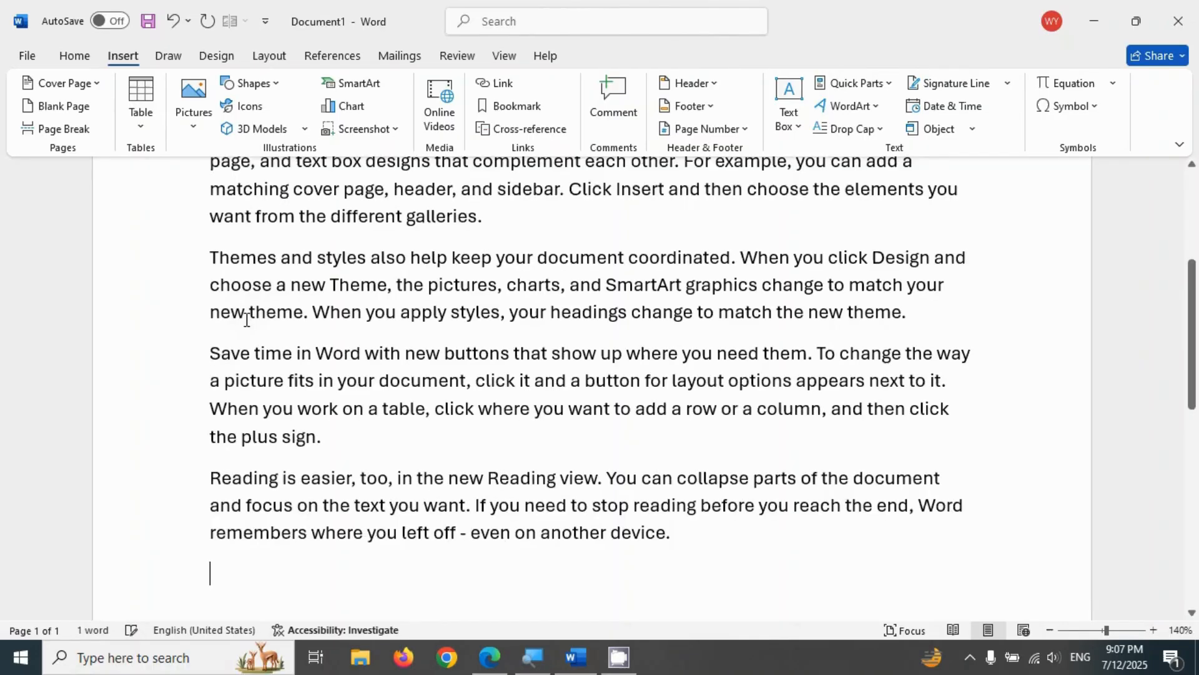
Step: Insert the picture Tutor Hub.png from this device's Downloads folder into the document
scroll(246, 320, "up", 2)
scroll(258, 320, "up", 2)
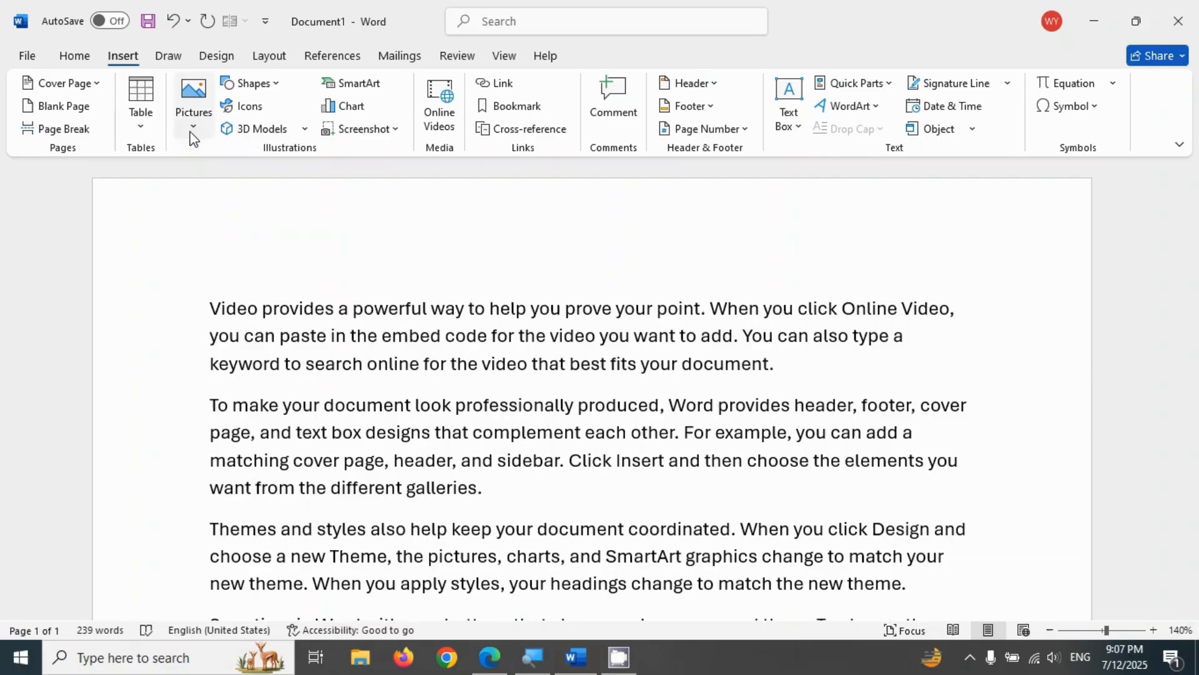
left_click(194, 128)
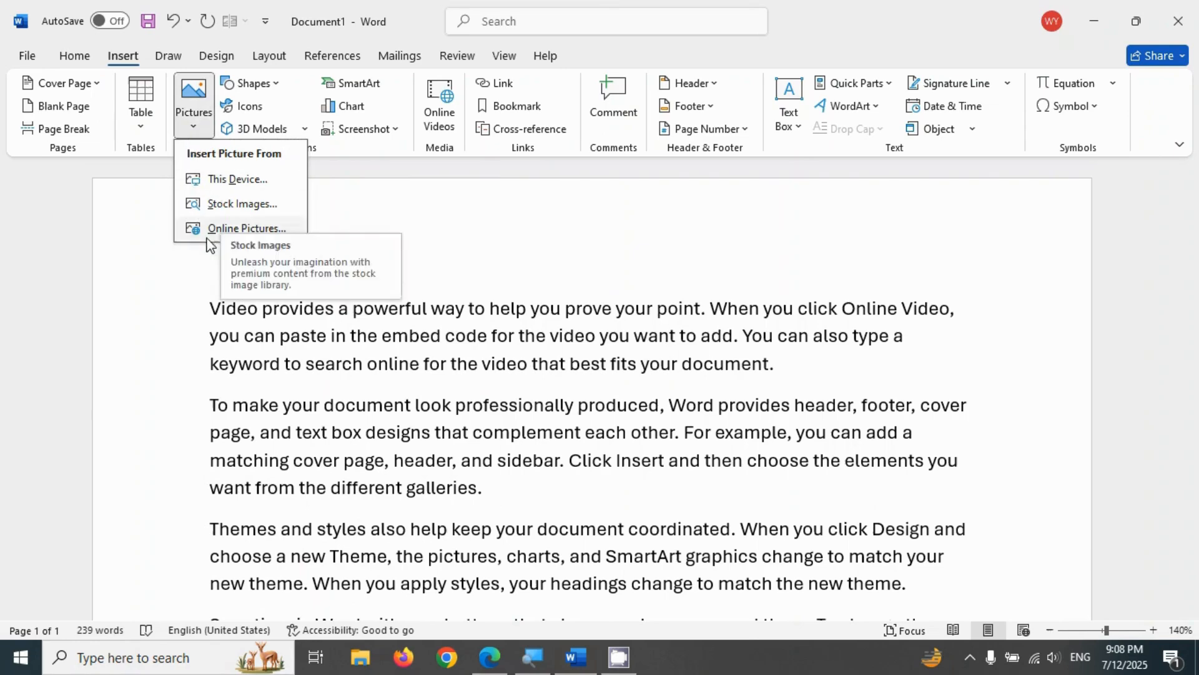
left_click(266, 188)
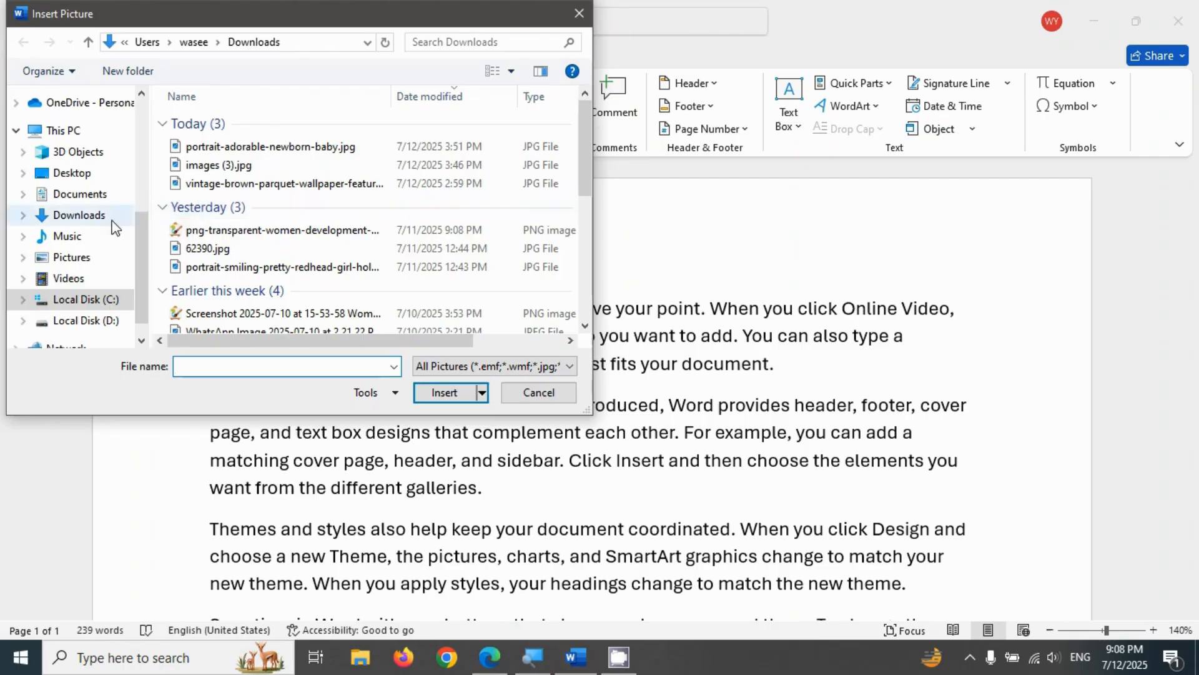
scroll(216, 248, "down", 1)
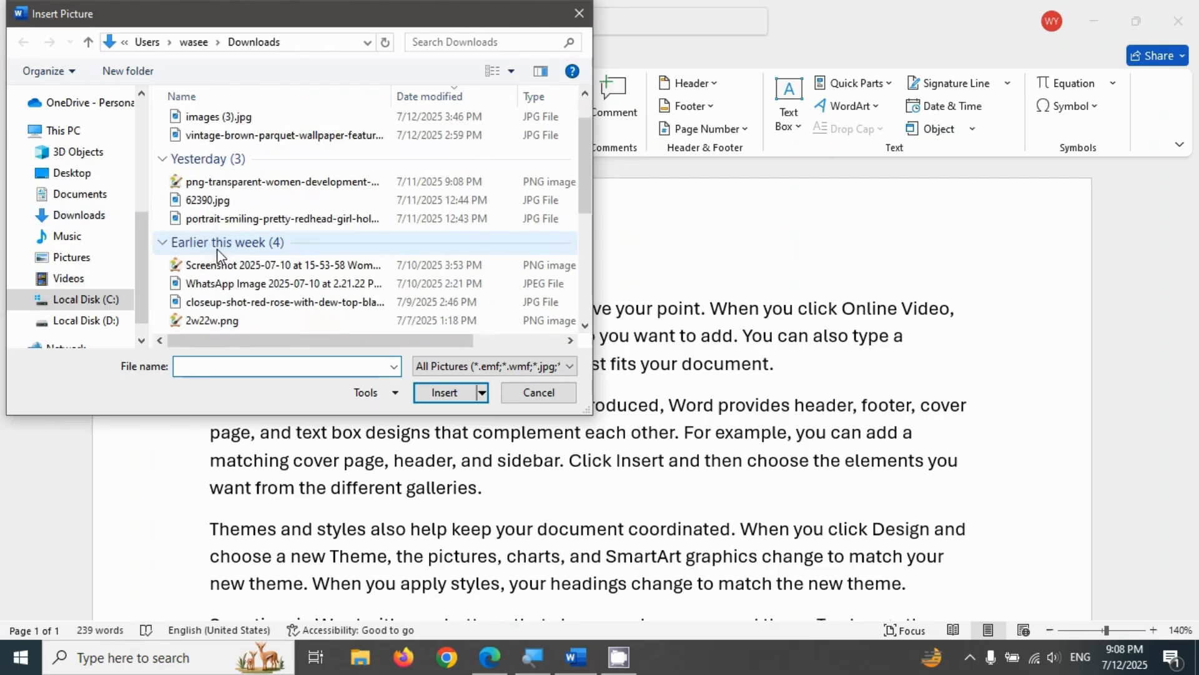
scroll(216, 249, "down", 2)
left_click(220, 241)
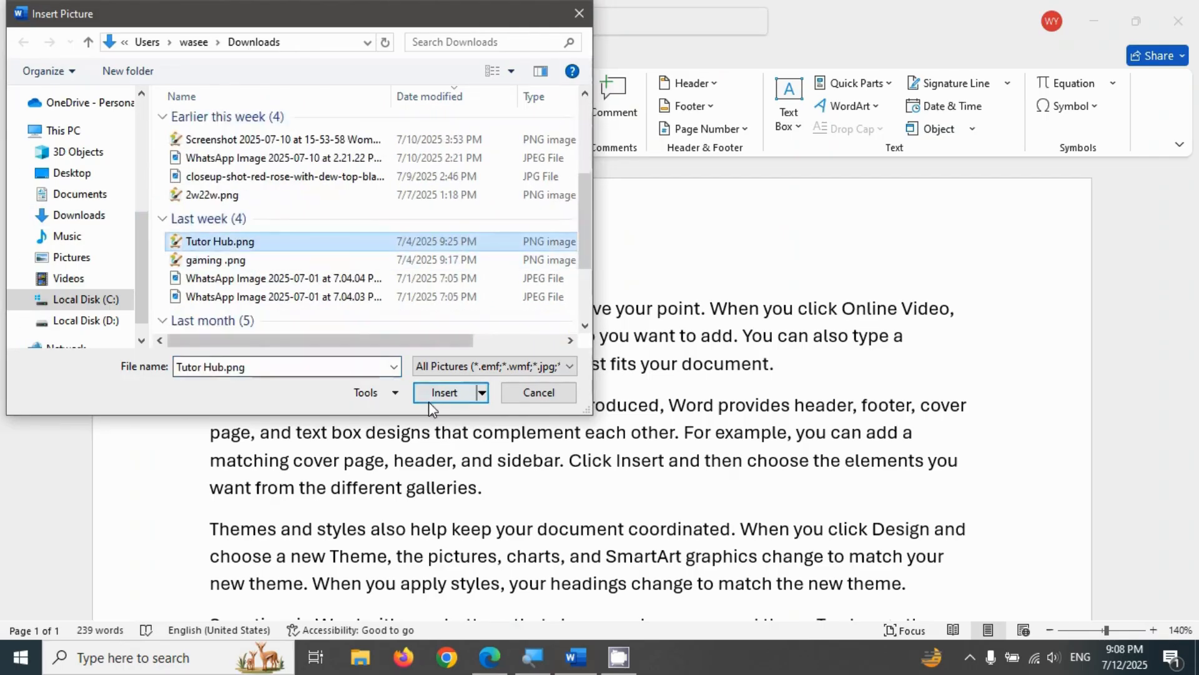
left_click(431, 393)
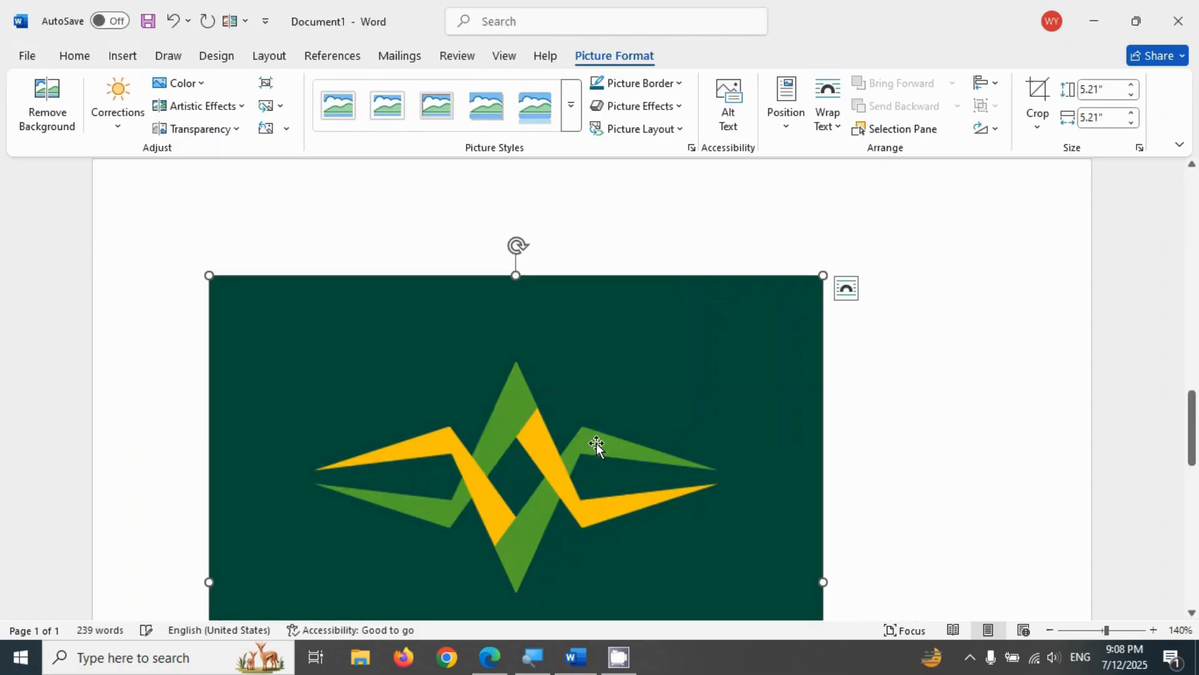
Step: Scale the inserted logo picture down proportionally to about 1.45" by 1.45"
scroll(908, 528, "down", 5)
scroll(907, 529, "down", 4)
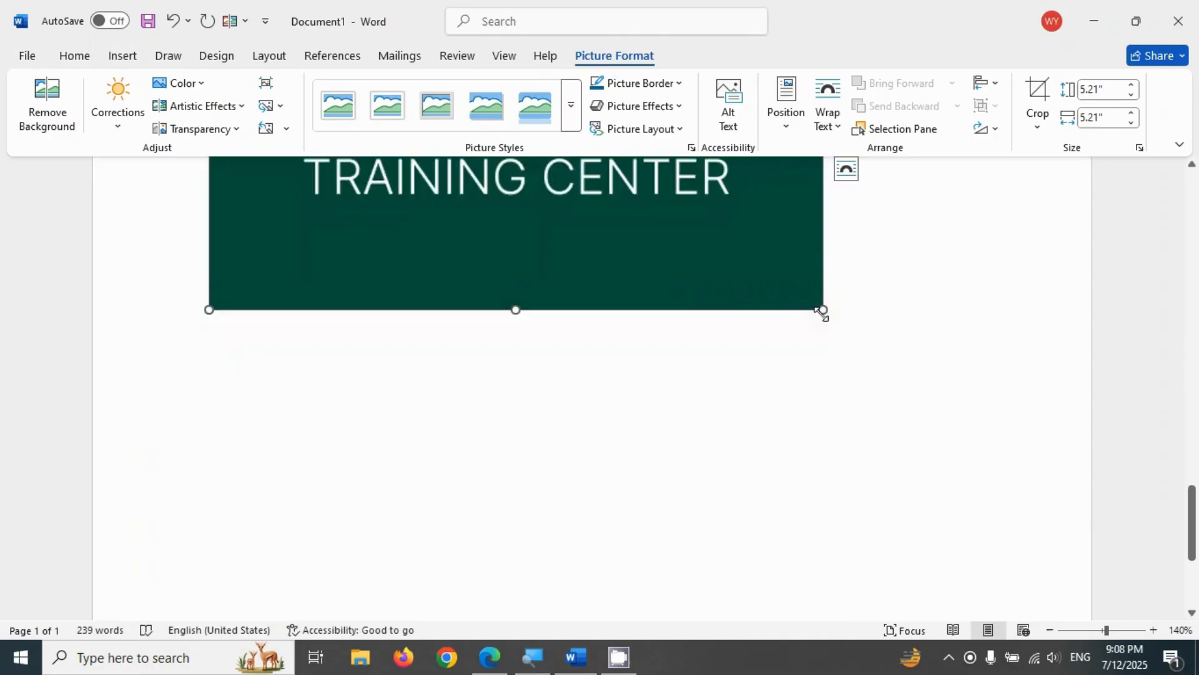
left_click_drag(823, 311, 277, 152)
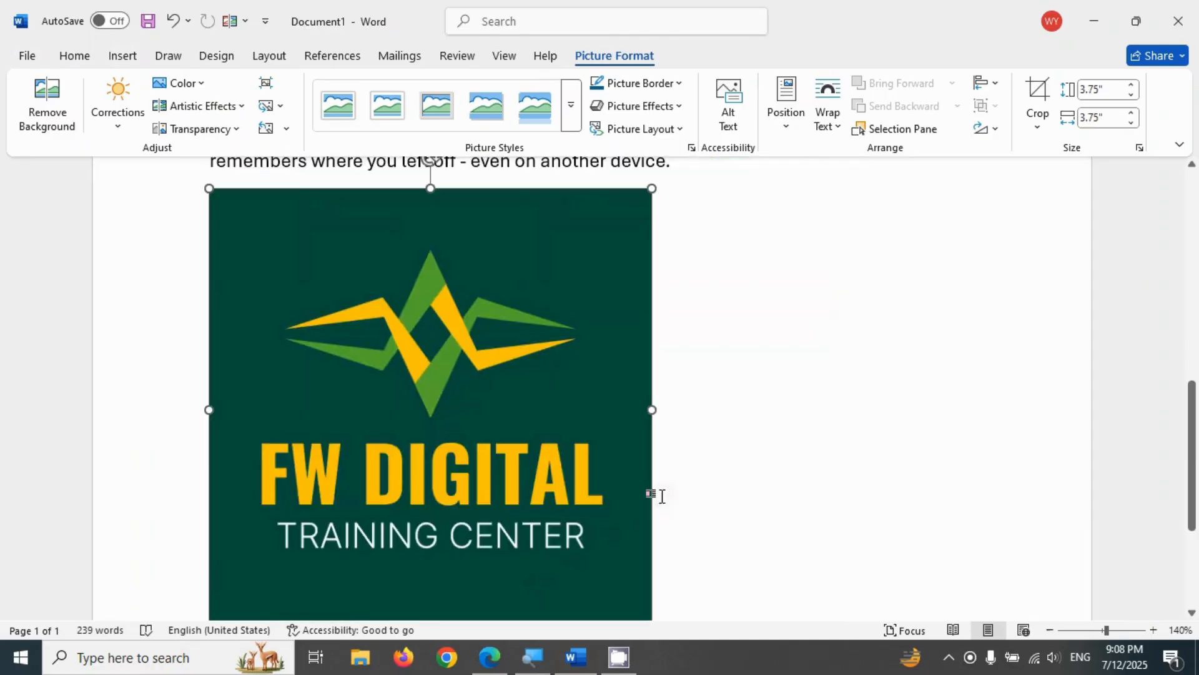
scroll(663, 499, "down", 2)
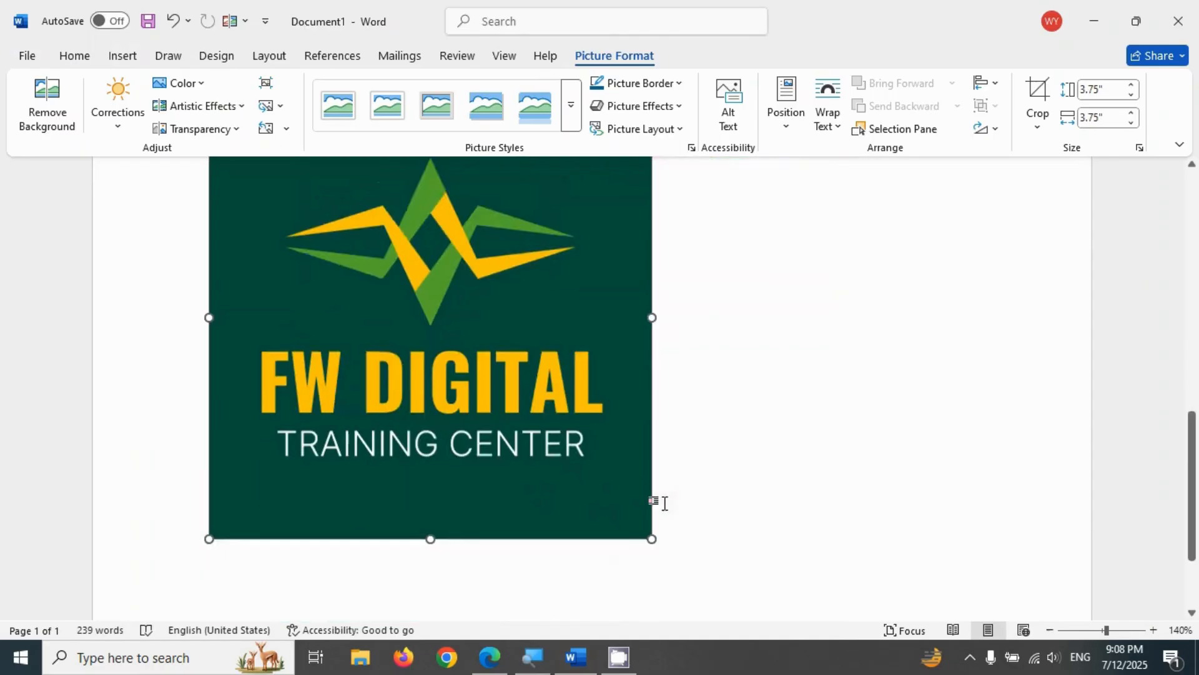
scroll(662, 512, "down", 1)
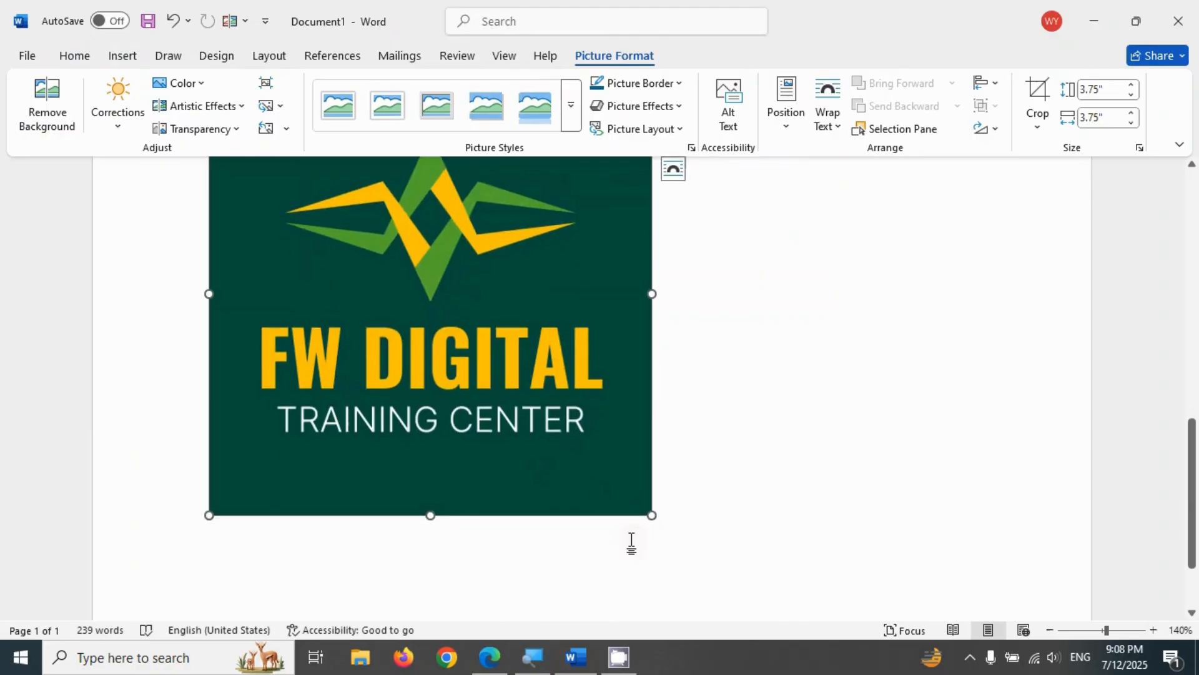
left_click_drag(651, 515, 380, 330)
scroll(425, 341, "up", 10)
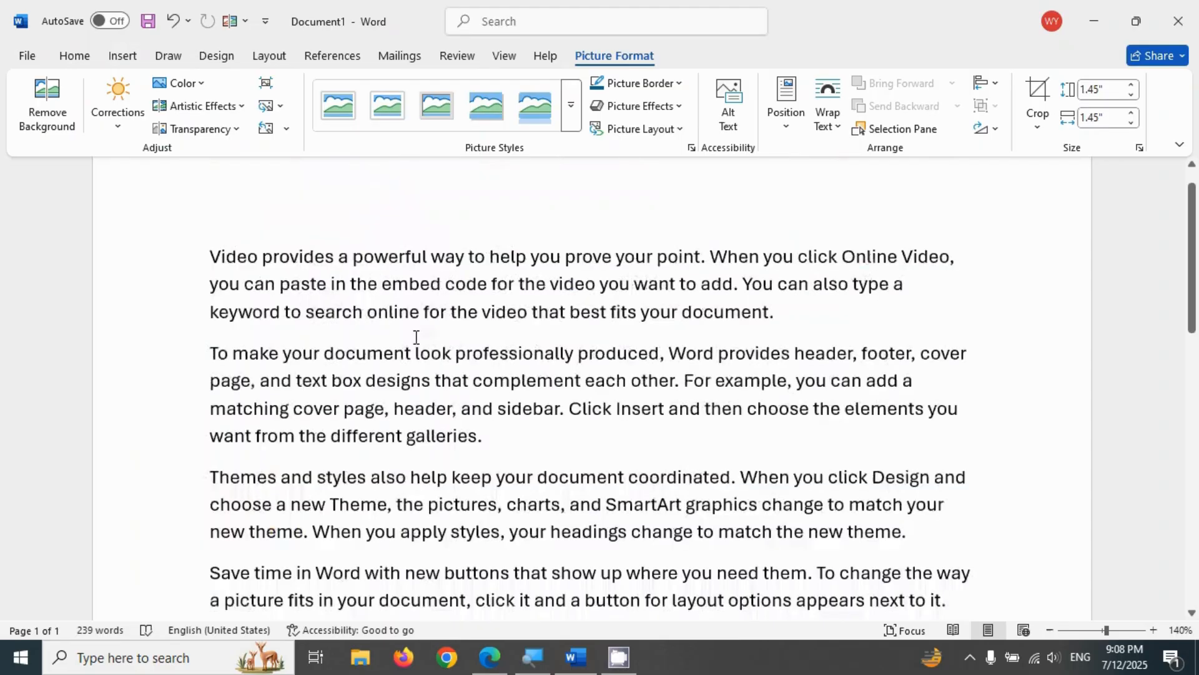
Step: Move the logo picture up into the first line of the "Save time in Word" paragraph
scroll(417, 338, "down", 5)
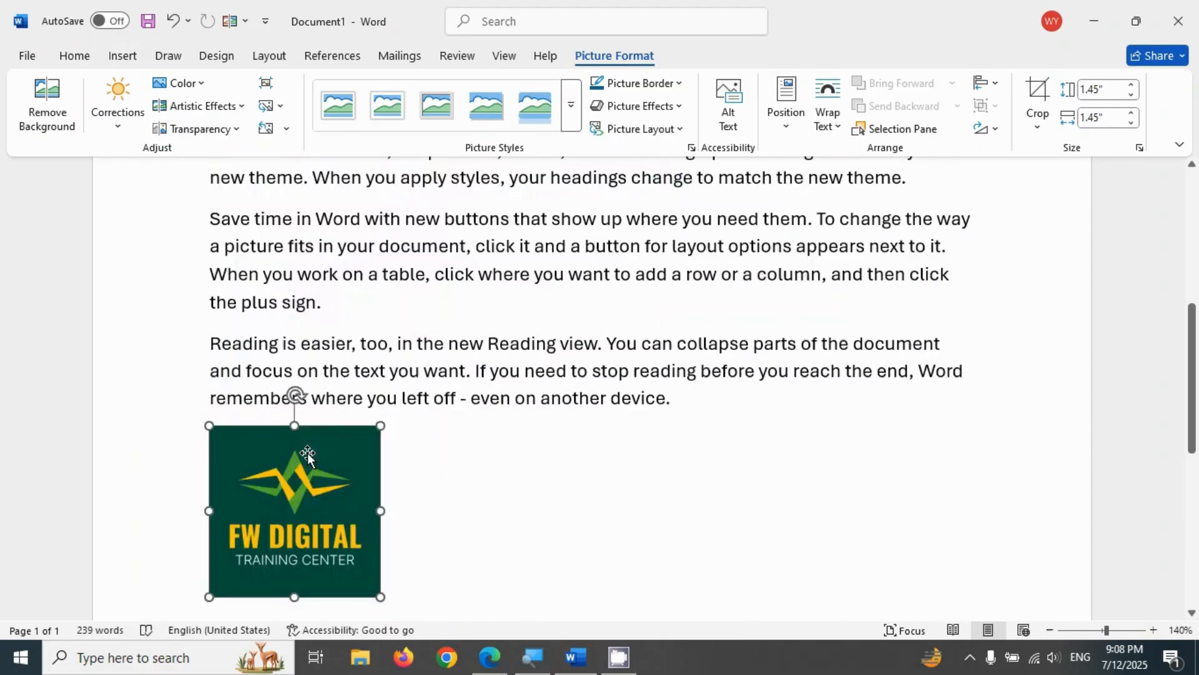
left_click_drag(308, 453, 339, 407)
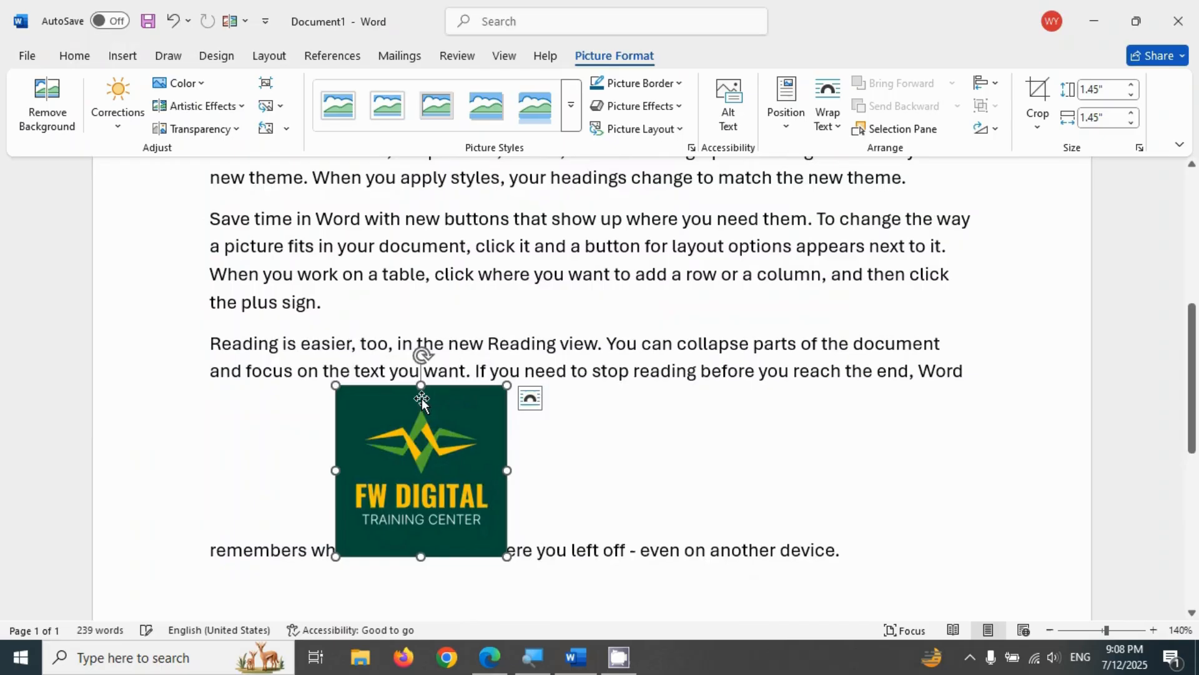
left_click_drag(423, 402, 503, 240)
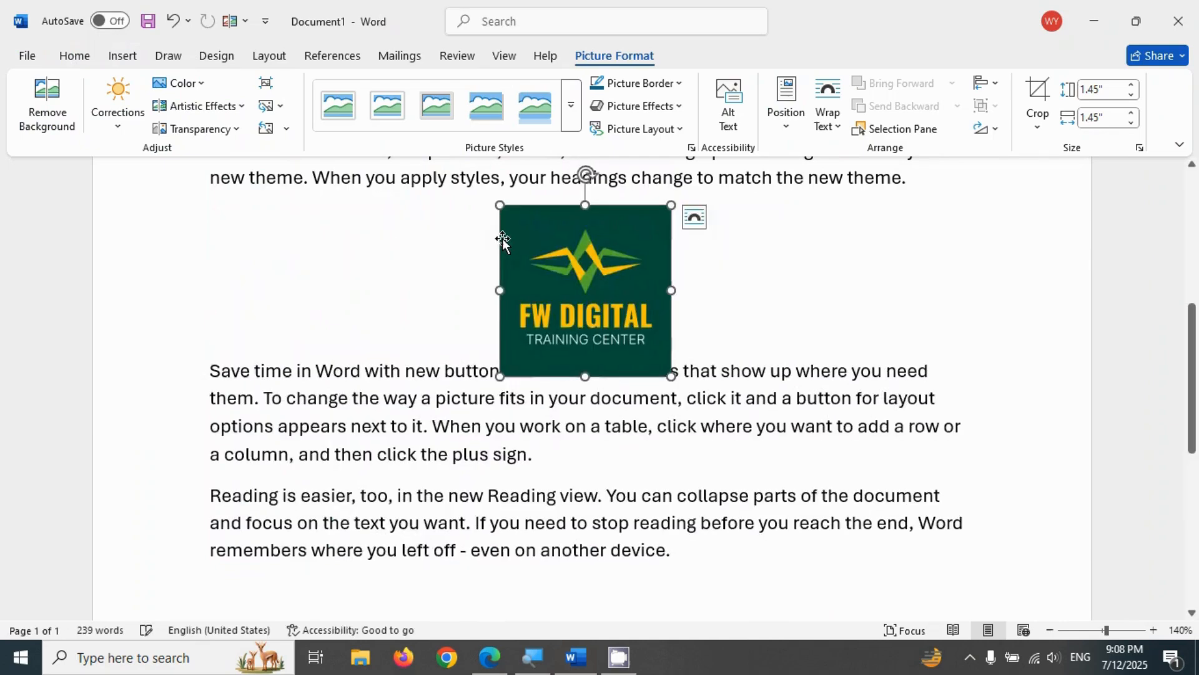
scroll(547, 253, "up", 1)
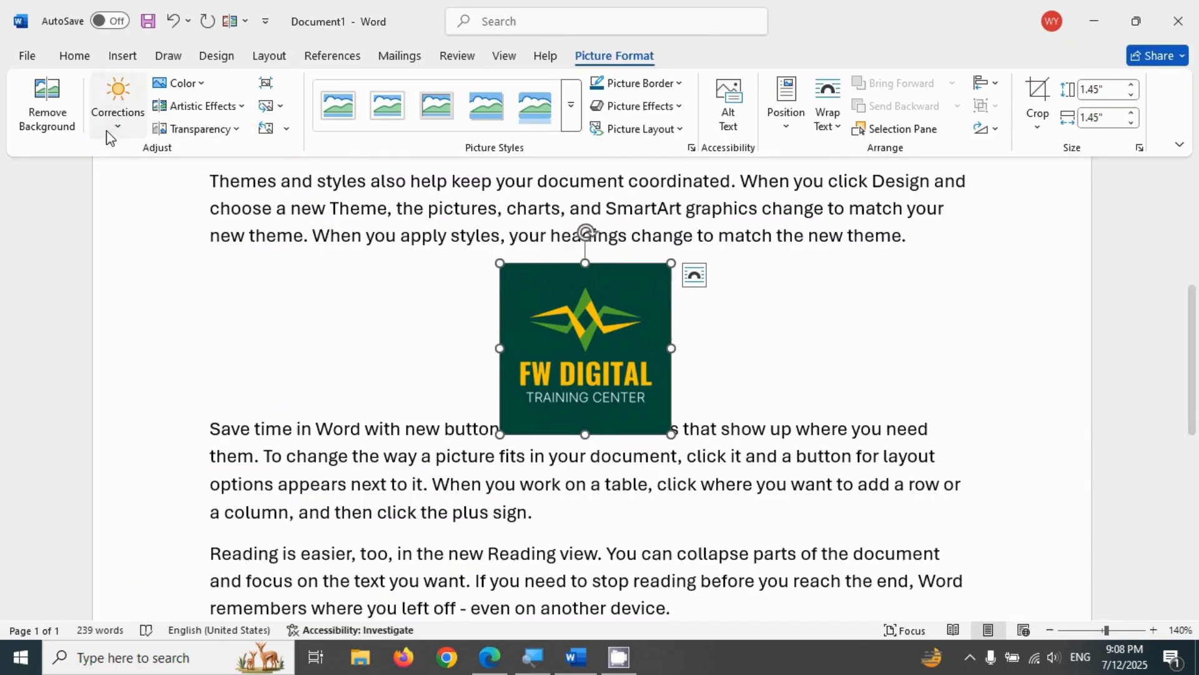
Step: Remove the logo picture's background with the FW DIGITAL lettering marked to keep, and undo the removal
left_click(44, 117)
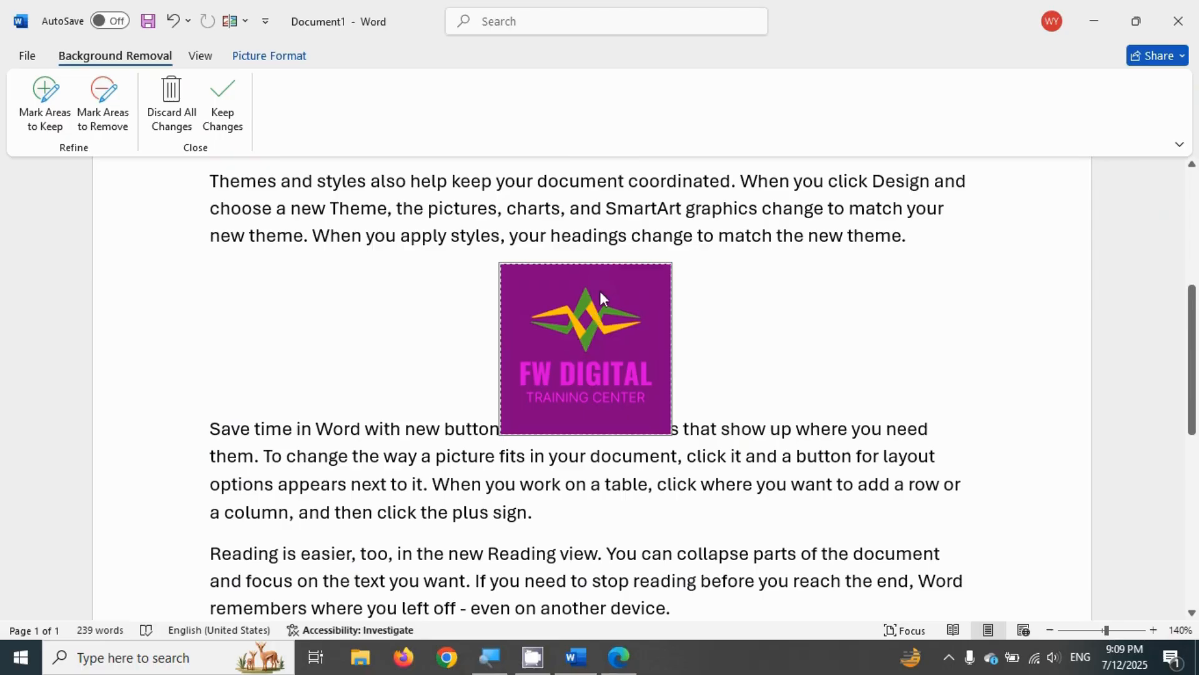
left_click(55, 106)
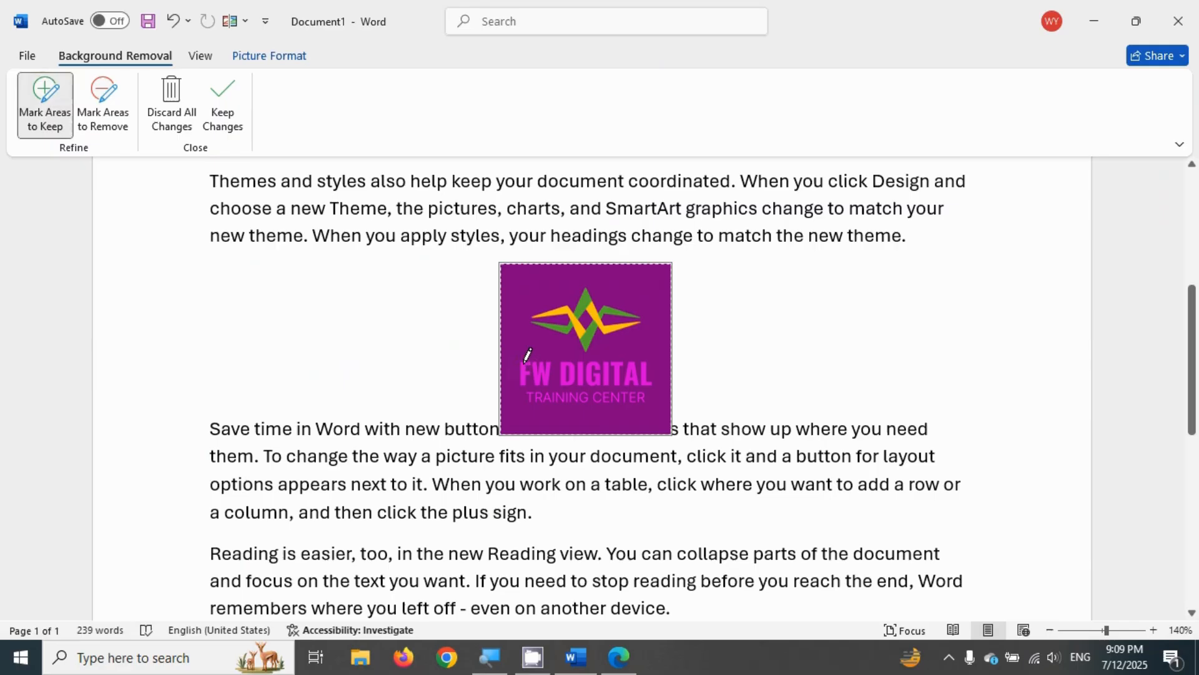
left_click_drag(525, 360, 523, 378)
left_click_drag(541, 361, 604, 382)
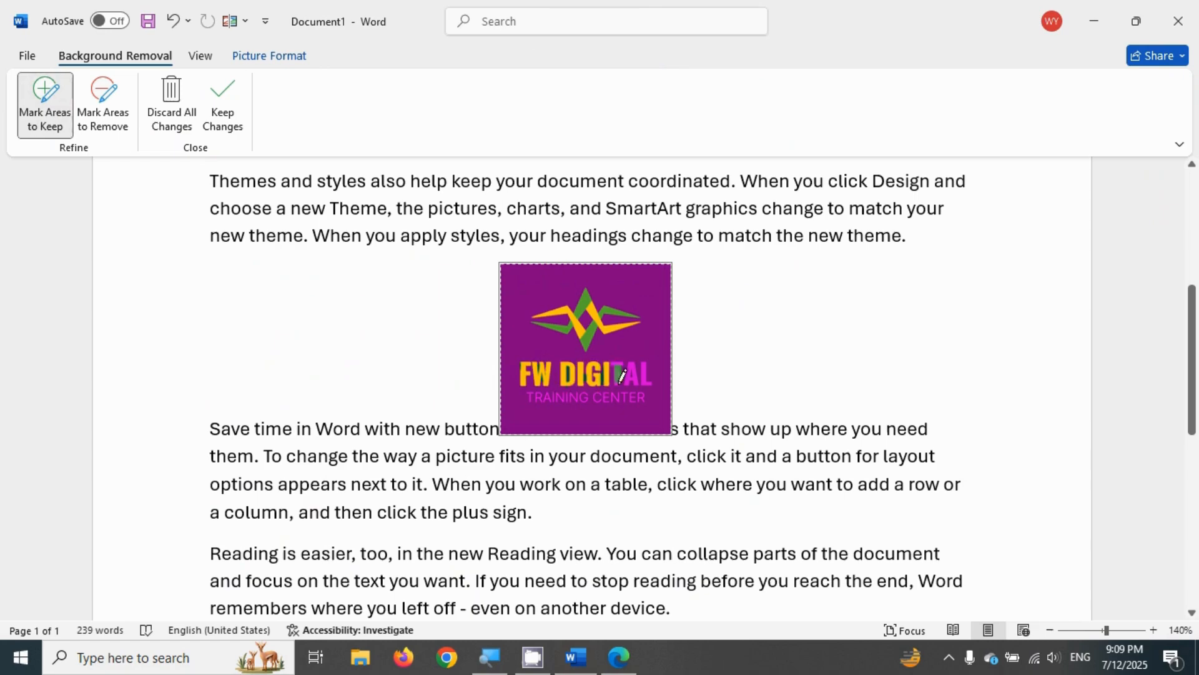
left_click(623, 375)
left_click(647, 369)
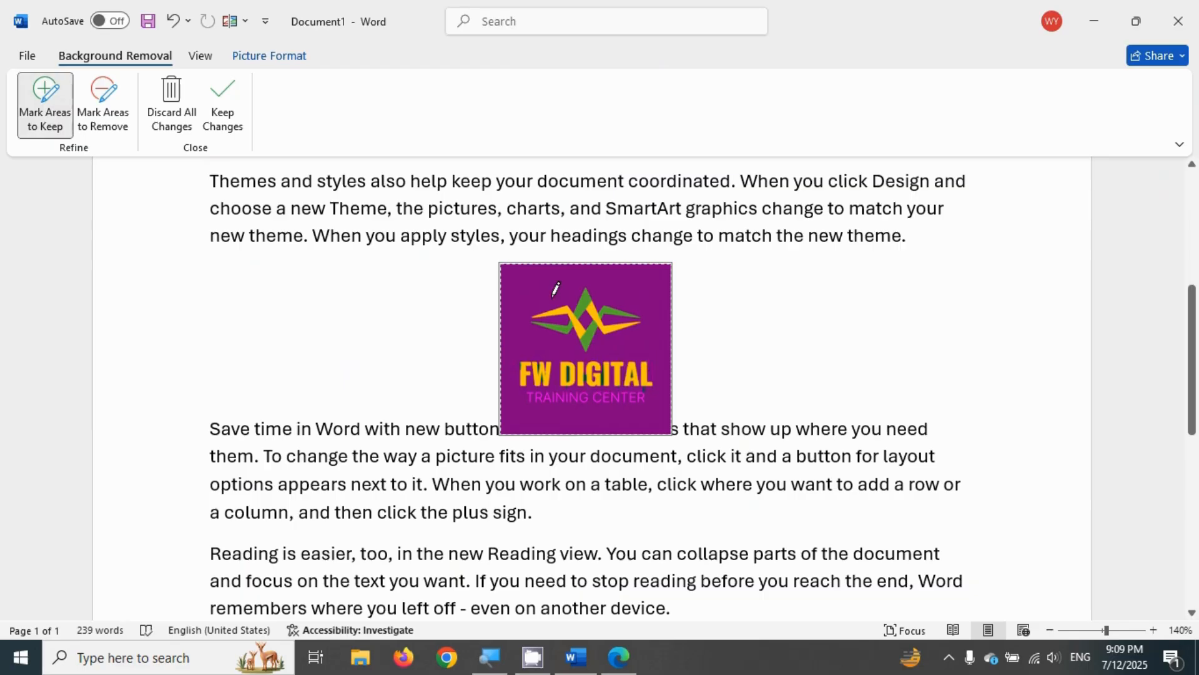
left_click(220, 101)
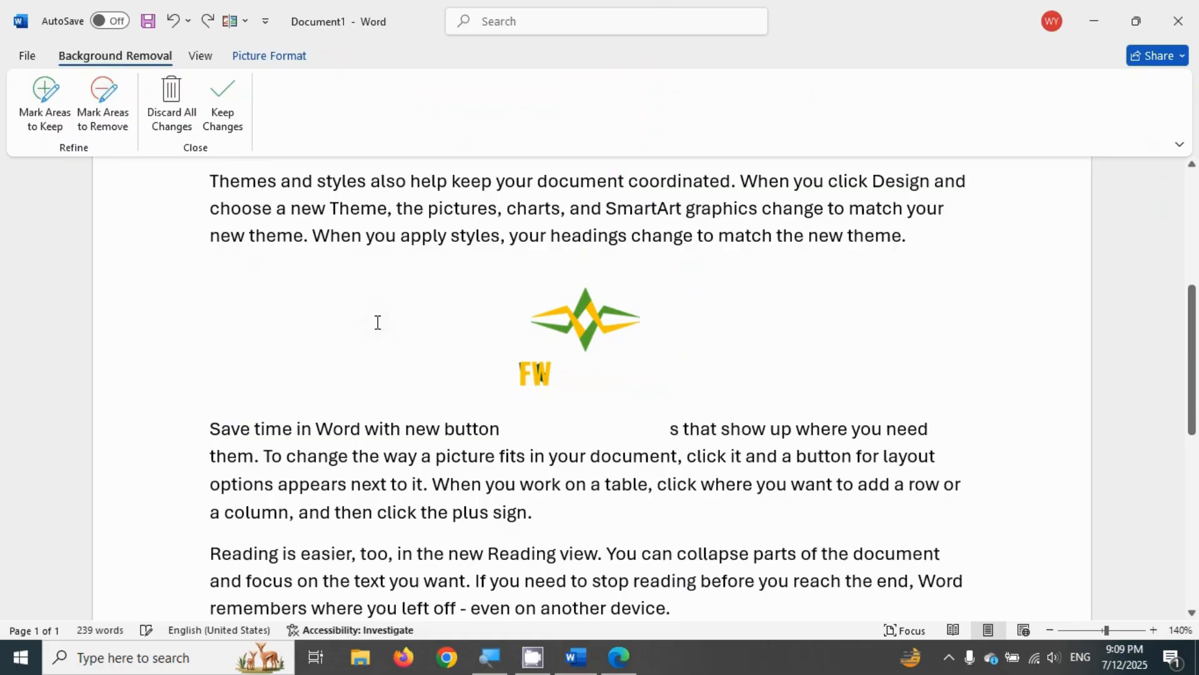
key("Escape")
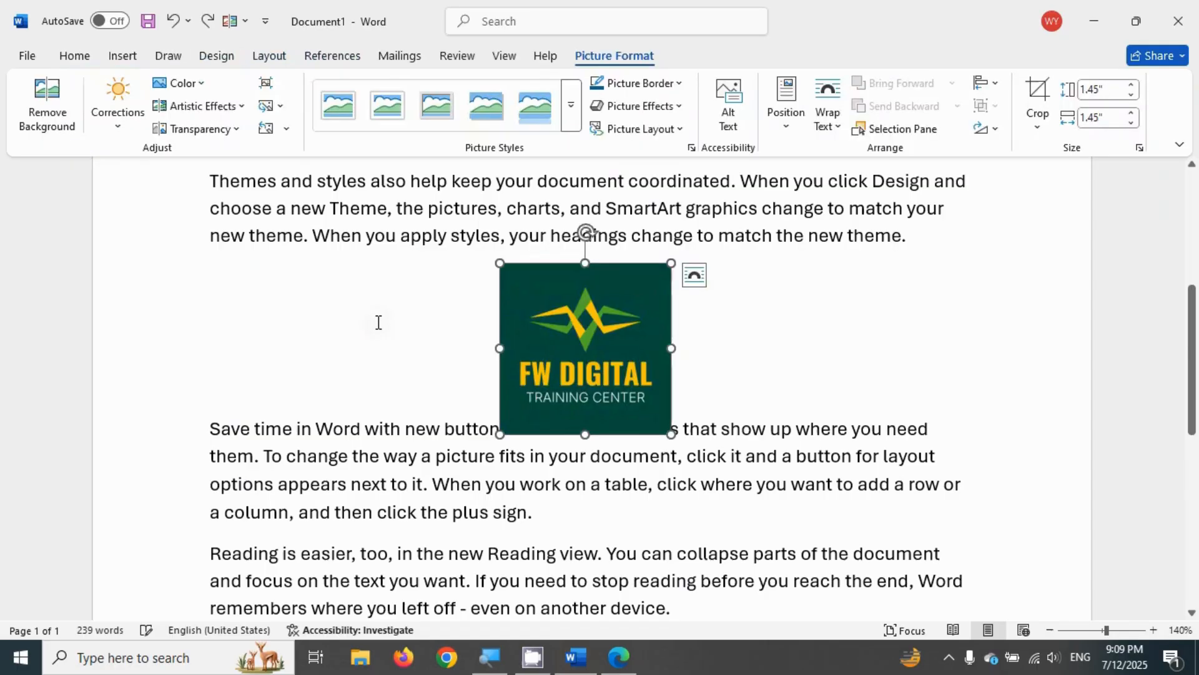
Step: Apply the +40% brightness, -40% contrast correction and a warmer color tone to the logo picture
left_click(119, 117)
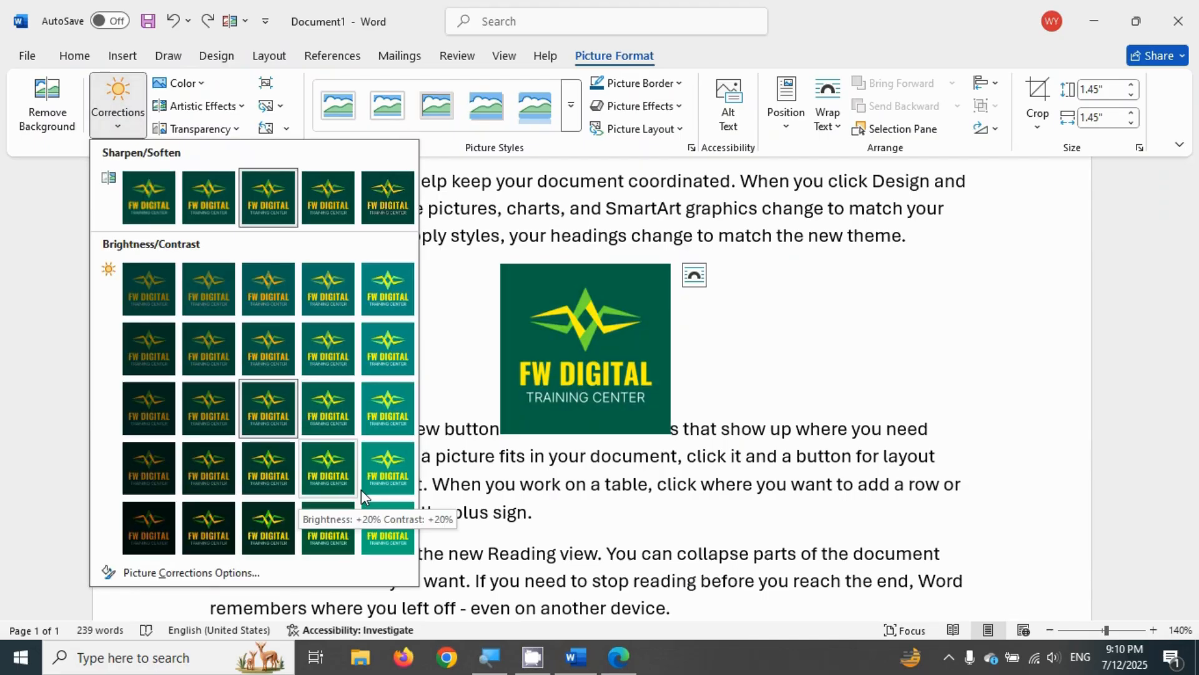
left_click(380, 311)
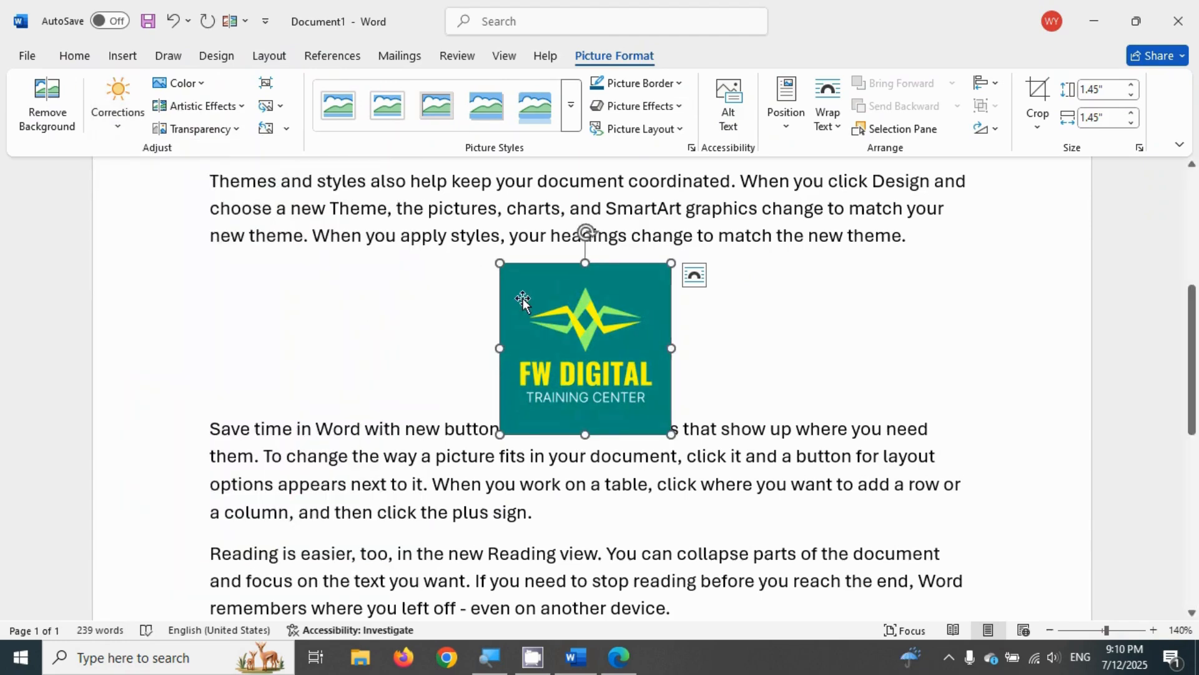
left_click_drag(522, 300, 567, 280)
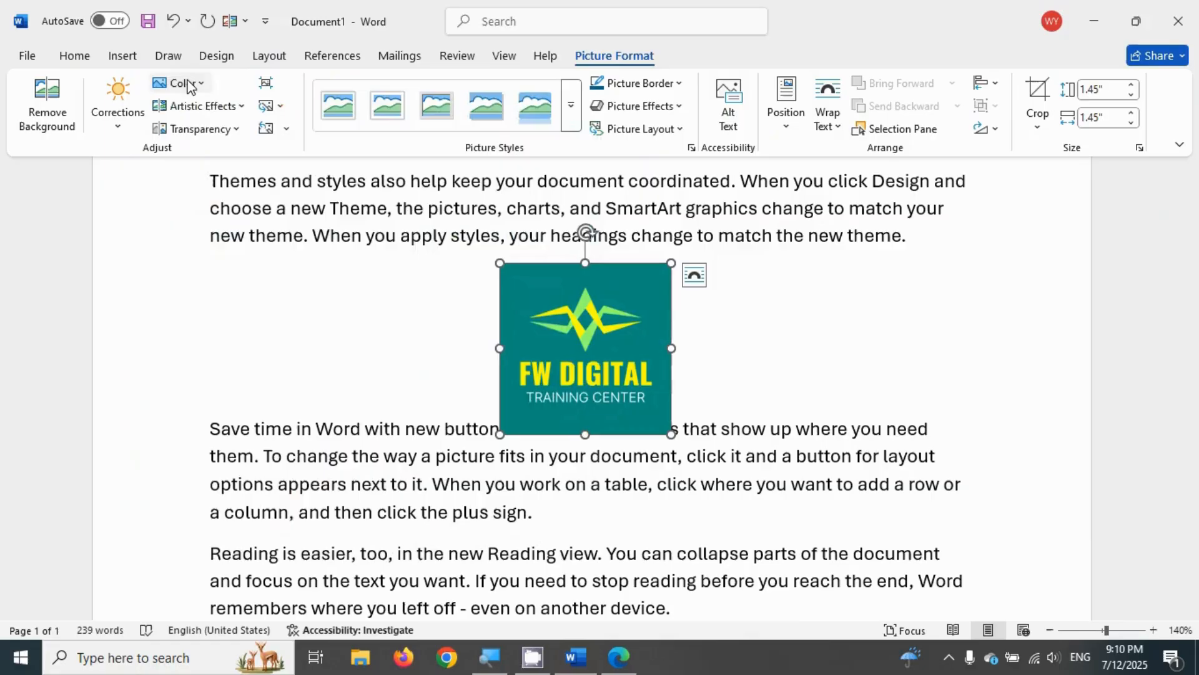
left_click(181, 84)
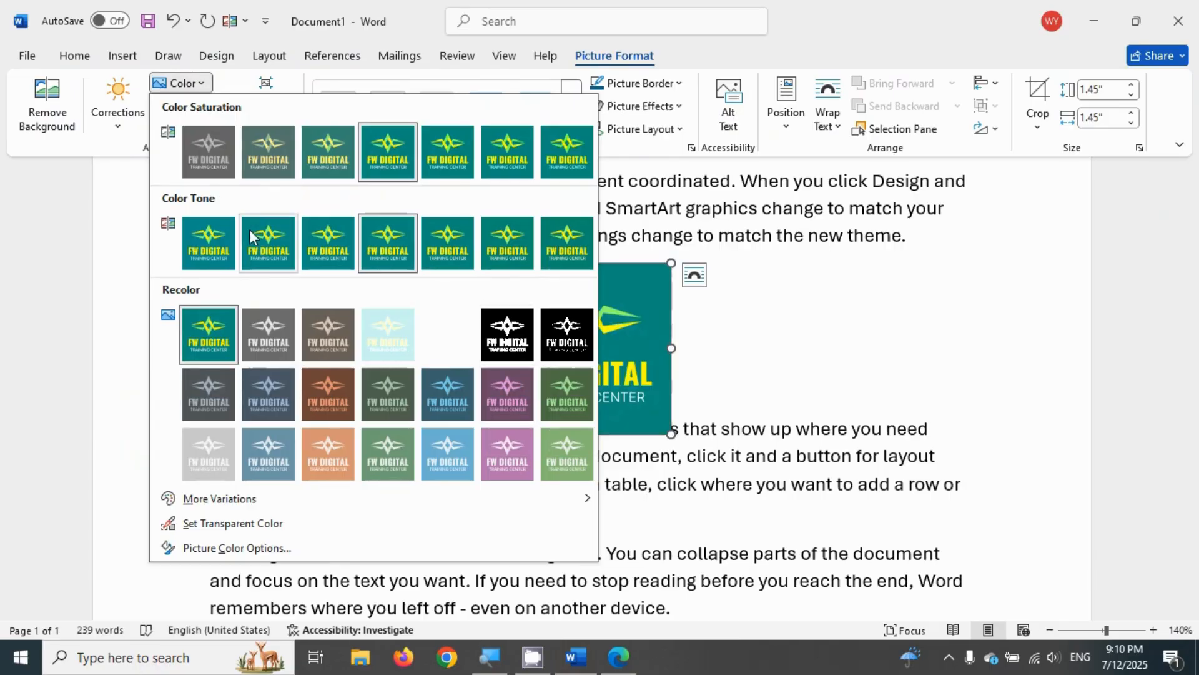
left_click(507, 263)
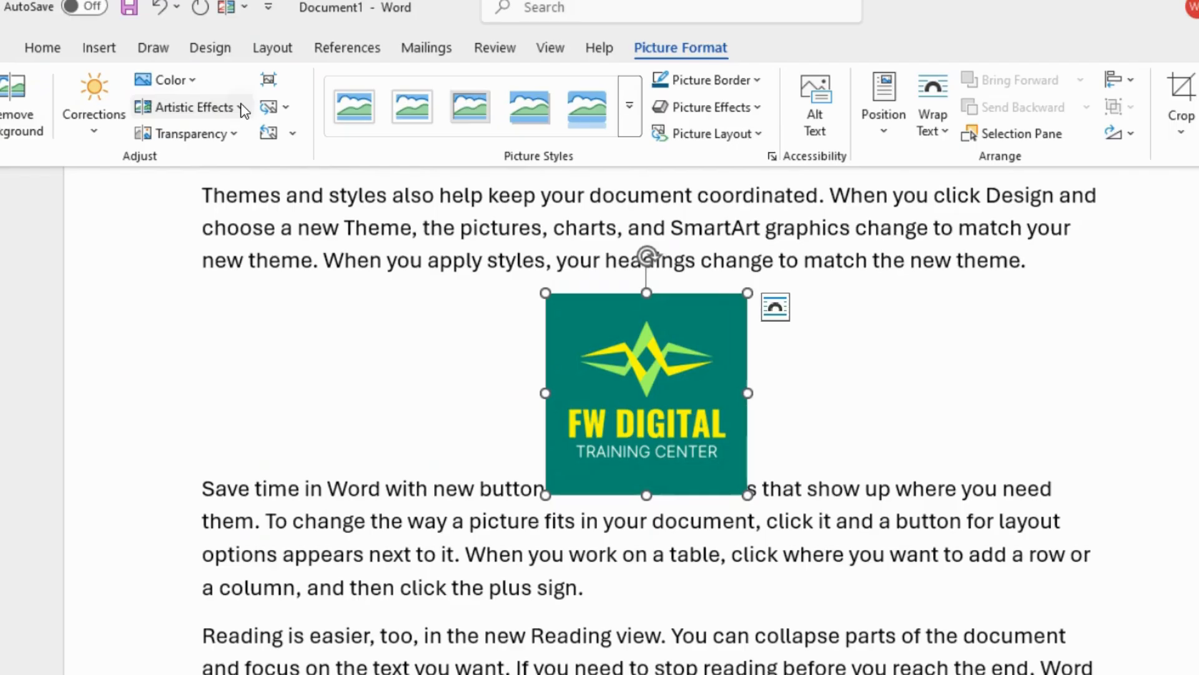
Step: Apply the Photocopy artistic effect to the logo picture and preview the transparency presets without choosing one
left_click(241, 107)
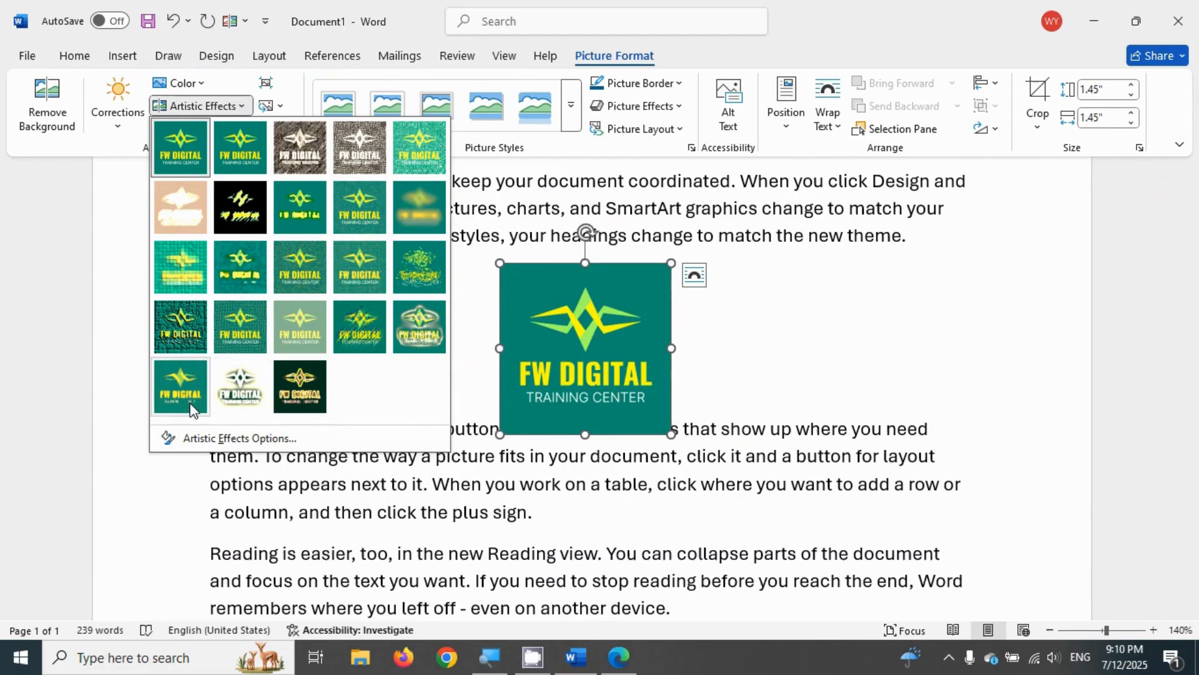
left_click(256, 384)
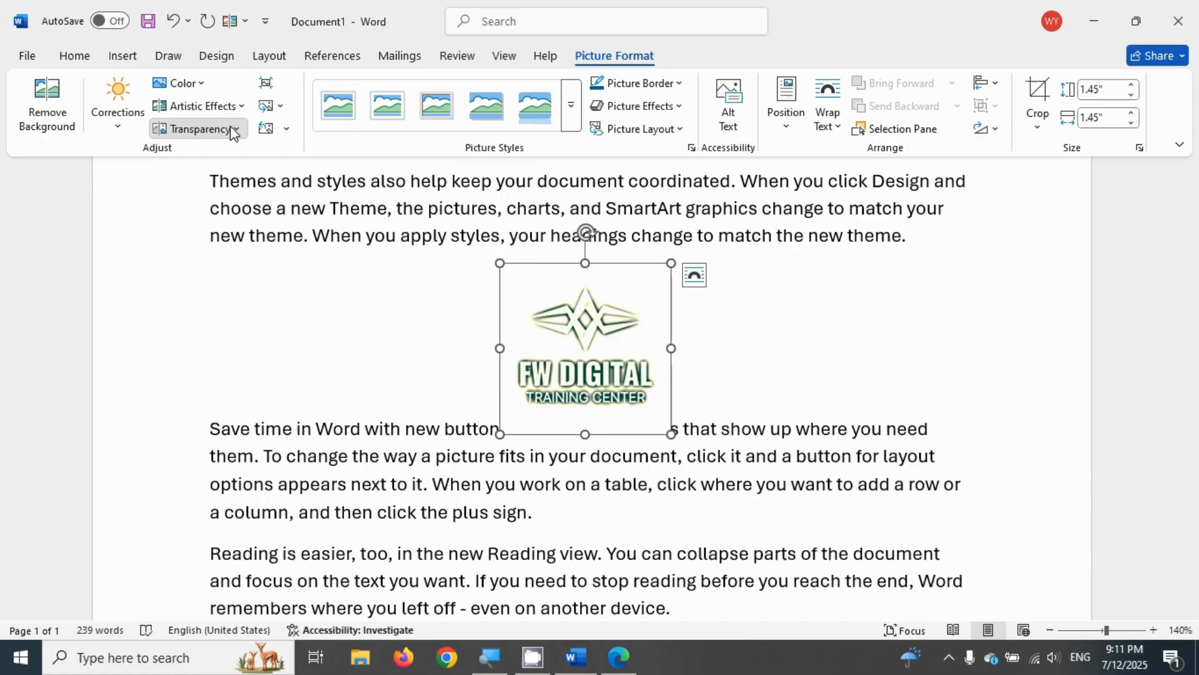
left_click(233, 131)
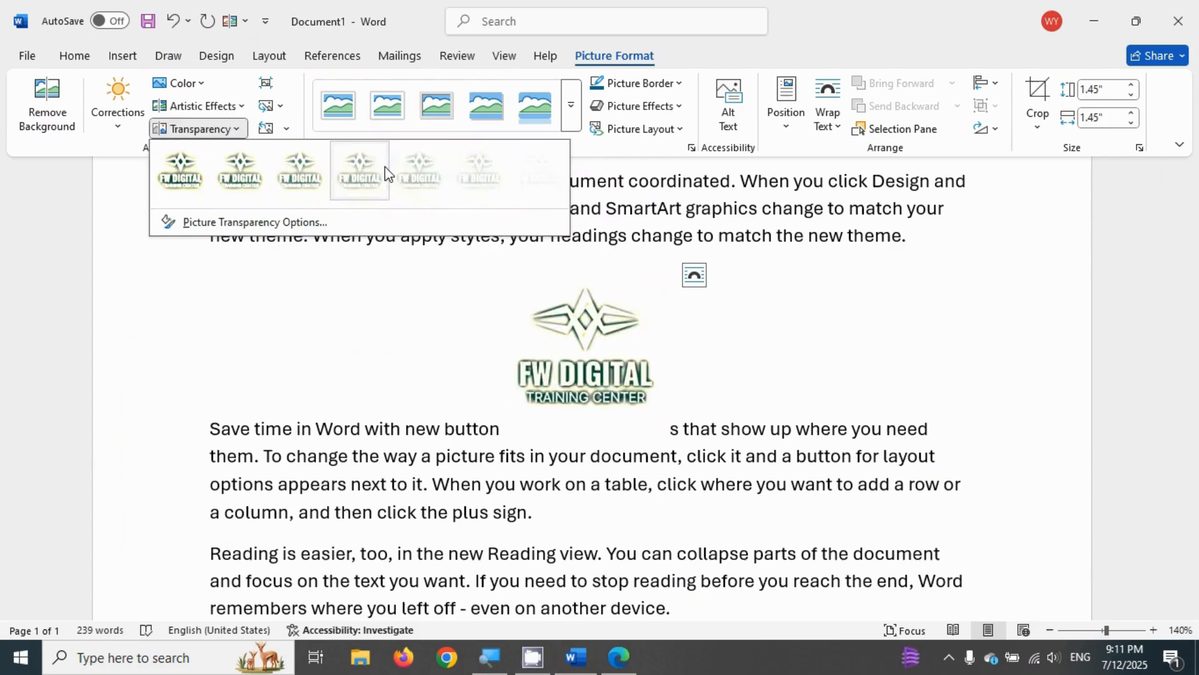
left_click(279, 293)
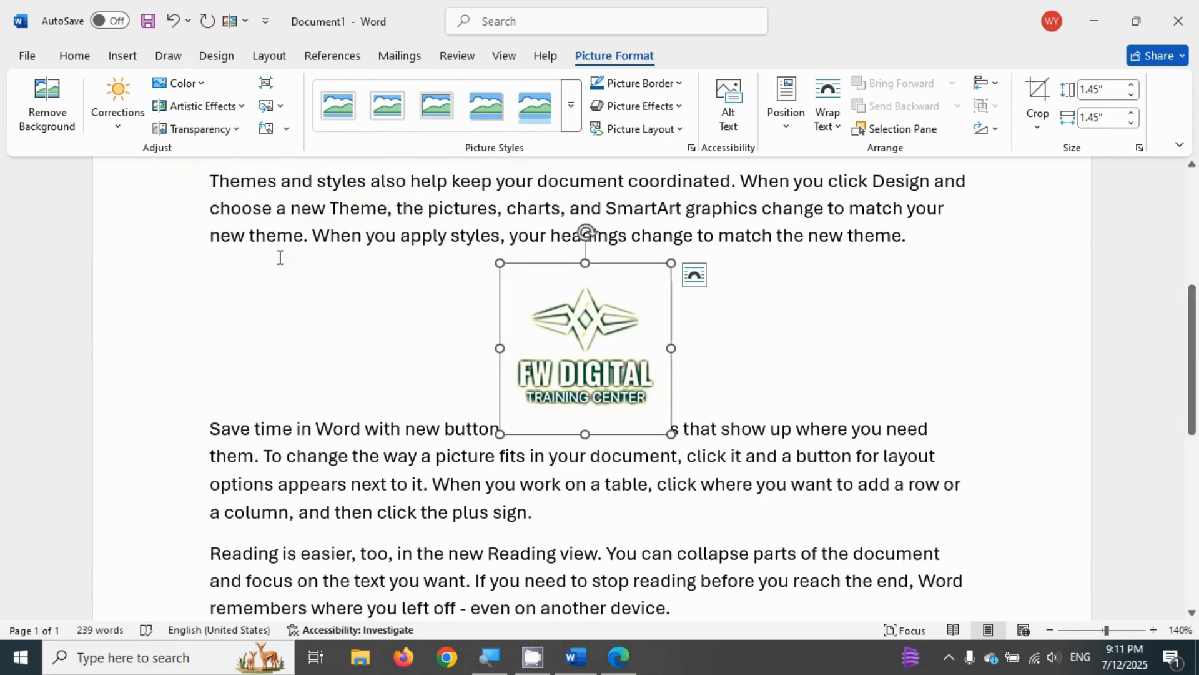
left_click(276, 107)
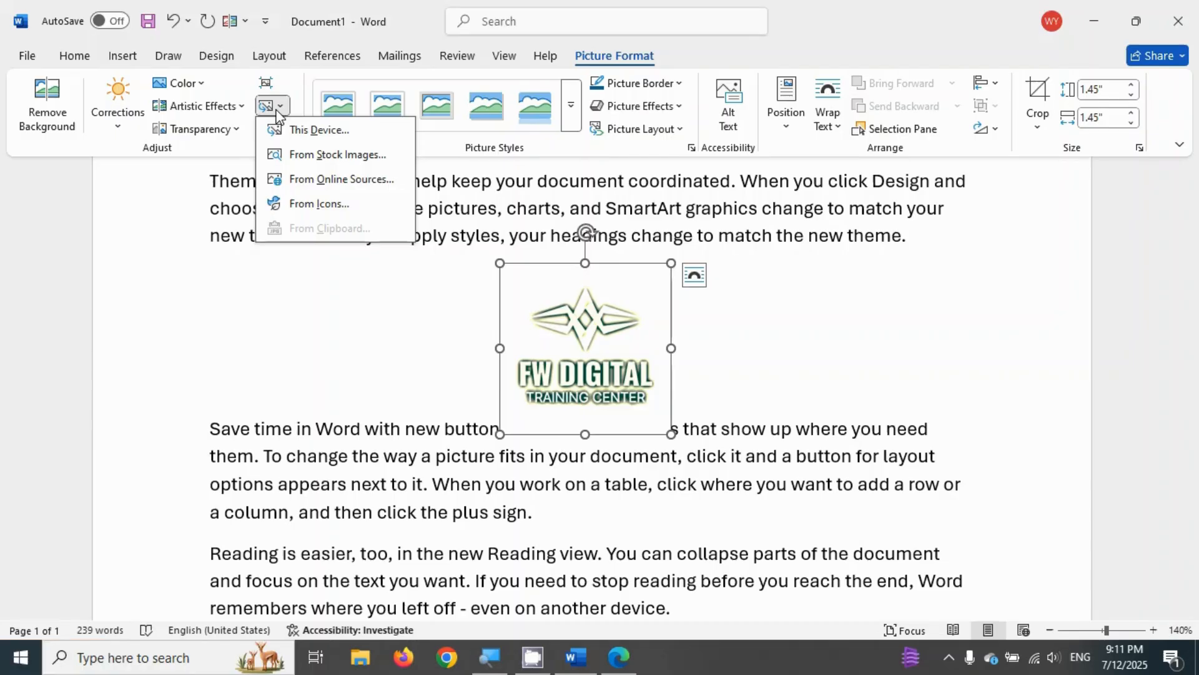
left_click(165, 195)
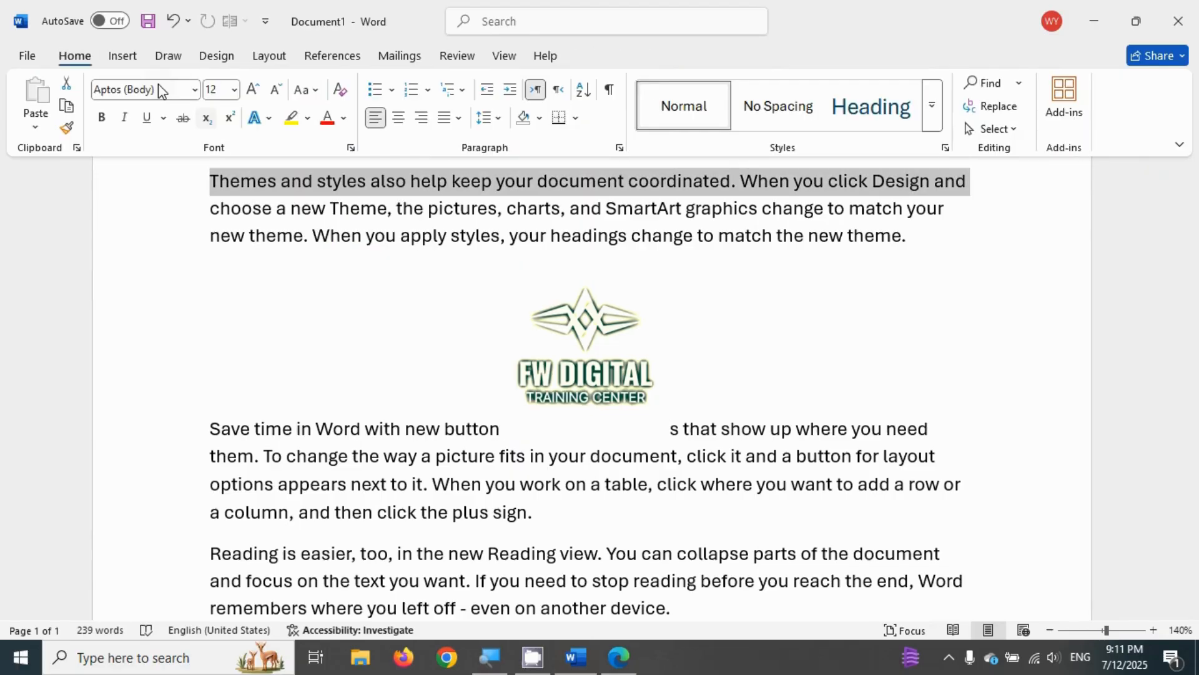
left_click(130, 57)
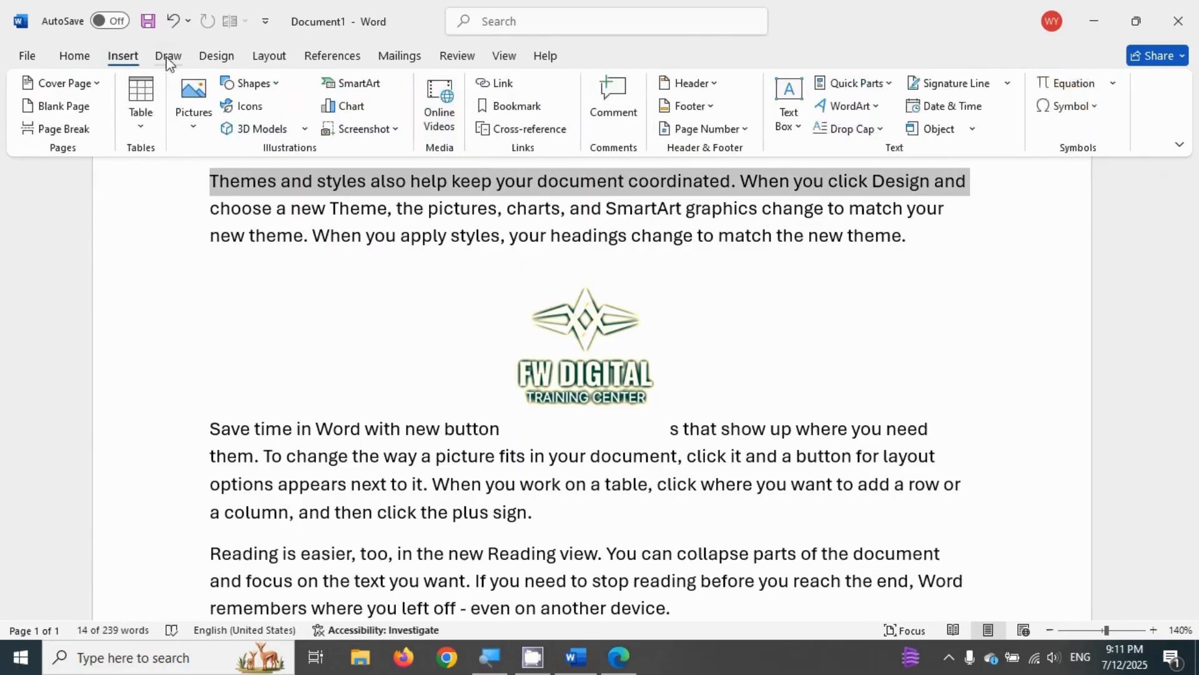
Step: Reselect the logo picture and reset it to discard all its formatting changes
left_click(559, 325)
left_click(614, 56)
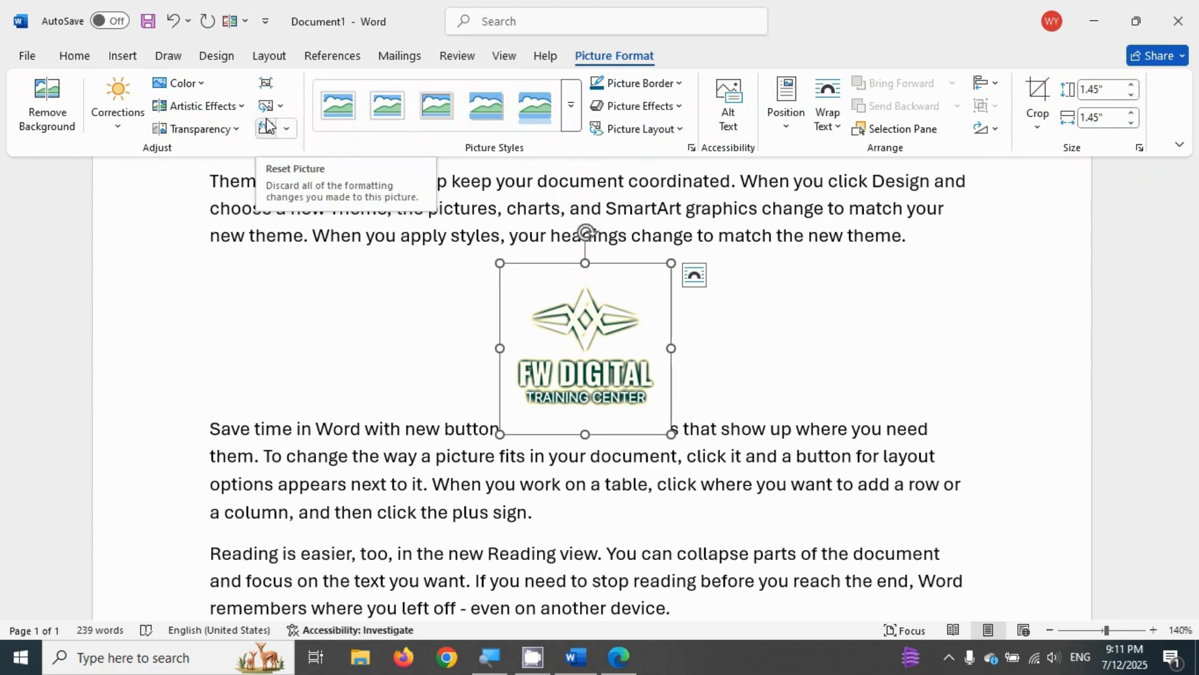
left_click(268, 125)
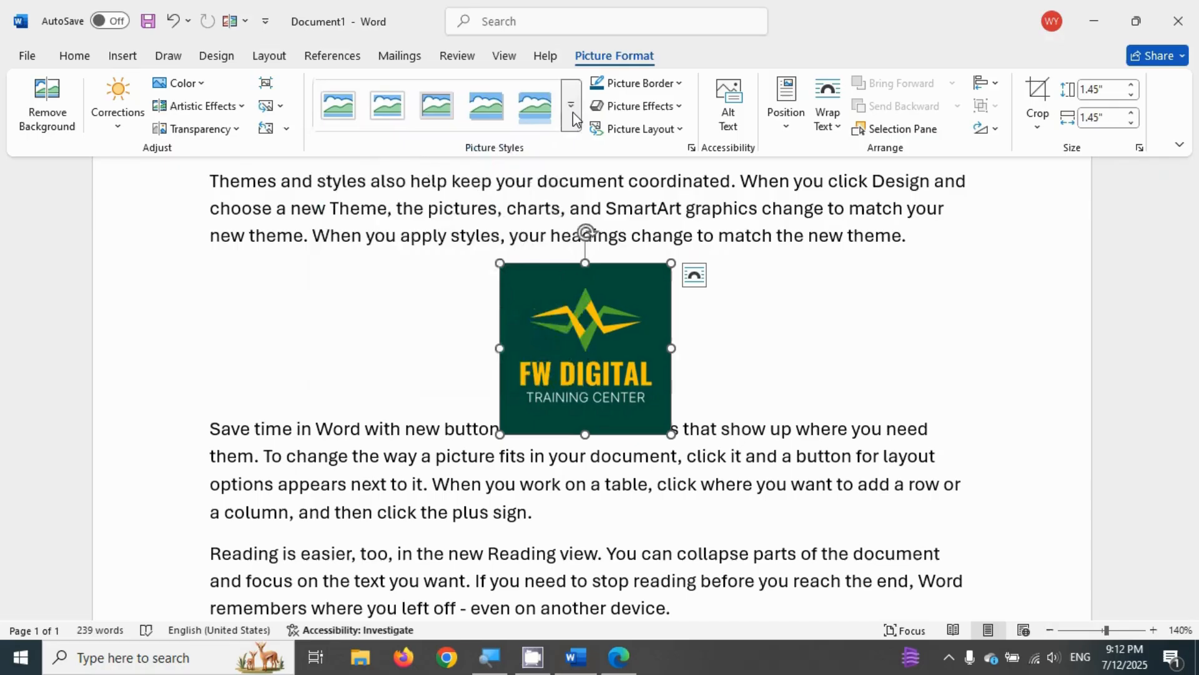
Step: Apply the rounded, beveled picture style with a soft shadow to the logo picture and set its border color to standard green
left_click(572, 112)
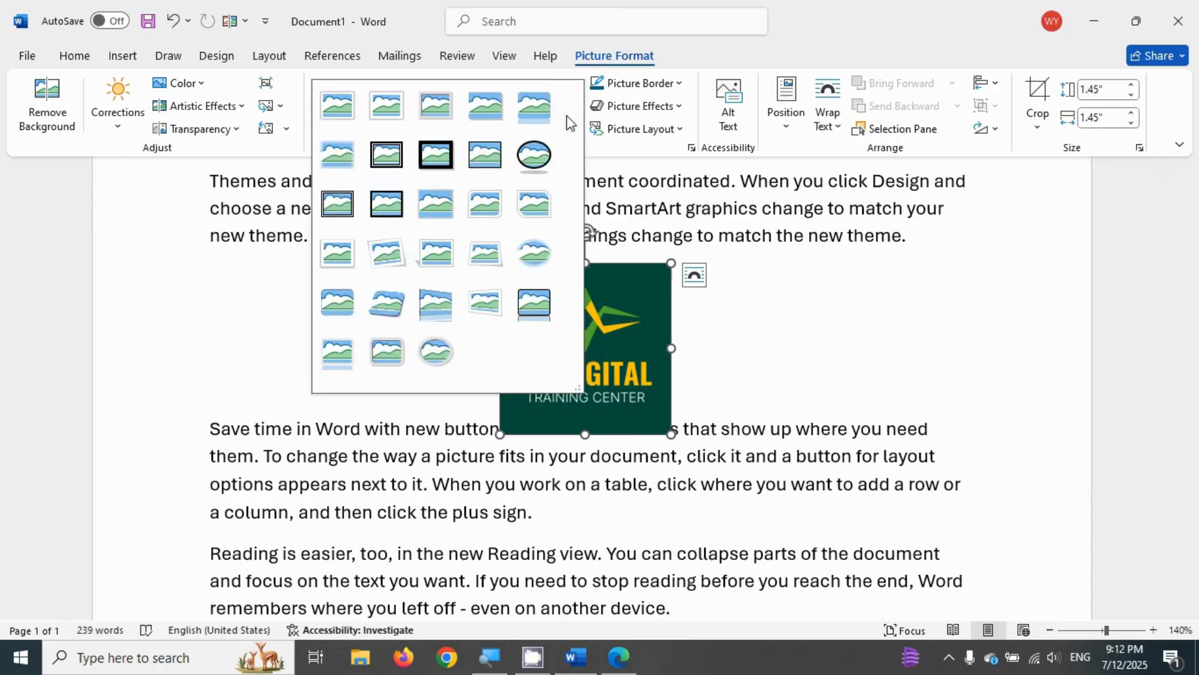
left_click(335, 293)
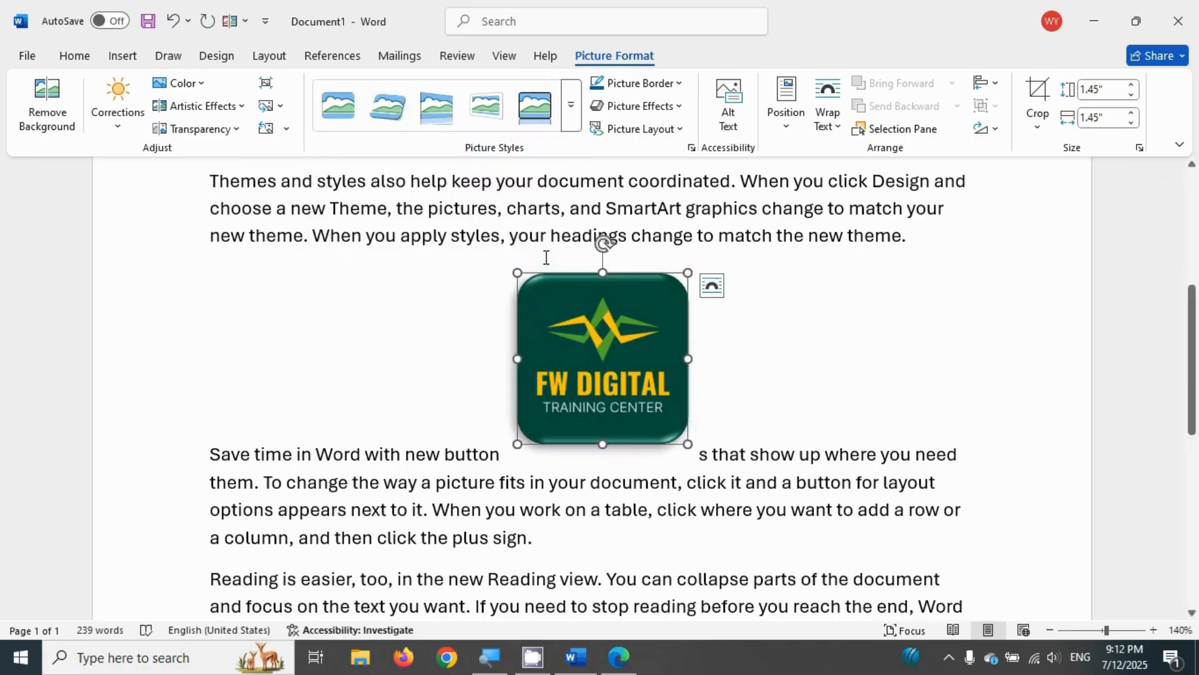
left_click(670, 97)
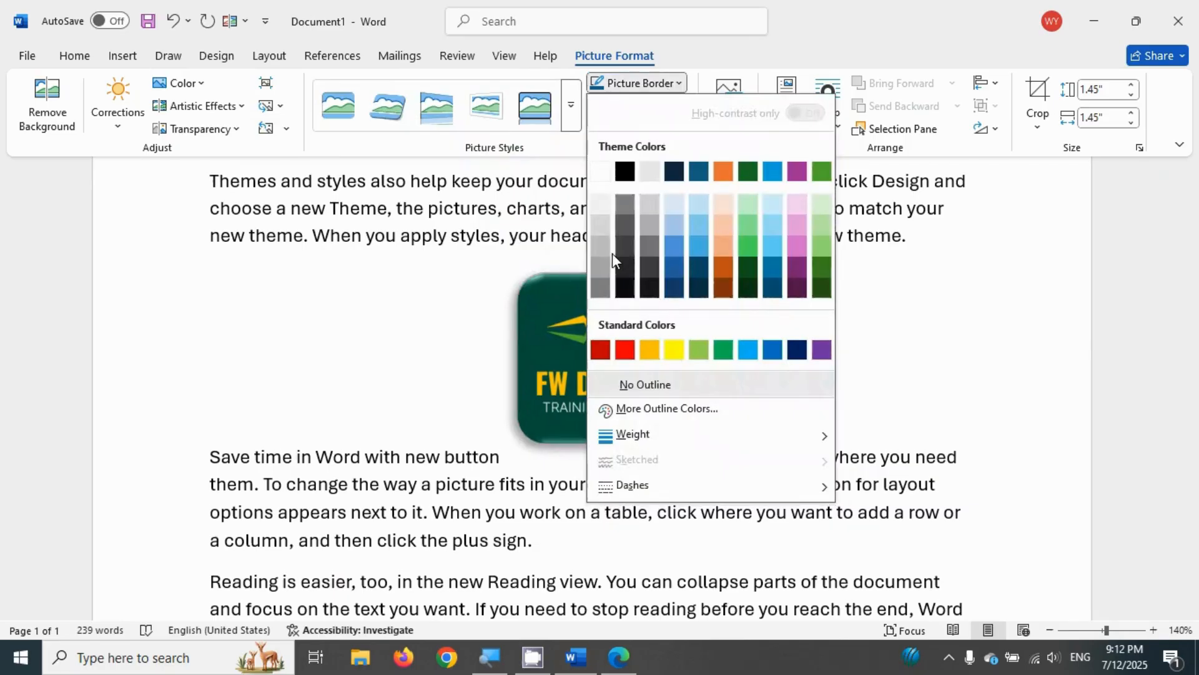
left_click(699, 351)
left_click(637, 83)
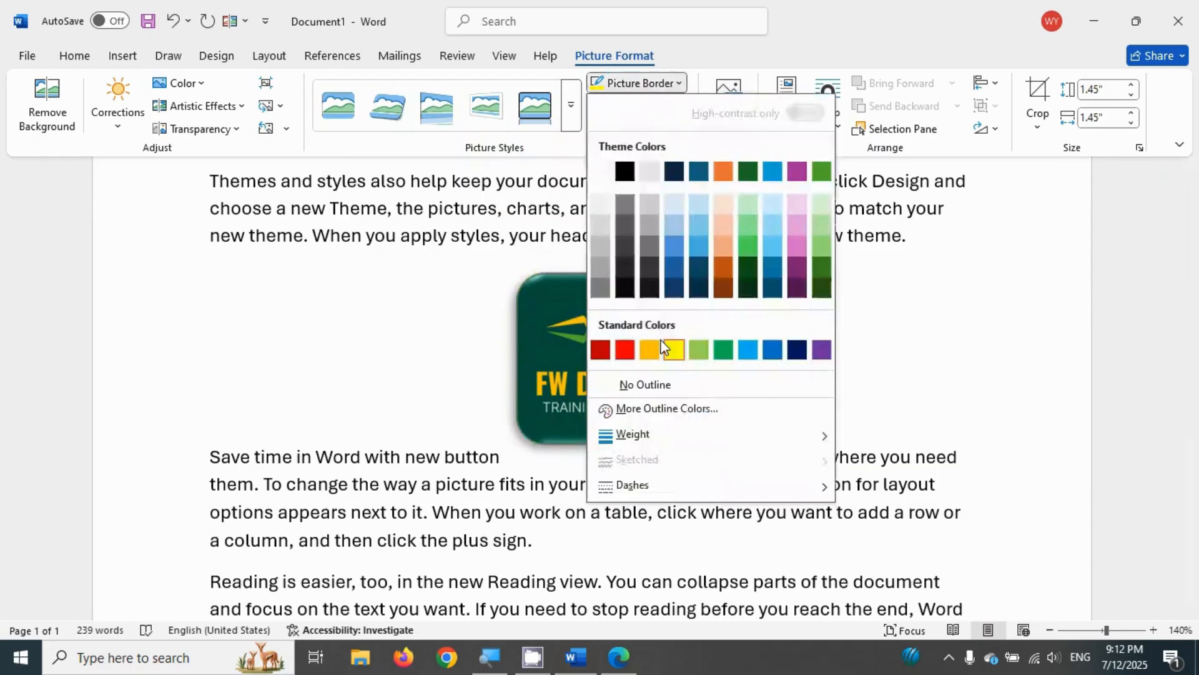
left_click(723, 351)
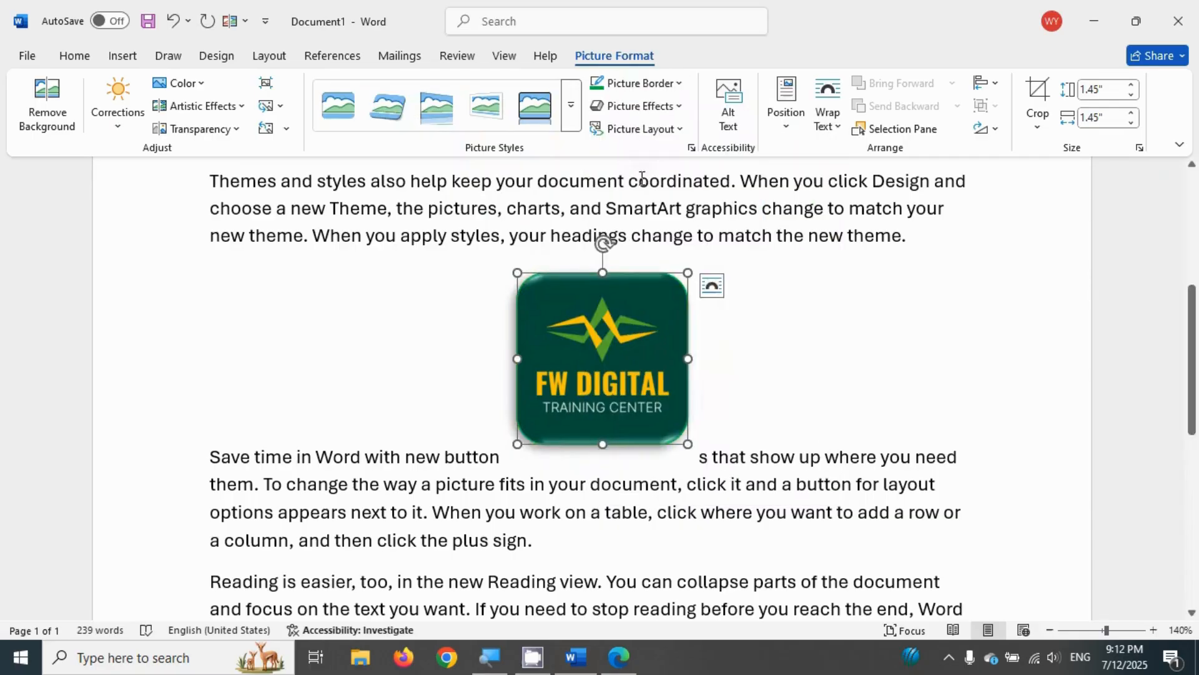
Step: Browse the picture effects for the logo picture, including shadow, soft edges and 3-D rotation, without applying any
left_click(629, 115)
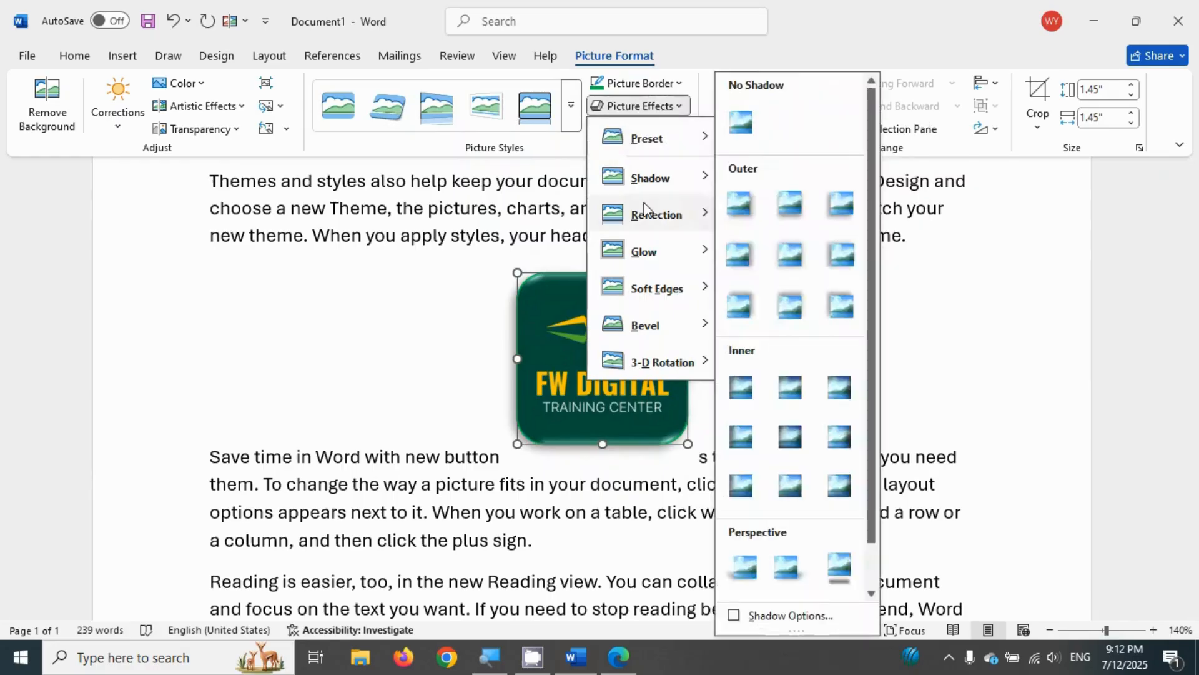
mouse_move(668, 304)
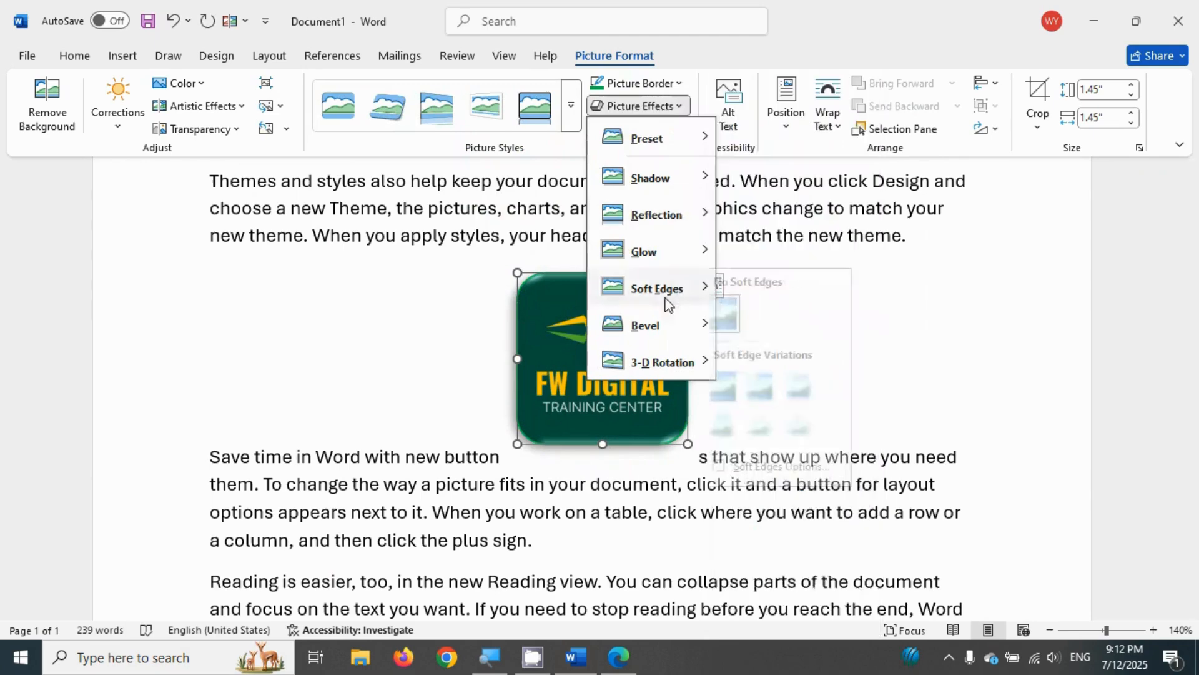
mouse_move(691, 366)
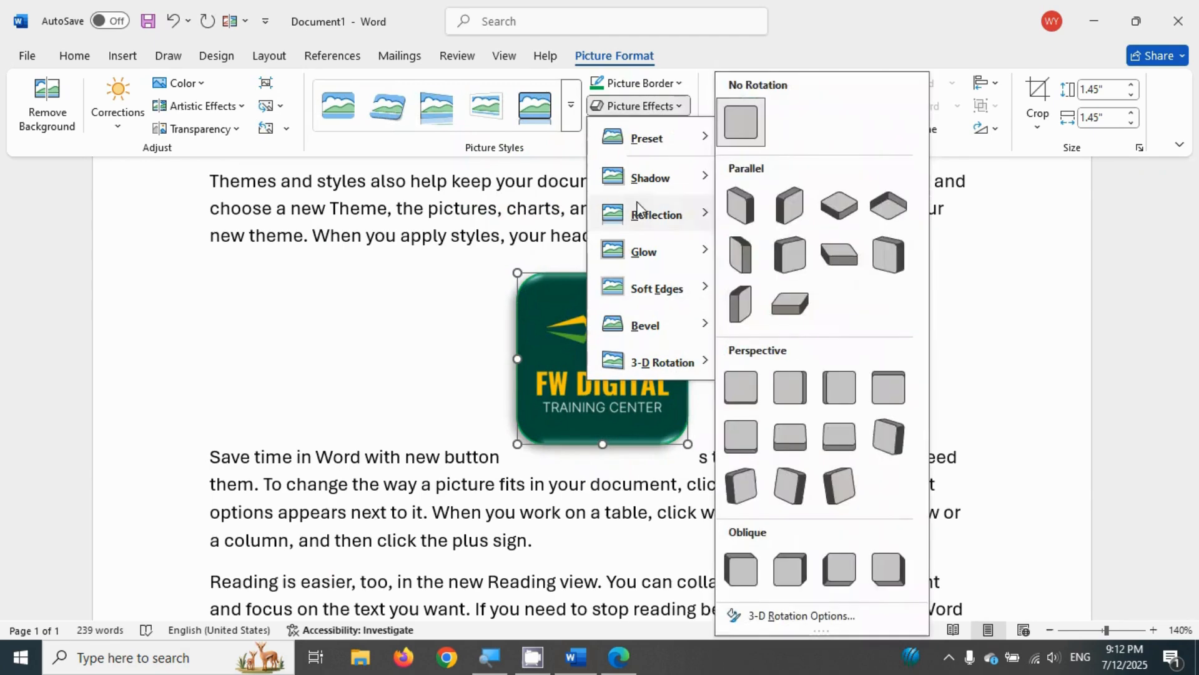
mouse_move(618, 180)
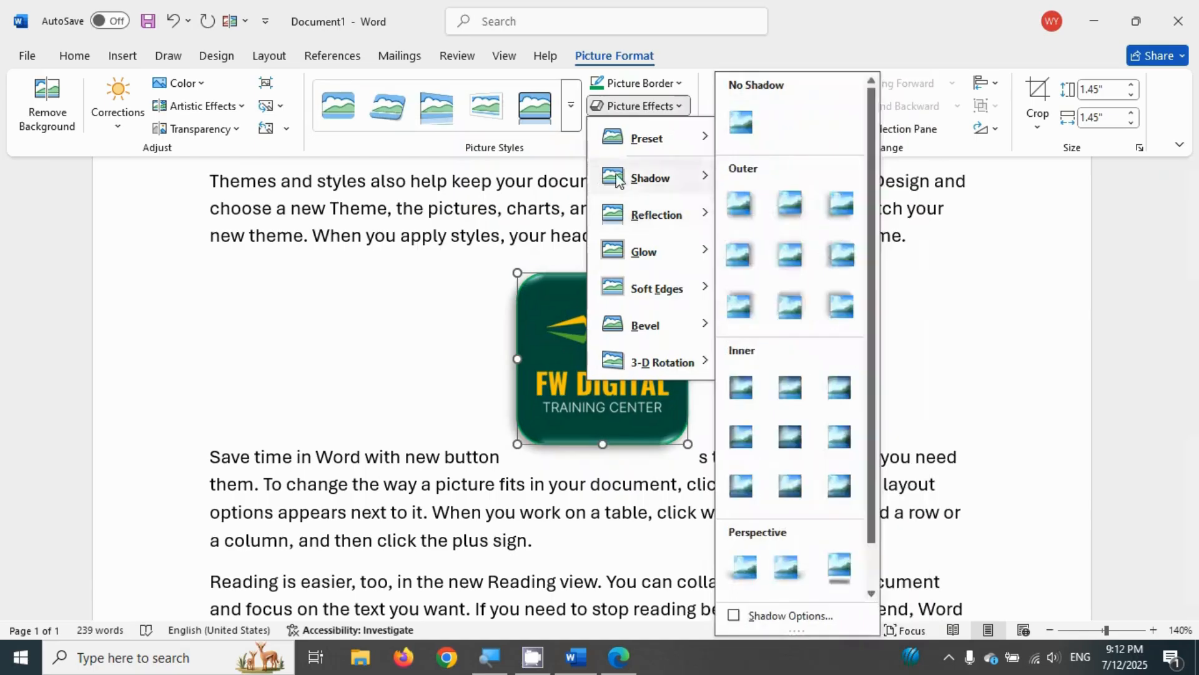
left_click(373, 383)
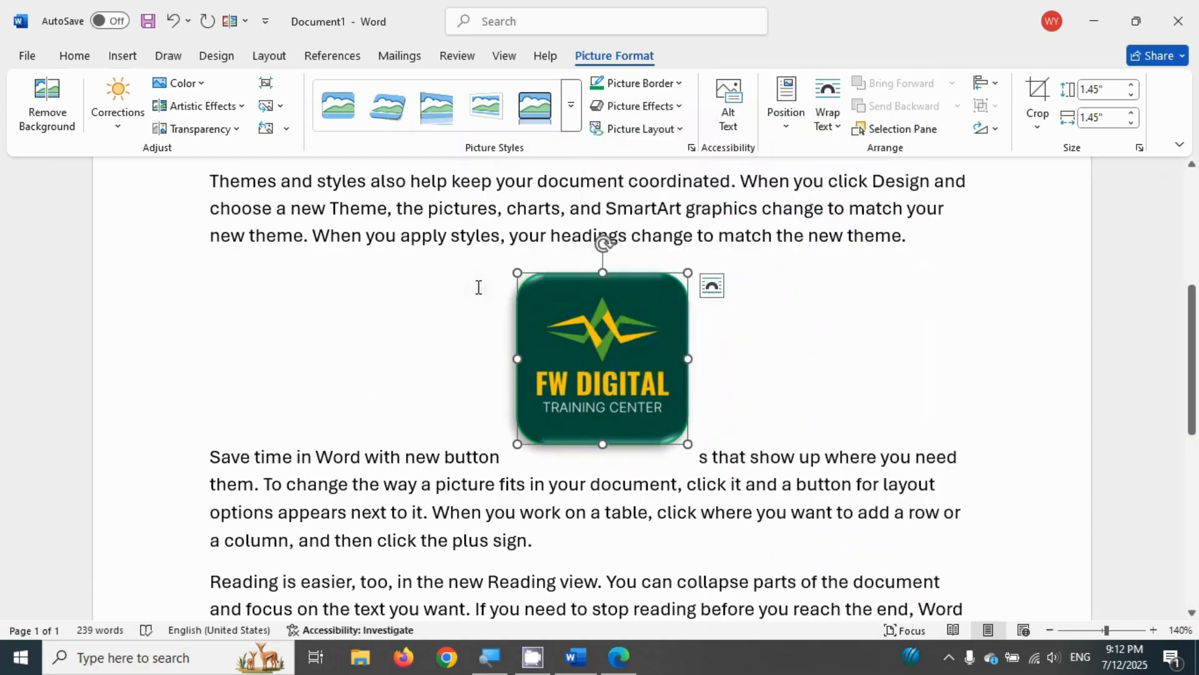
Step: Try a SmartArt picture layout with a circular picture and a text box on the logo, shrink the graphic's height, and undo the conversion
left_click(660, 128)
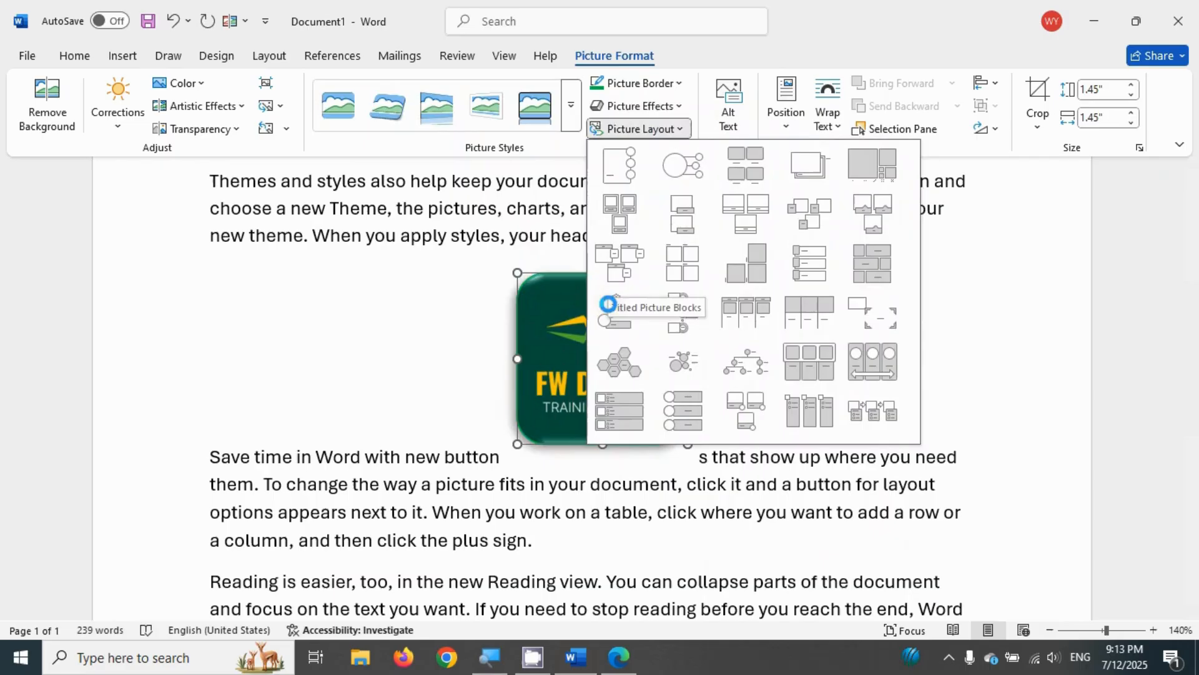
left_click(623, 325)
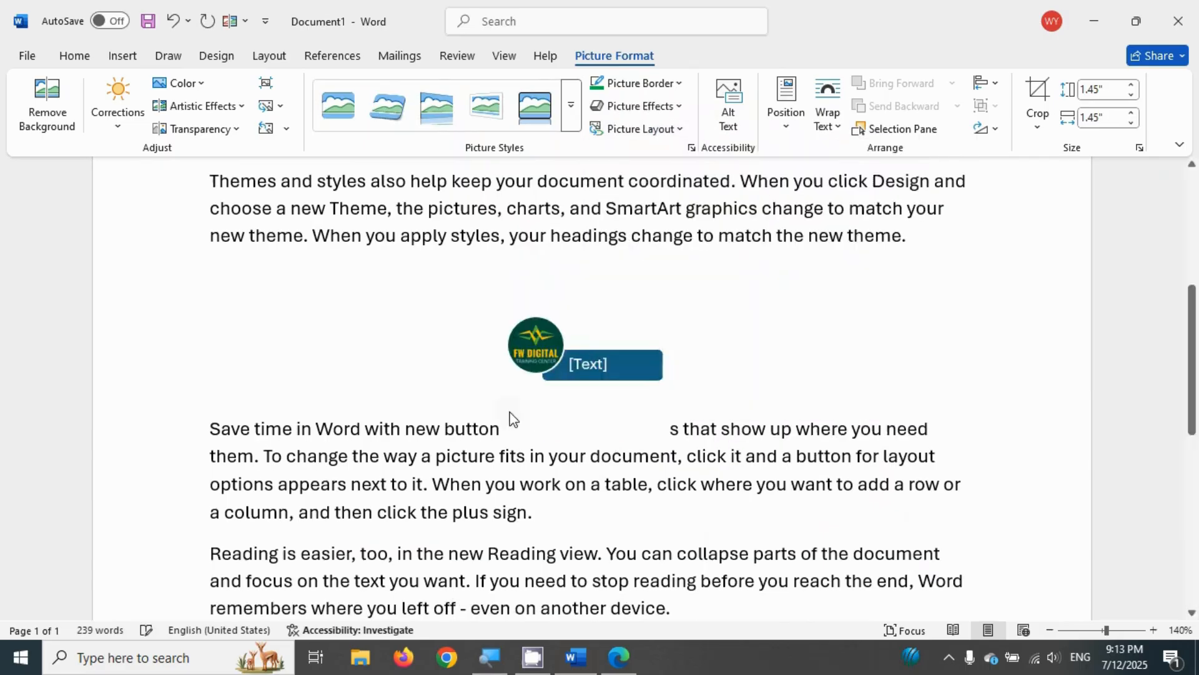
left_click(513, 253)
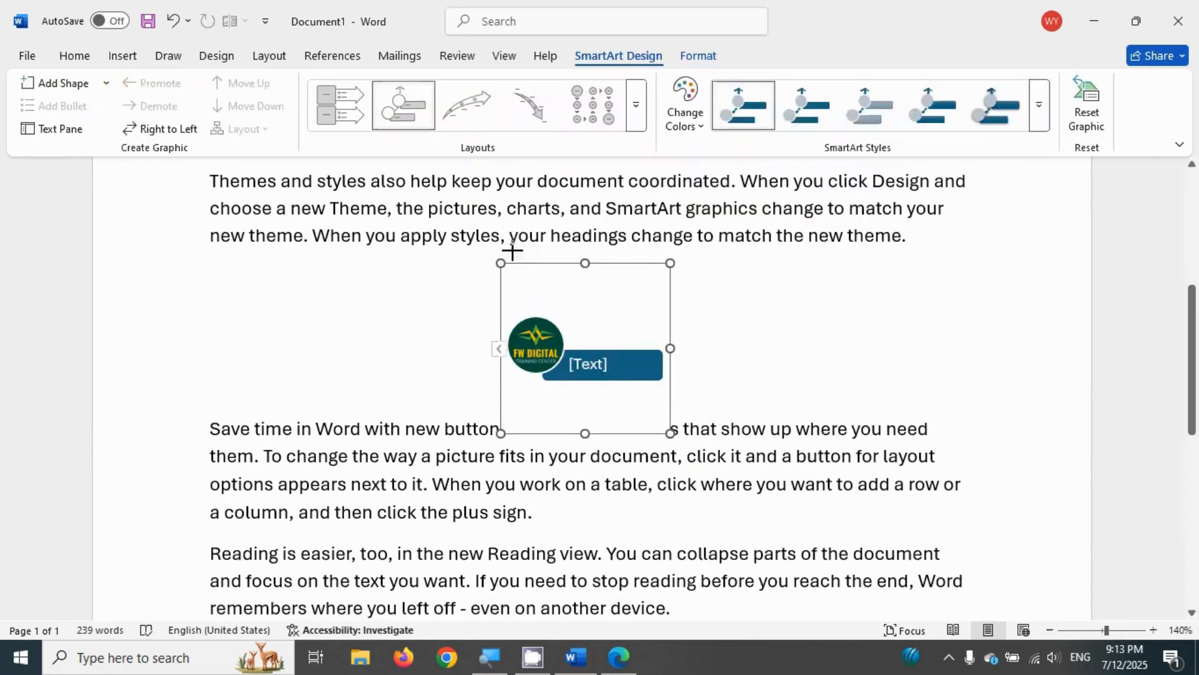
left_click_drag(513, 250, 530, 373)
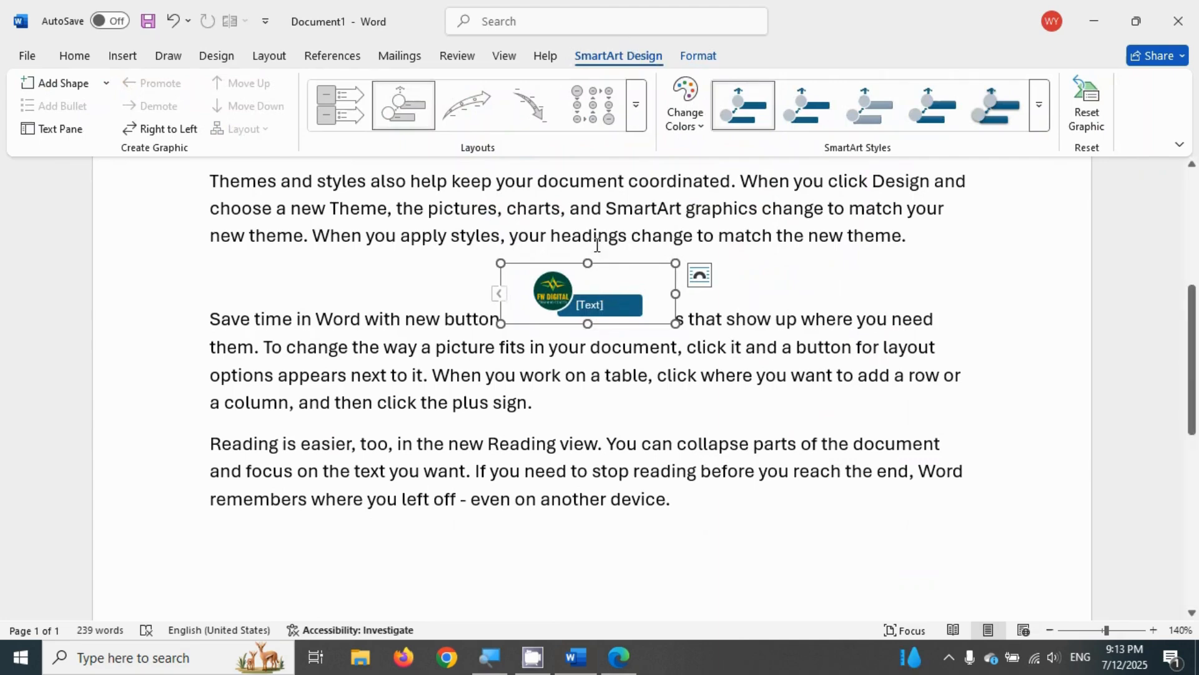
key("ctrl+z")
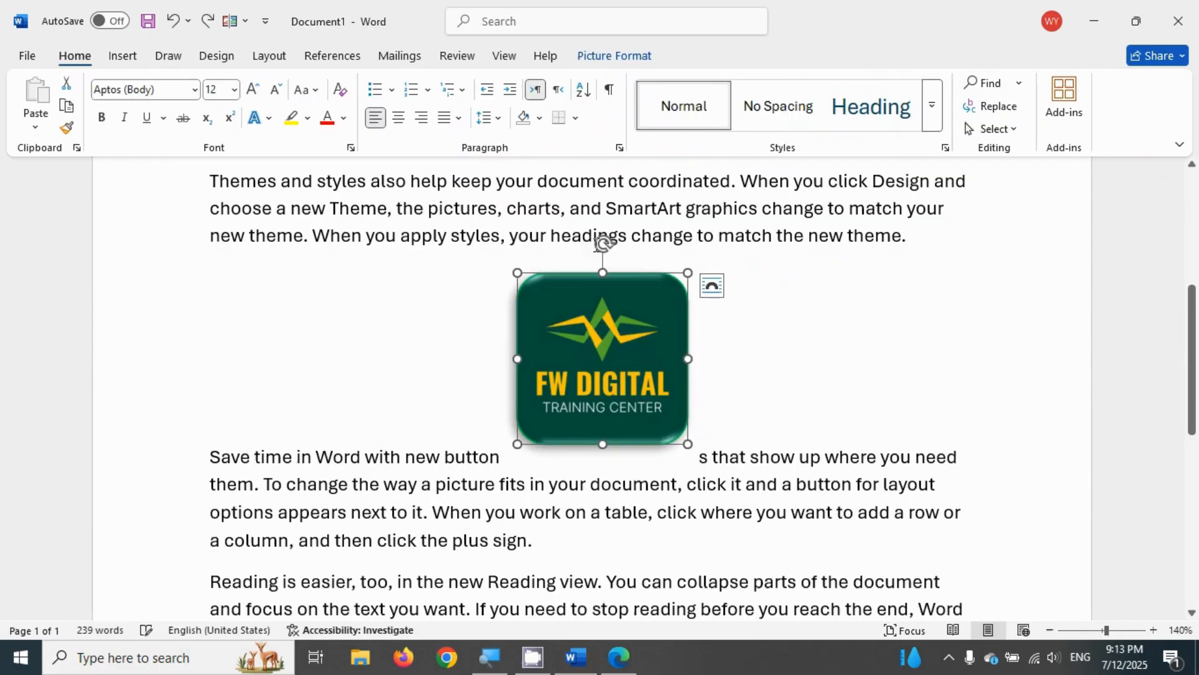
Step: Review the logo picture's alt text description and close it without making changes
left_click(613, 57)
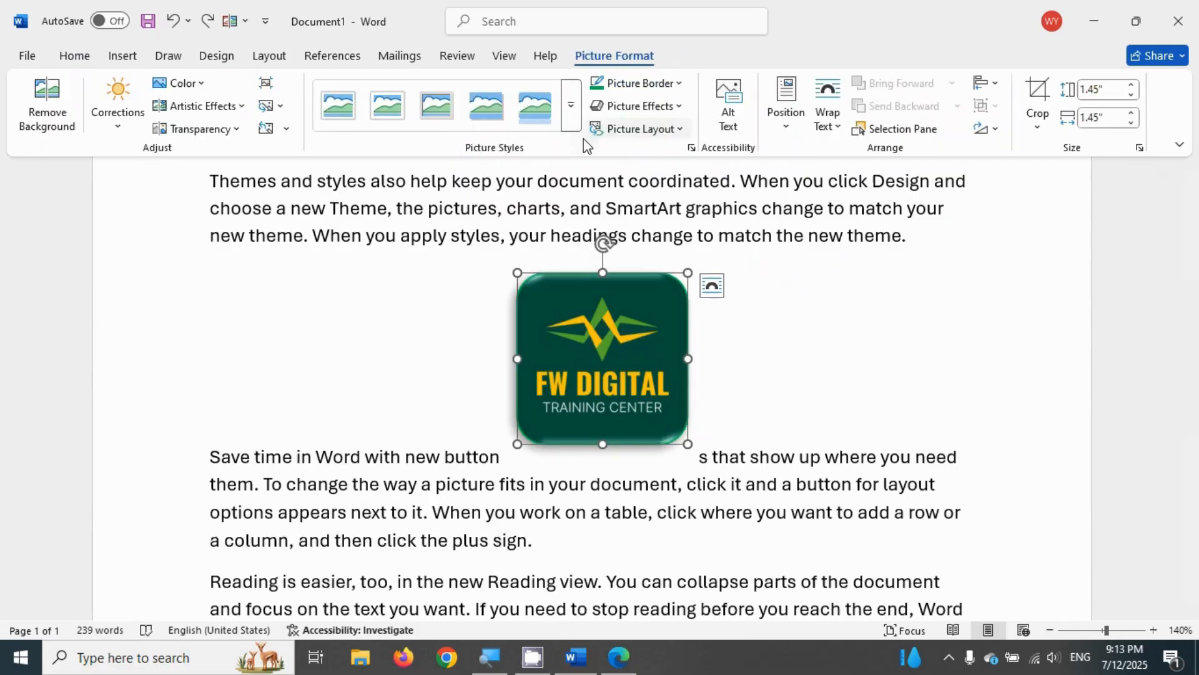
left_click(739, 122)
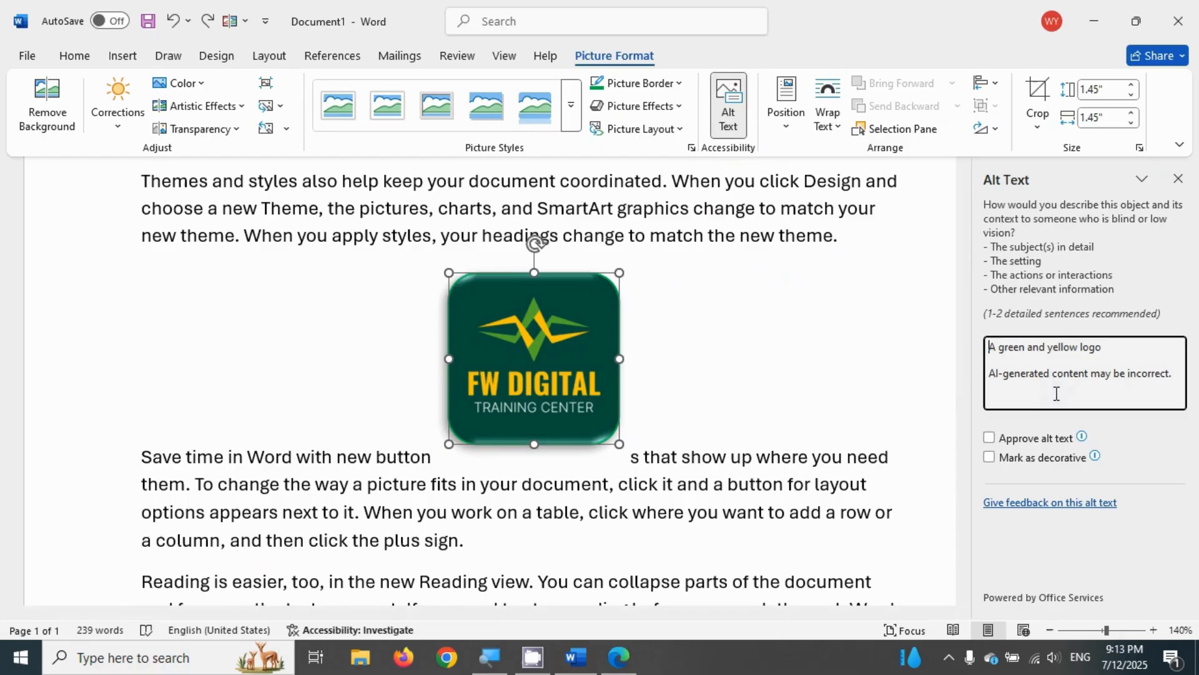
left_click(1179, 180)
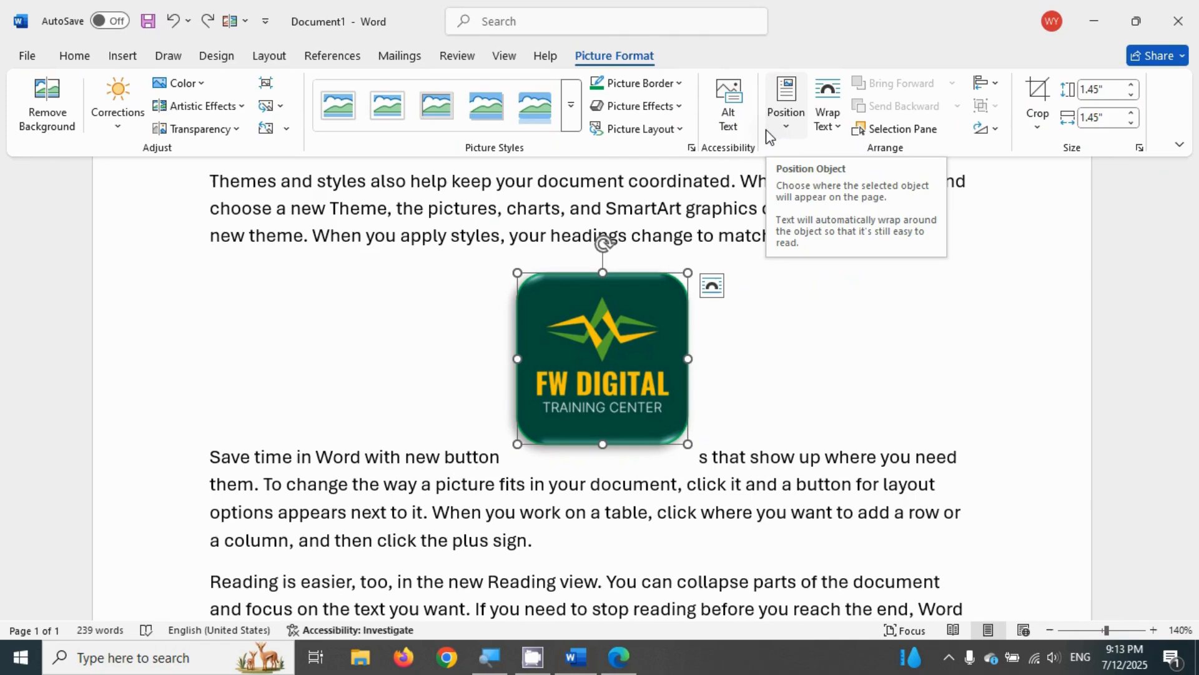
Step: Position the logo picture in the bottom left of the page, and reposition it to the middle center, both with square text wrapping
left_click(770, 137)
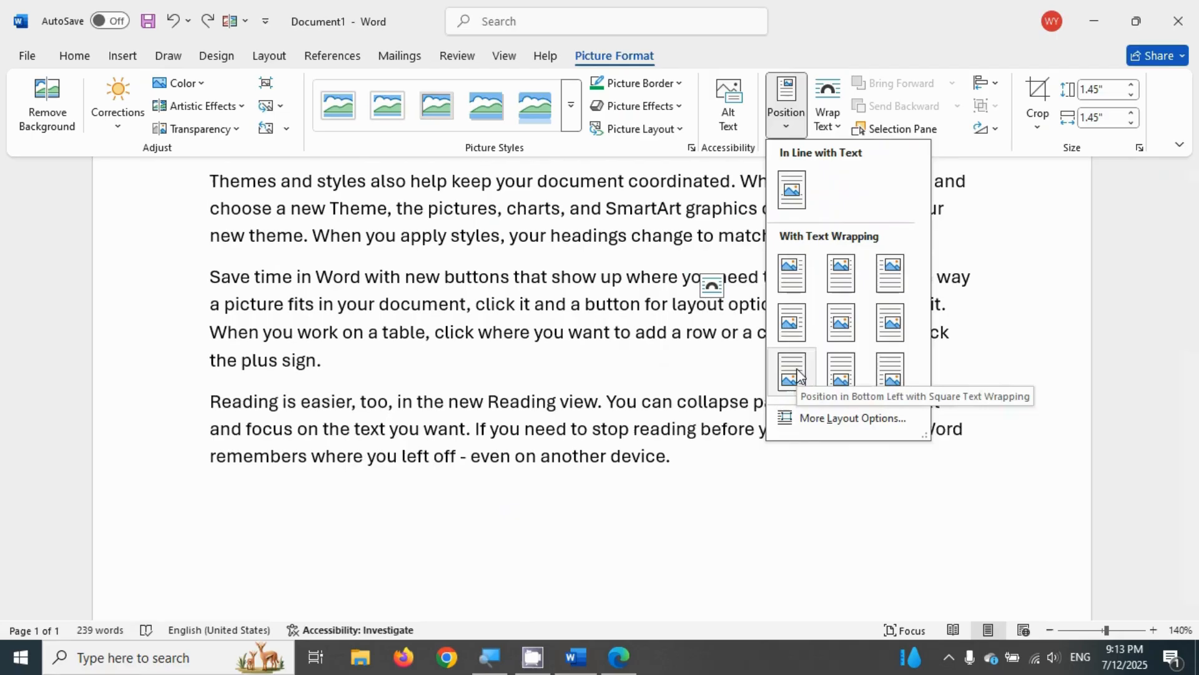
left_click(792, 372)
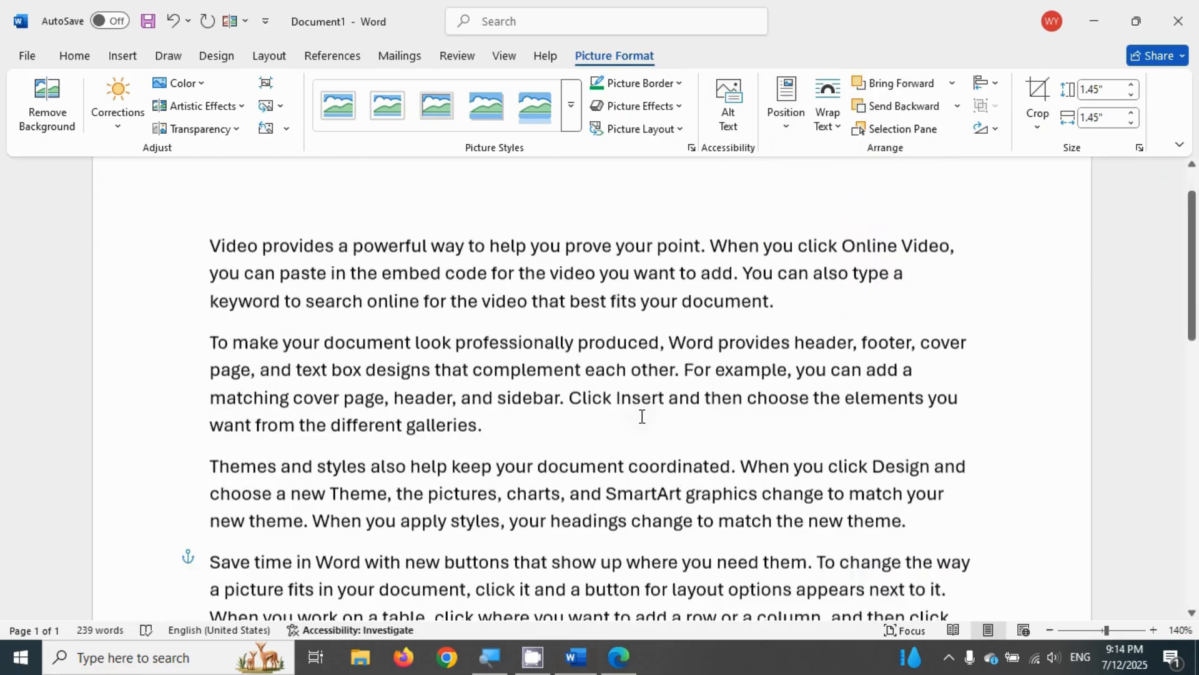
scroll(624, 422, "down", 8)
scroll(569, 428, "up", 3)
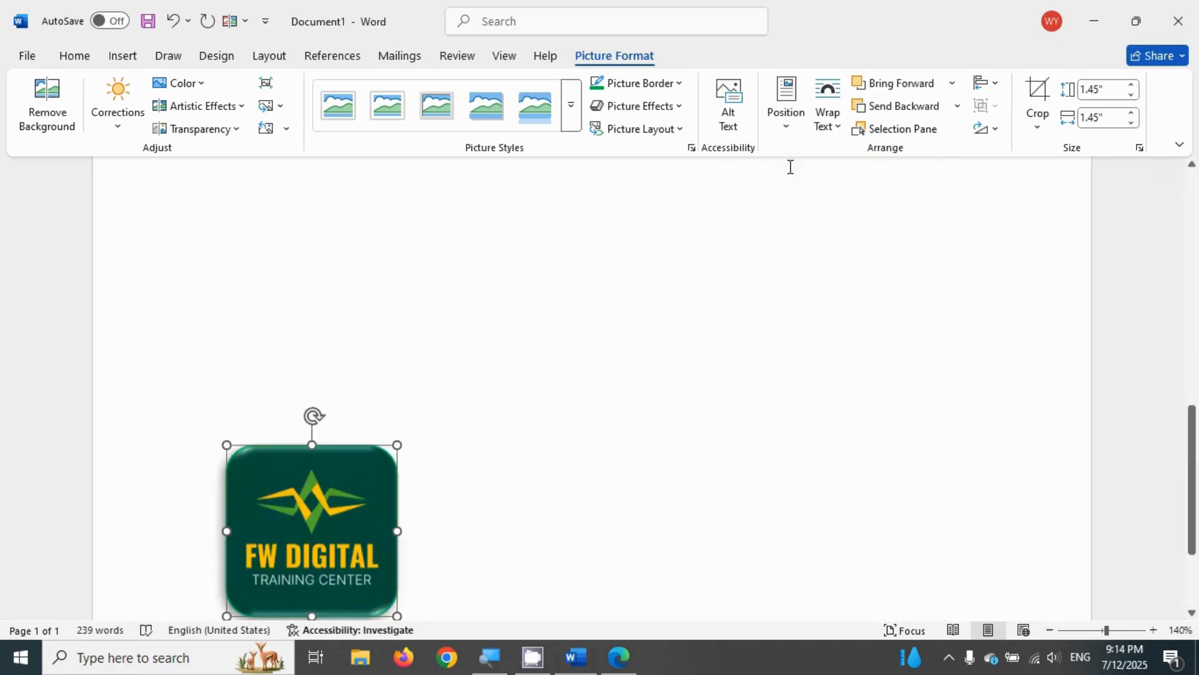
left_click(787, 103)
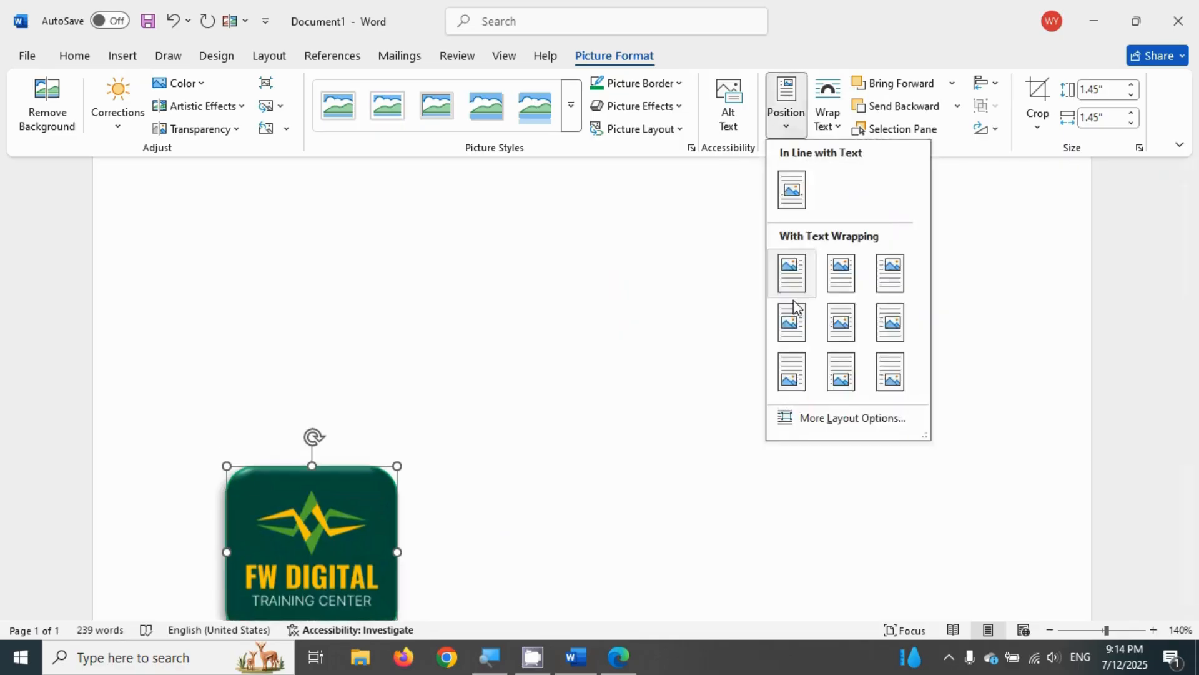
left_click(841, 323)
scroll(694, 398, "up", 2)
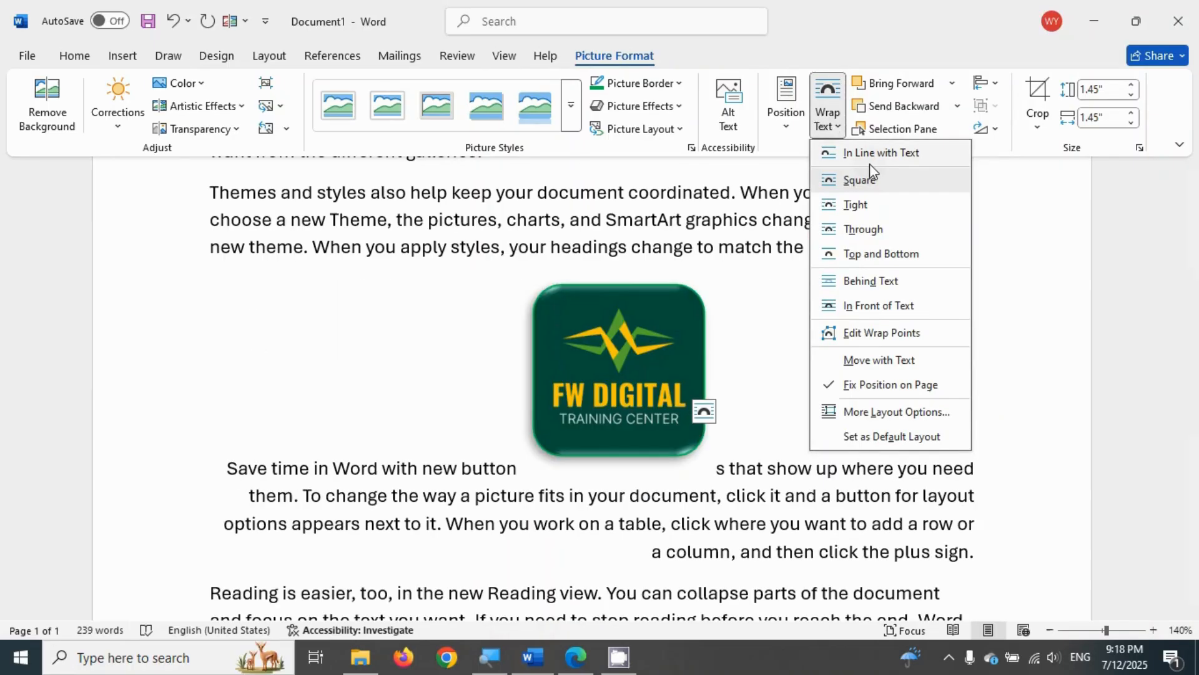
Step: Set the logo picture's text wrapping to In Line with Text and shift it slightly left within its line
left_click(870, 161)
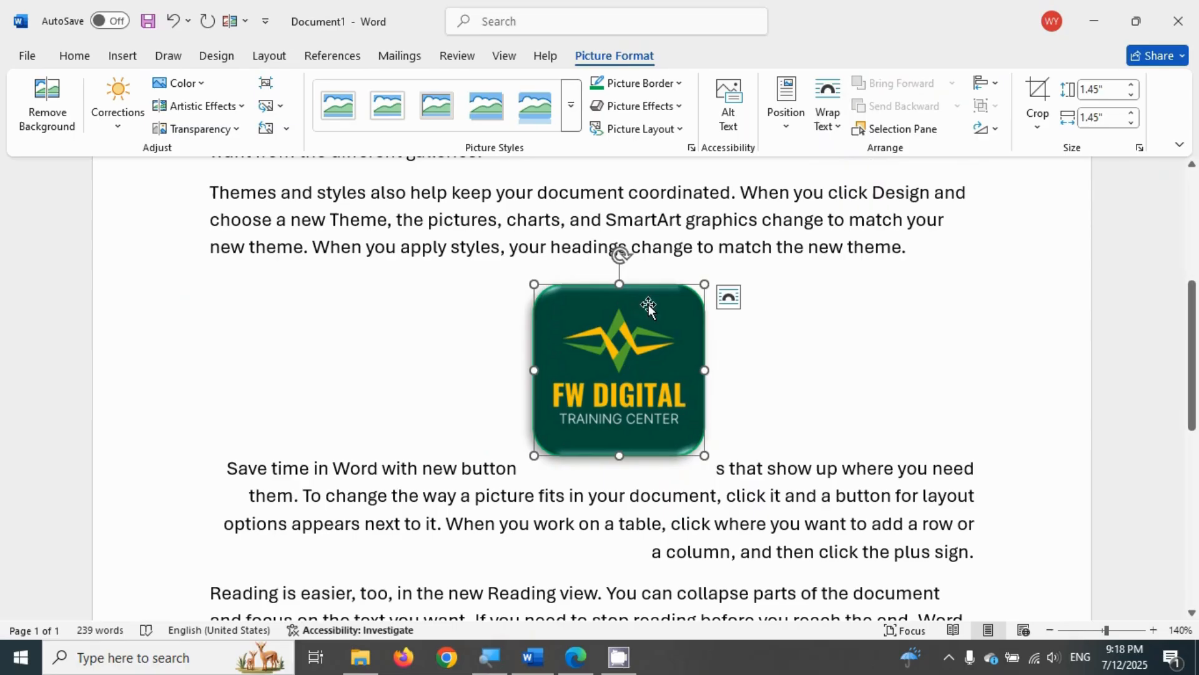
left_click_drag(609, 388, 523, 365)
Step: Set the logo picture's text wrapping to Square and move it up into the first two paragraphs
left_click(828, 112)
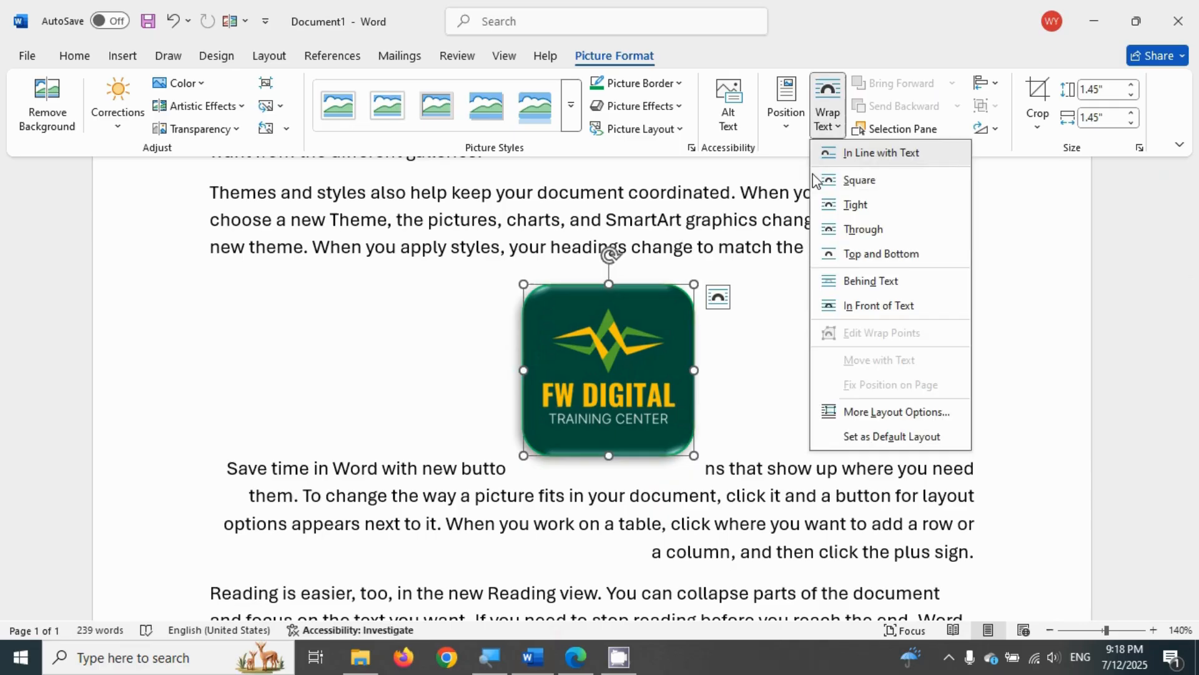
left_click(860, 181)
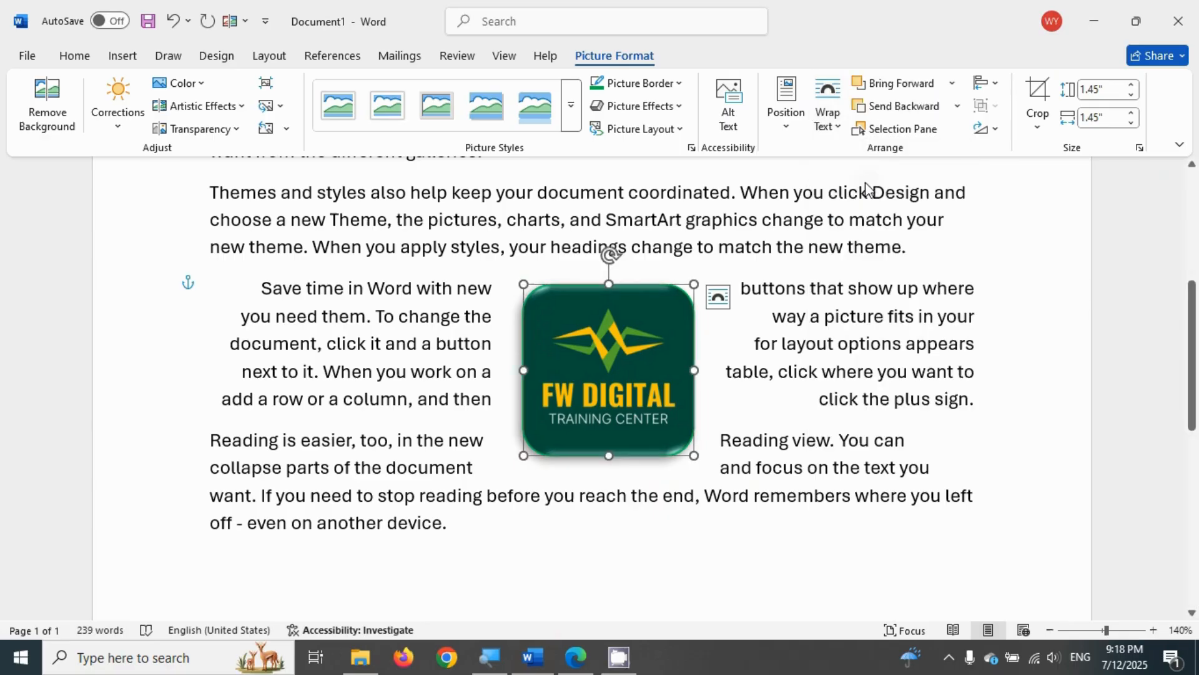
left_click_drag(631, 376, 575, 250)
scroll(575, 251, "up", 4)
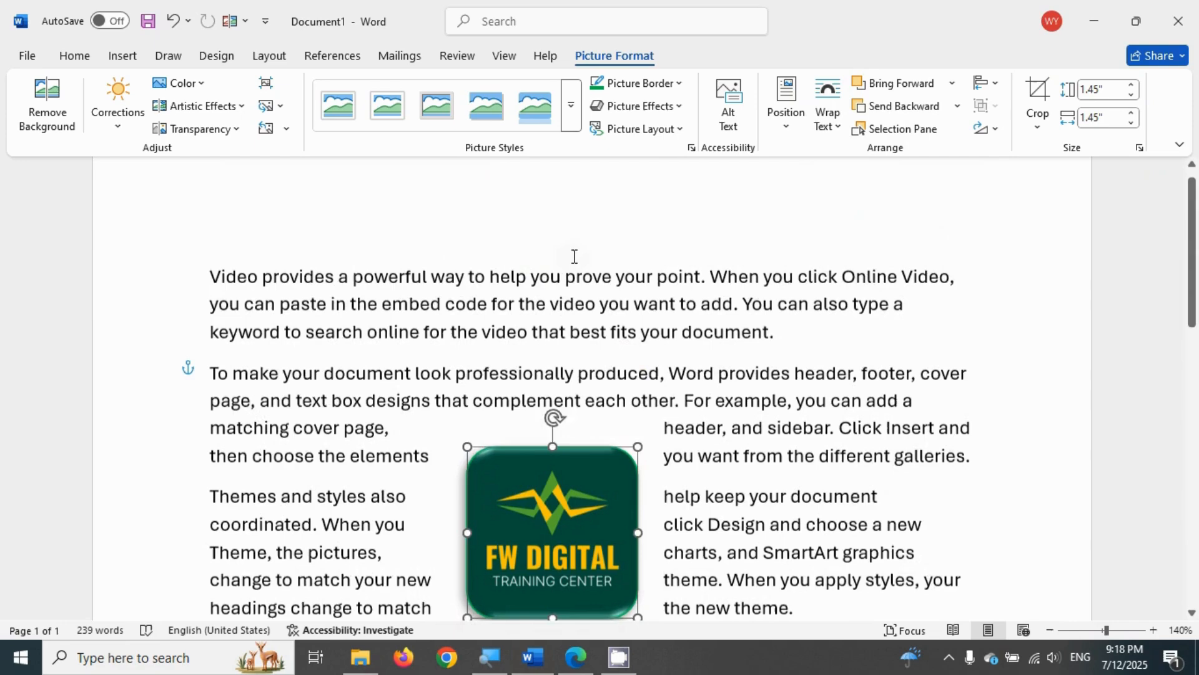
scroll(574, 257, "down", 1)
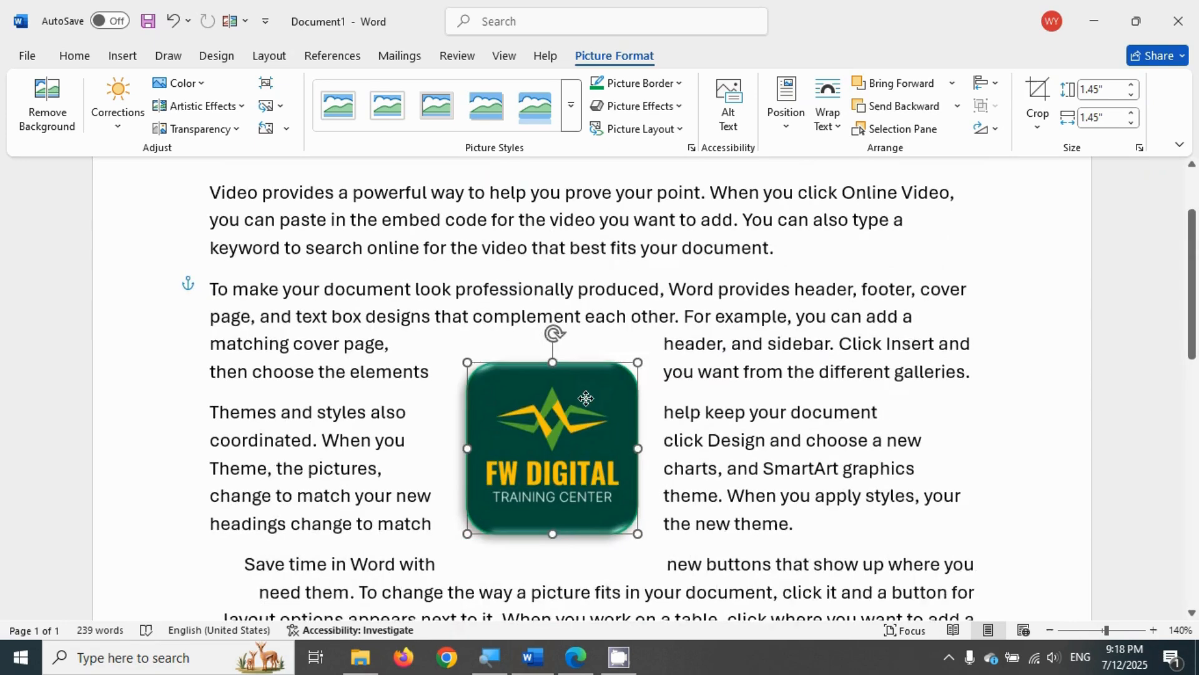
left_click_drag(586, 398, 635, 277)
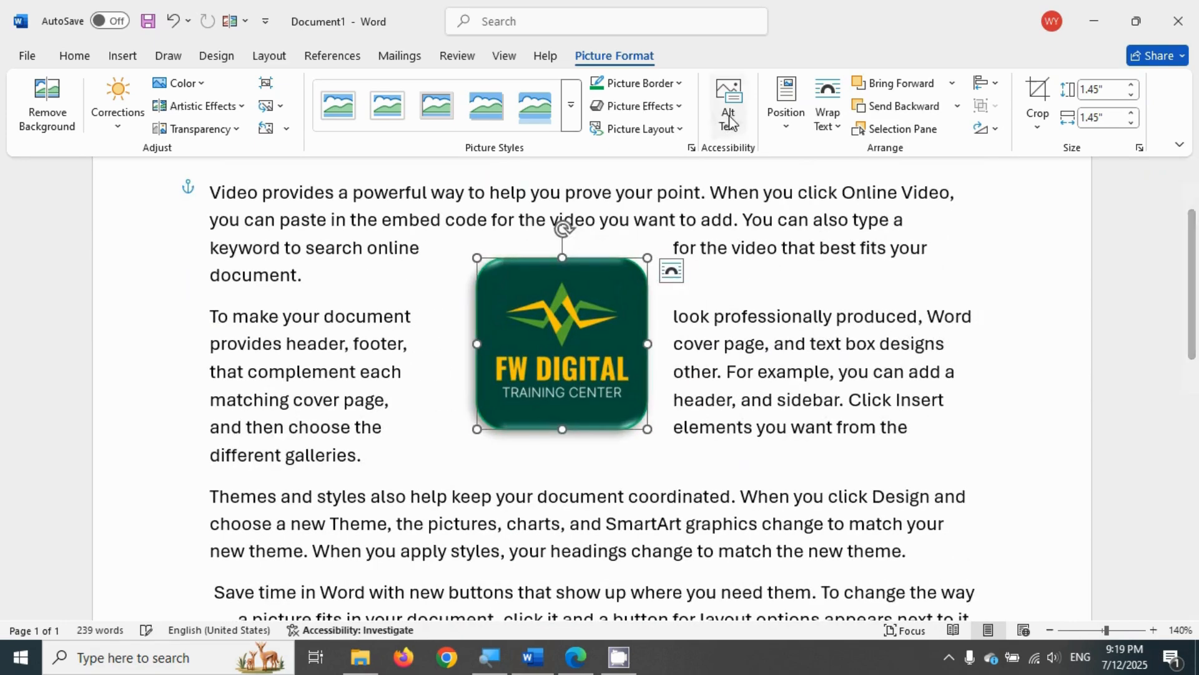
Step: Set the logo picture's text wrapping to Tight and move it down into the "Themes and styles" paragraph
left_click(828, 119)
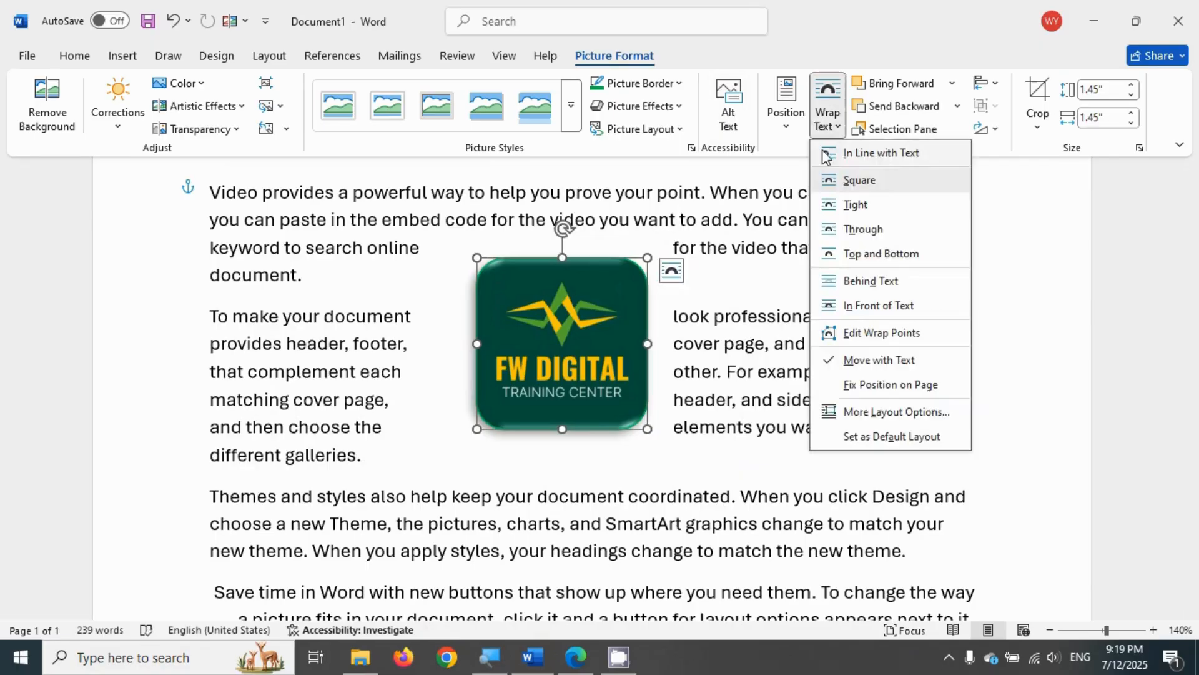
left_click(849, 206)
left_click_drag(605, 343, 636, 394)
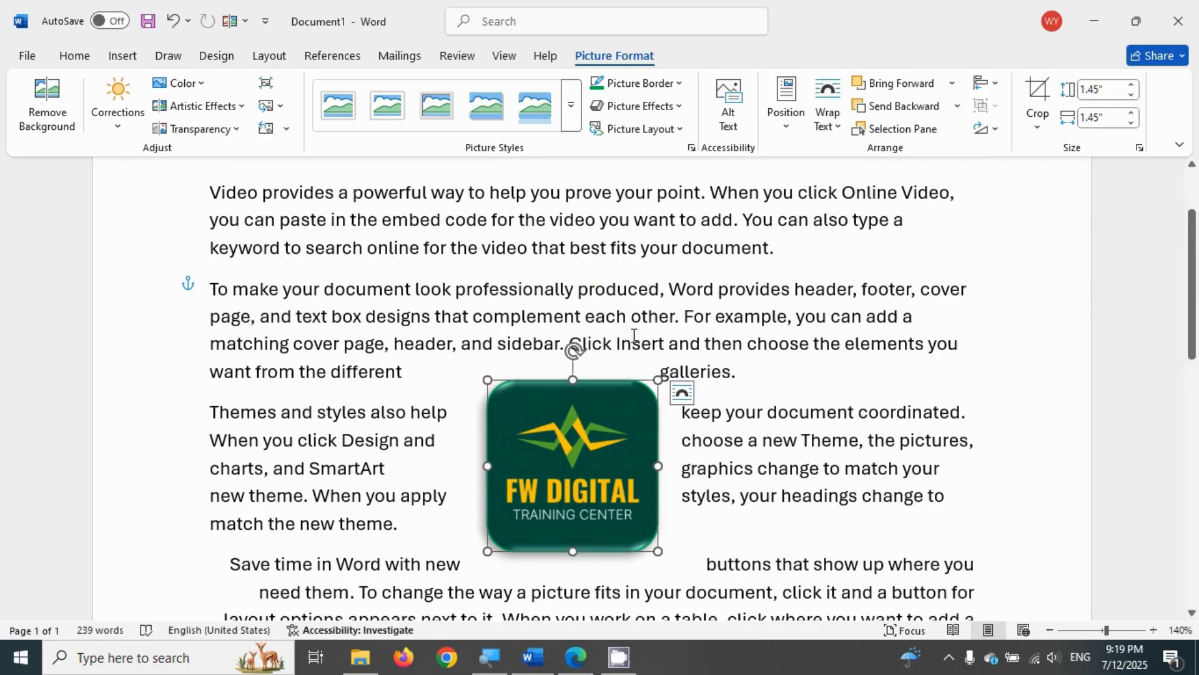
Step: Place the logo picture In Front of Text and move it up and to the right over the first two paragraphs
left_click(837, 134)
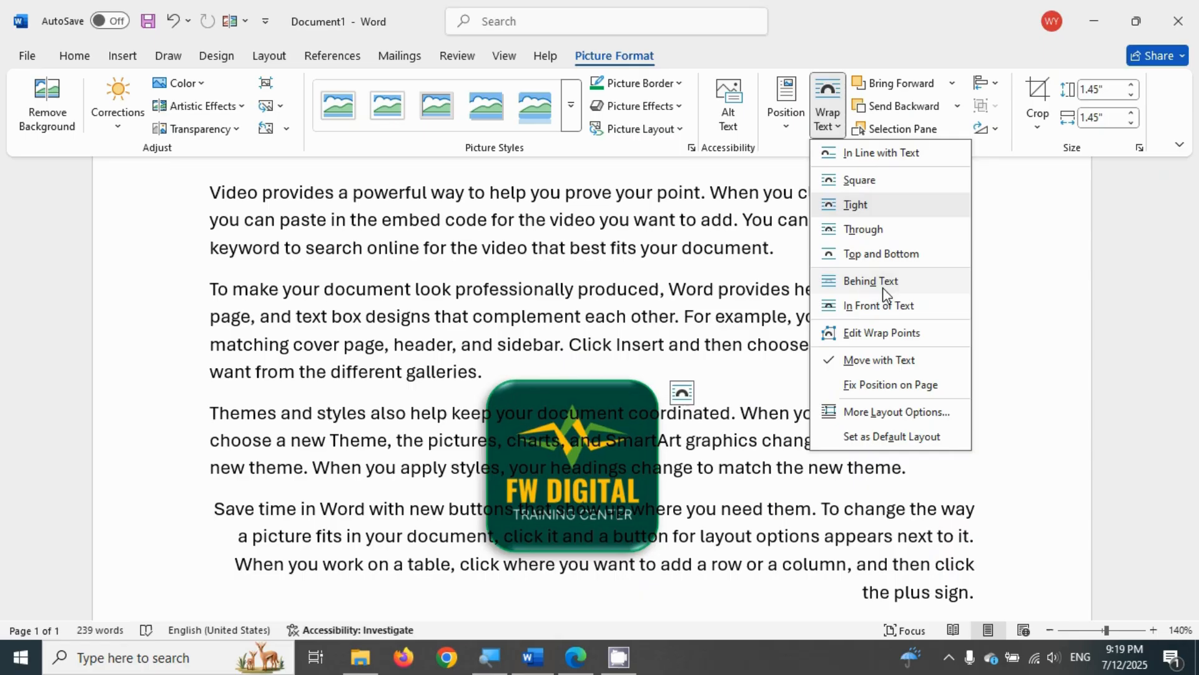
left_click(877, 303)
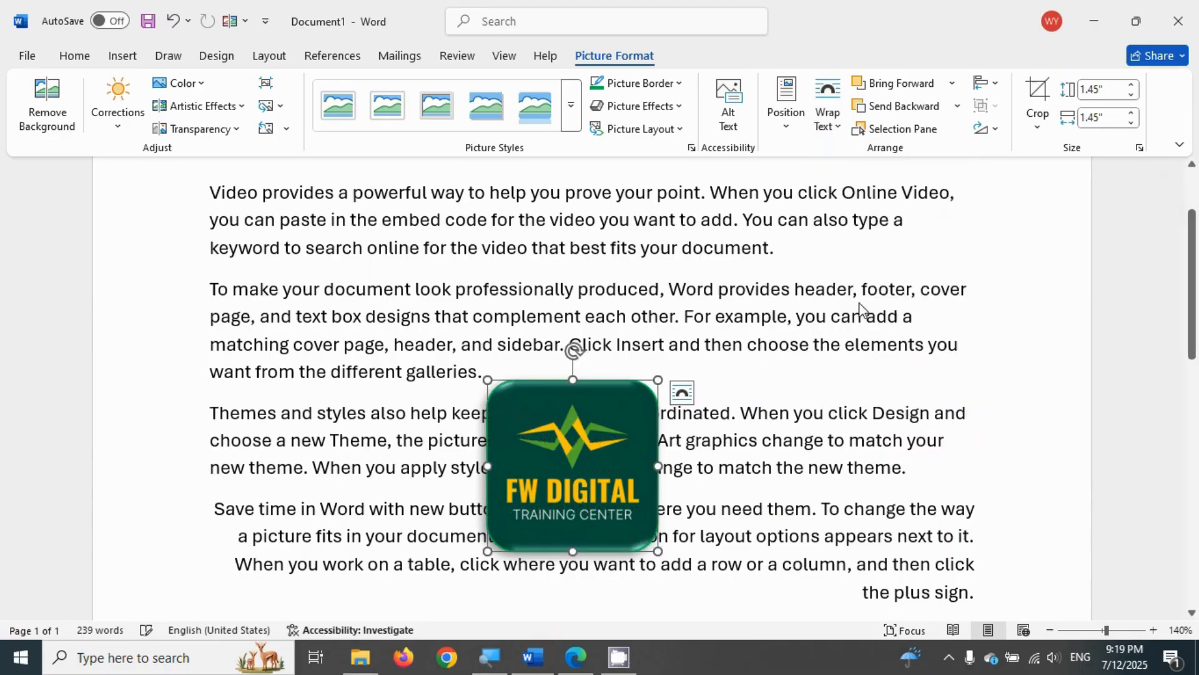
left_click_drag(562, 418, 687, 289)
Step: Edit the logo picture's wrap points, pulling the left and bottom points in to the picture's edges
left_click(822, 125)
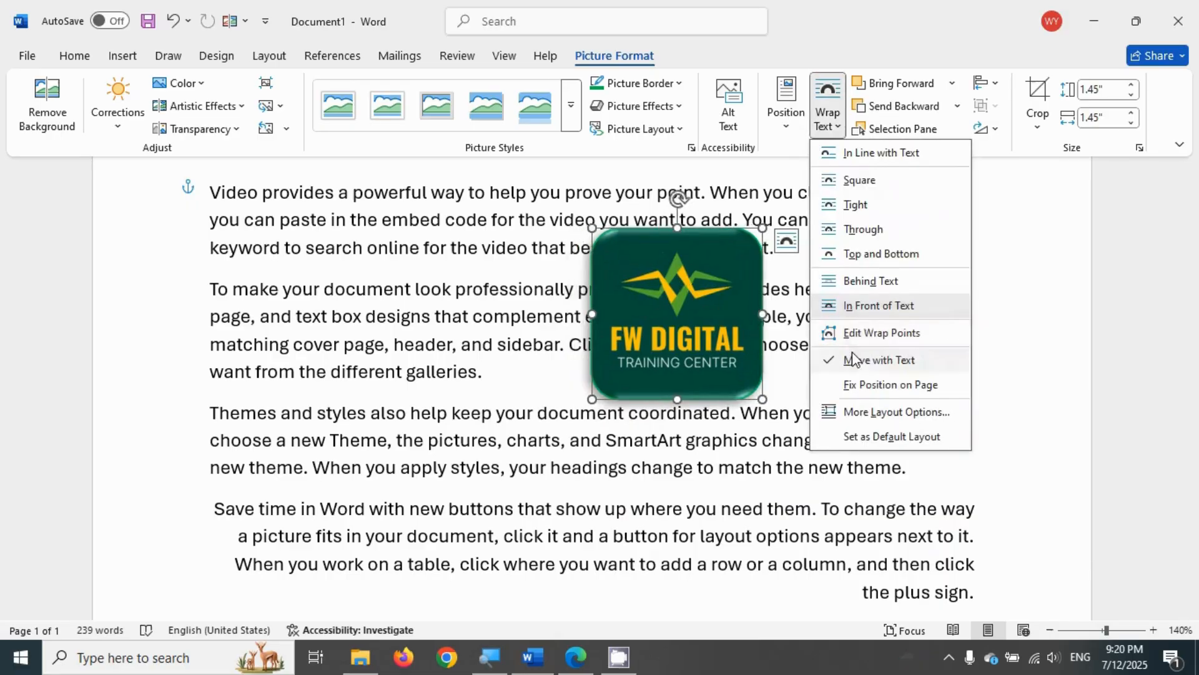
left_click(853, 332)
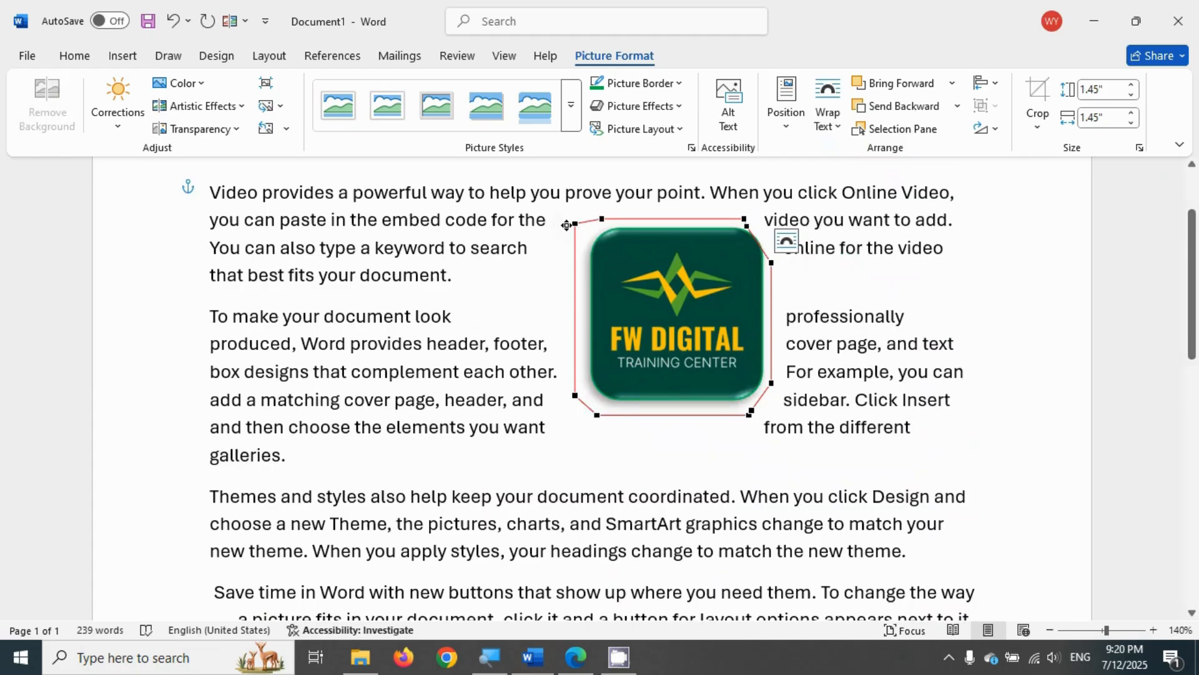
left_click_drag(580, 221, 592, 228)
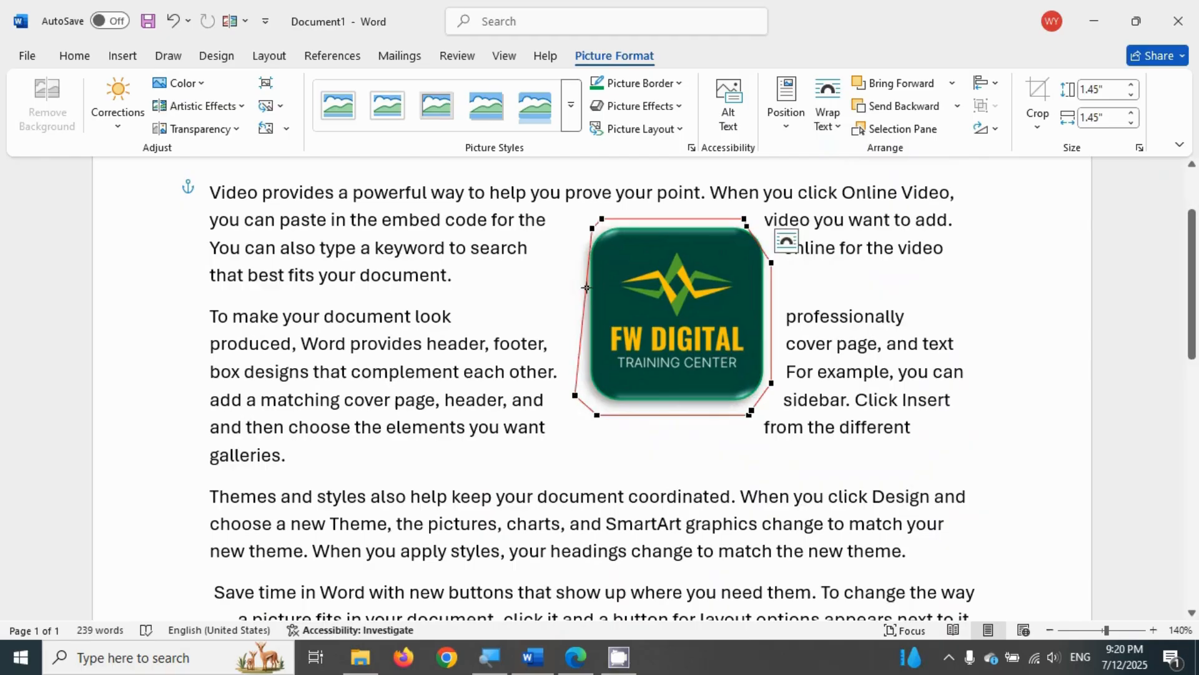
key("ctrl")
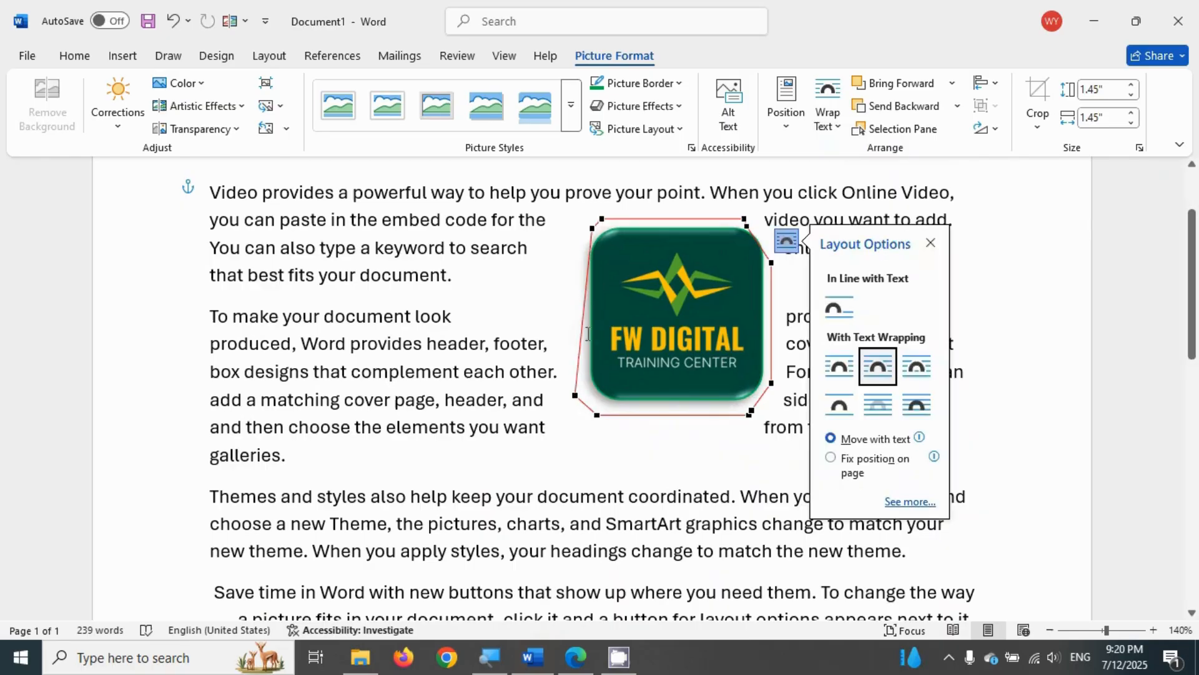
left_click_drag(576, 395, 593, 393)
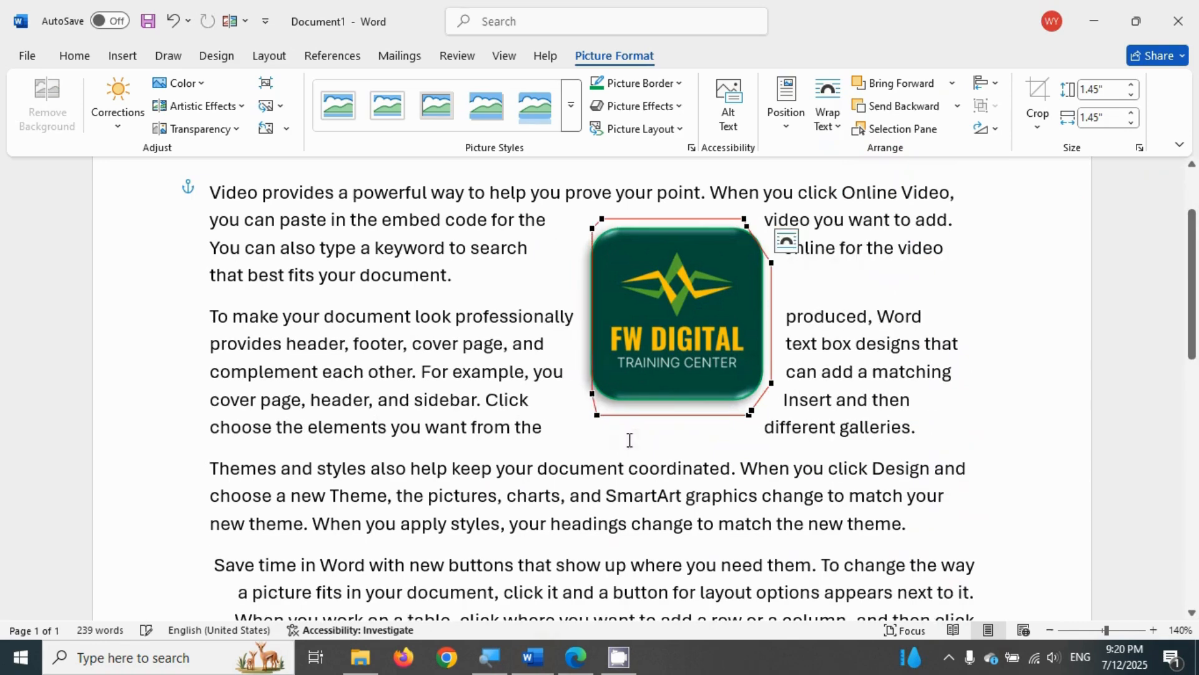
left_click_drag(597, 414, 592, 398)
left_click_drag(749, 412, 754, 411)
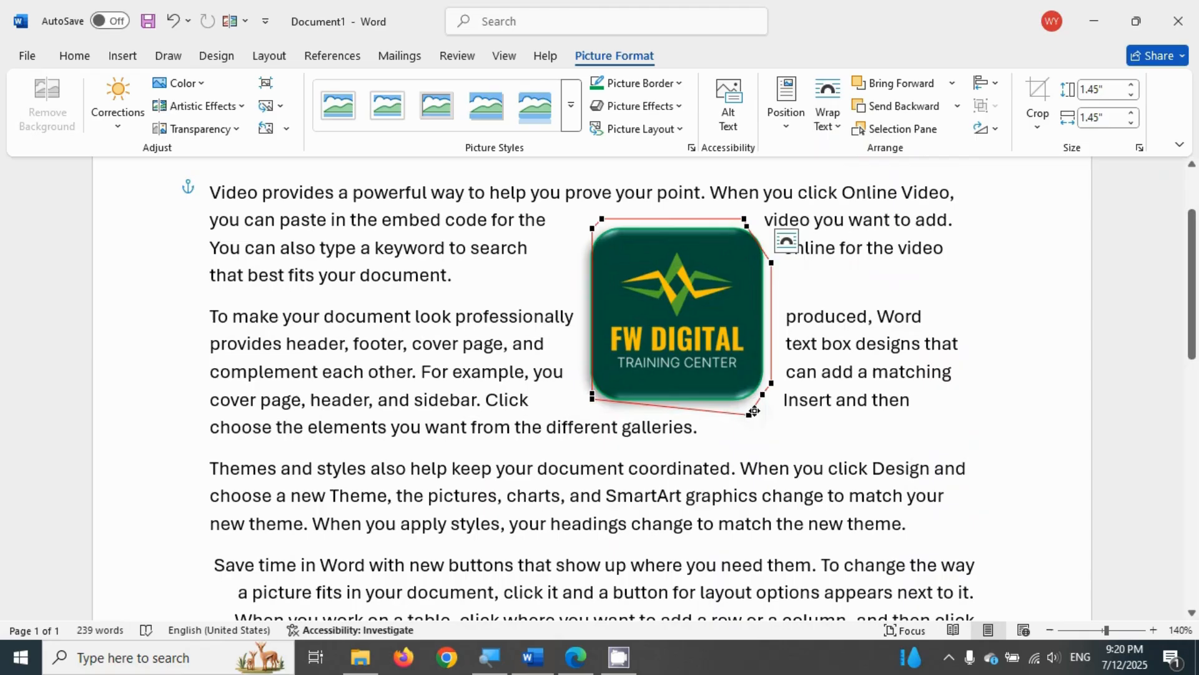
left_click_drag(752, 414, 748, 397)
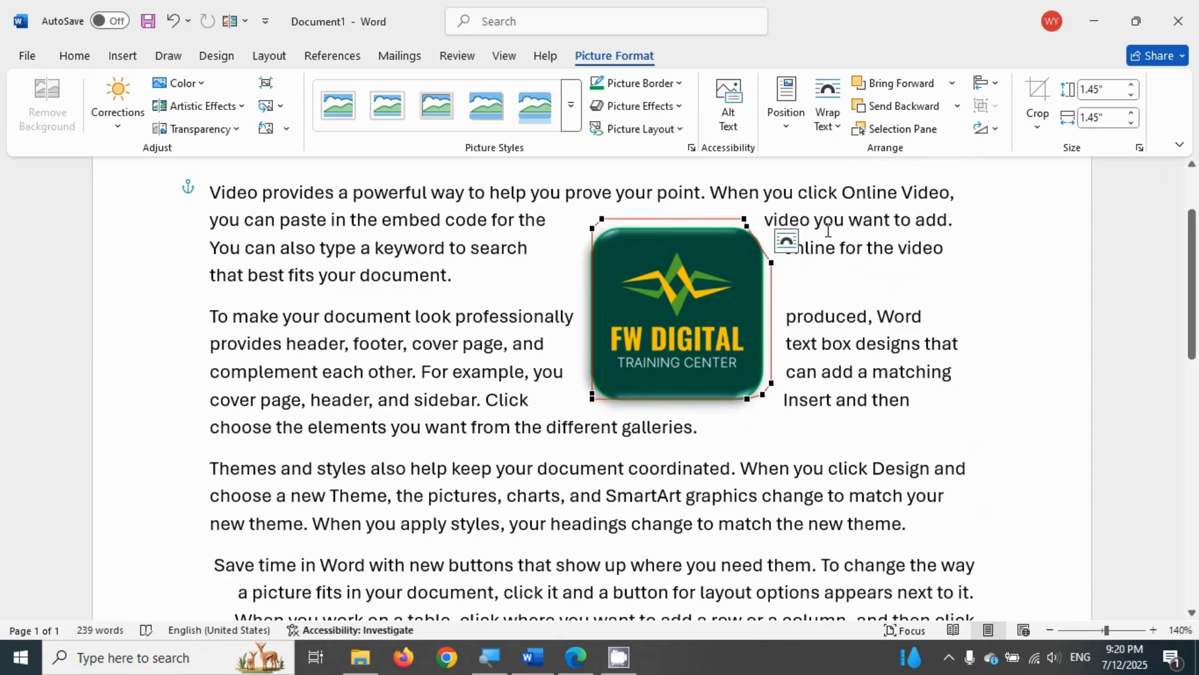
left_click(848, 264)
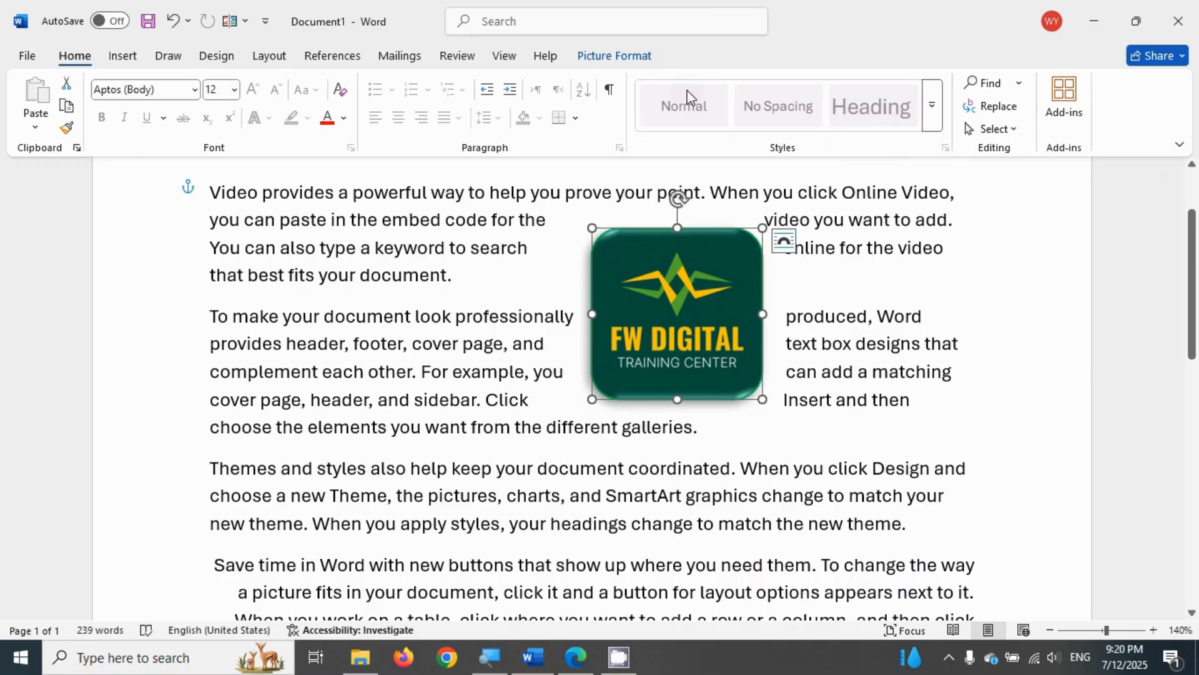
Step: Set the logo picture to Fix Position on Page and move it left within the first two paragraphs
left_click(601, 61)
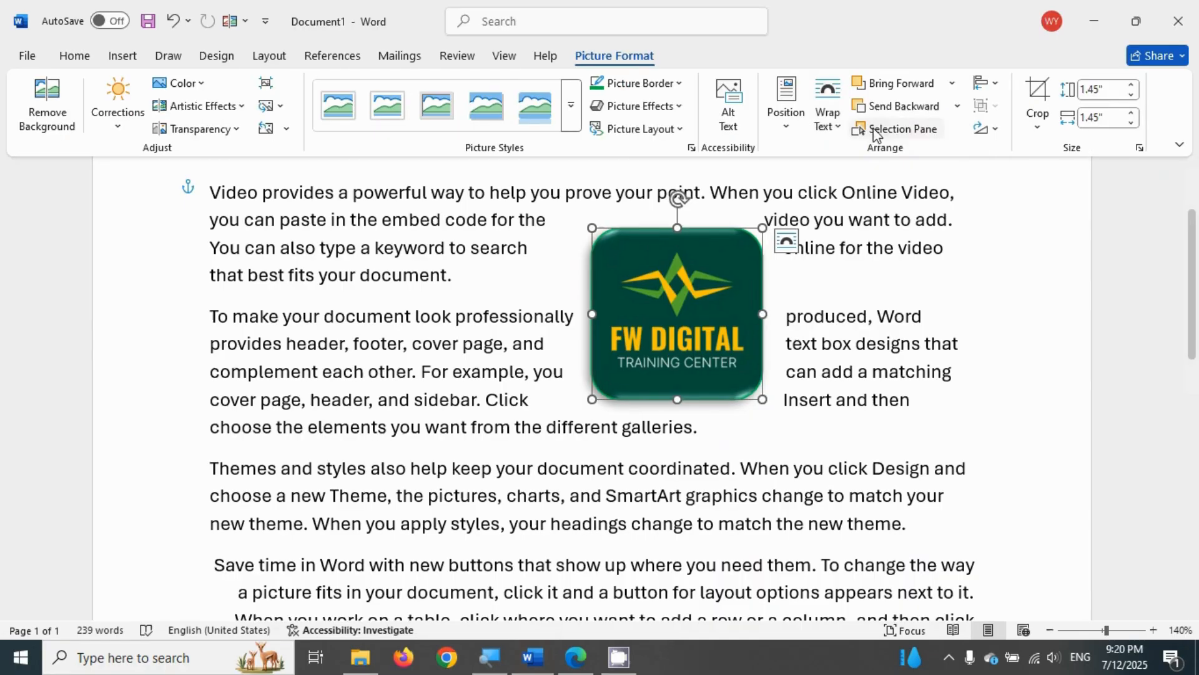
left_click(827, 119)
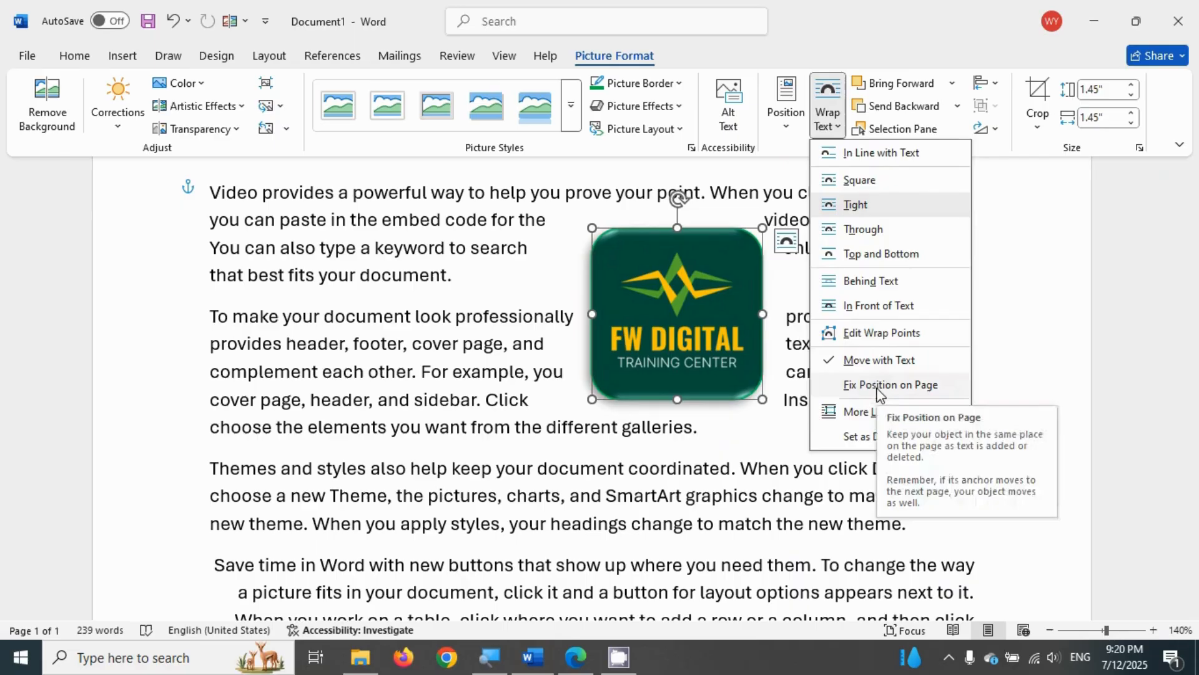
left_click(879, 385)
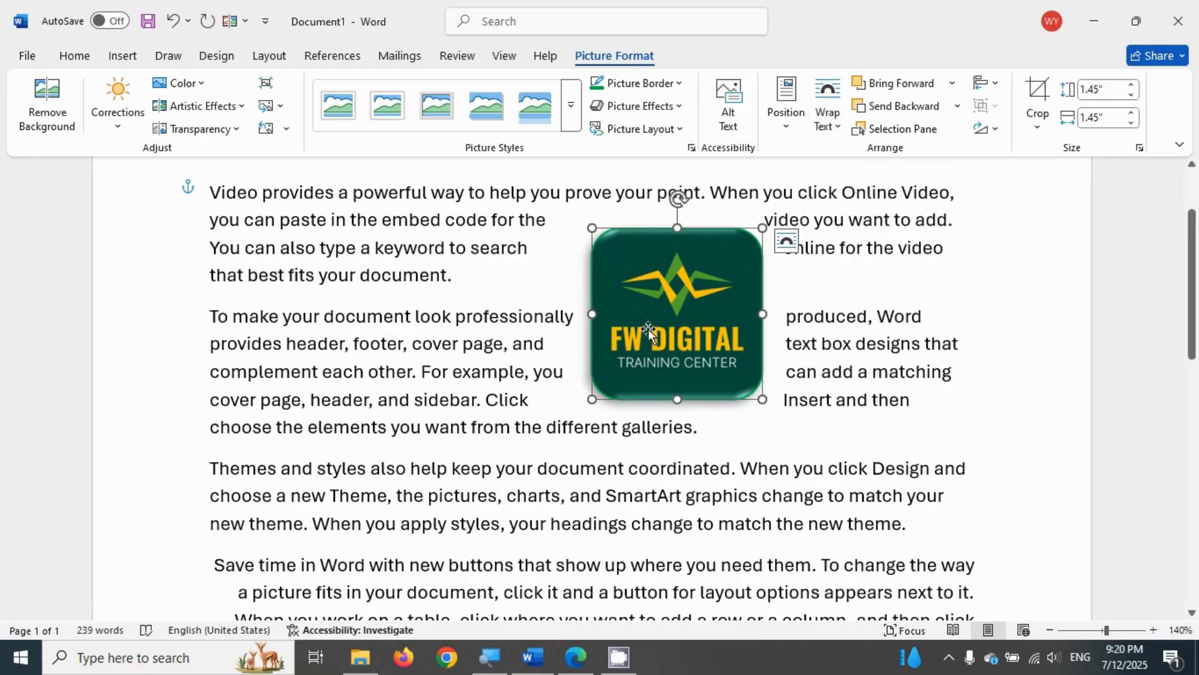
left_click_drag(648, 329, 477, 317)
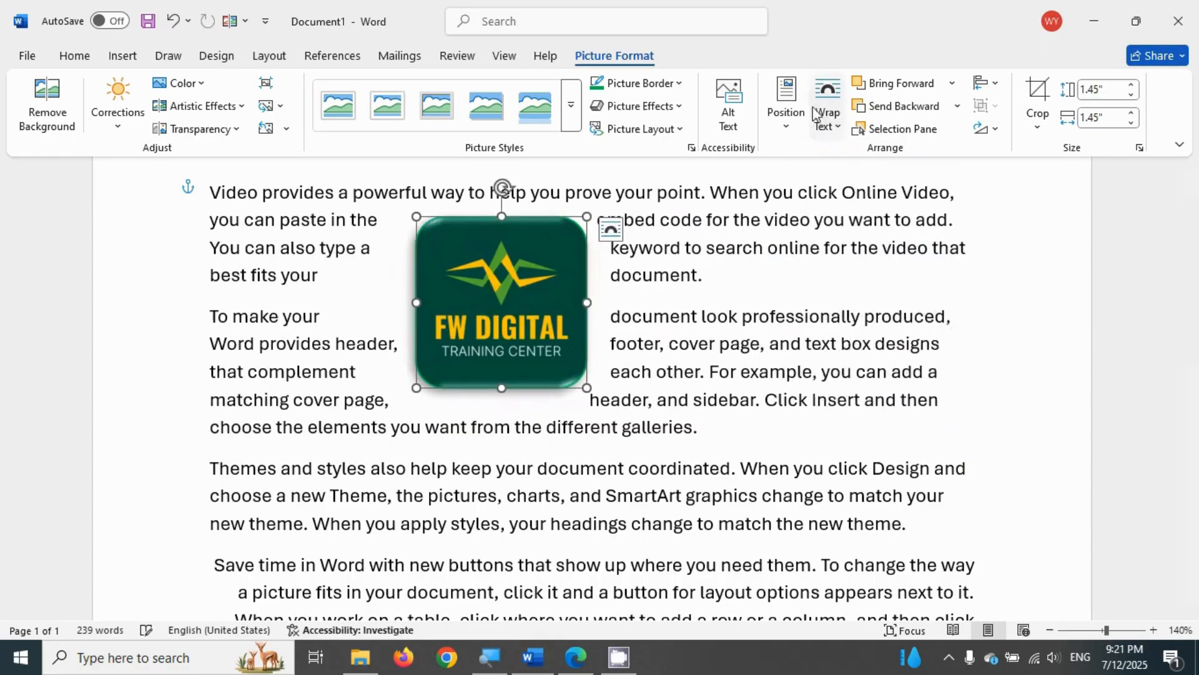
Step: Set the logo picture to Move with Text and review its text wrapping settings under More Layout Options without changing them
left_click(823, 115)
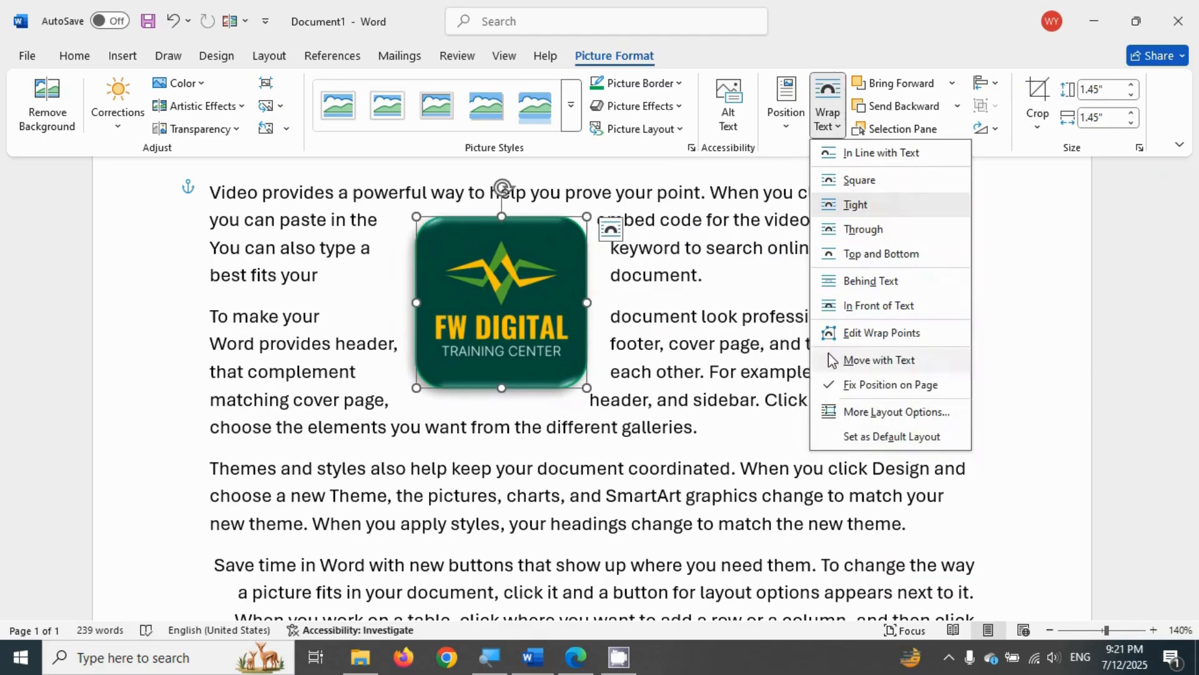
left_click(836, 128)
left_click(836, 128)
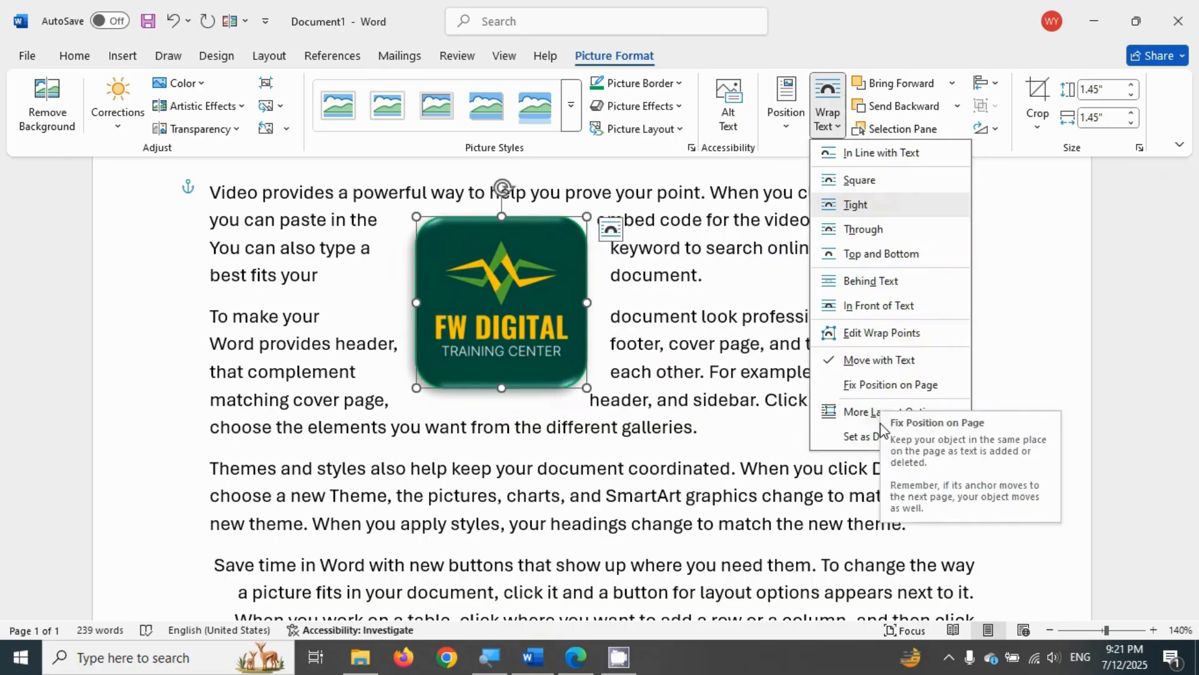
left_click(874, 412)
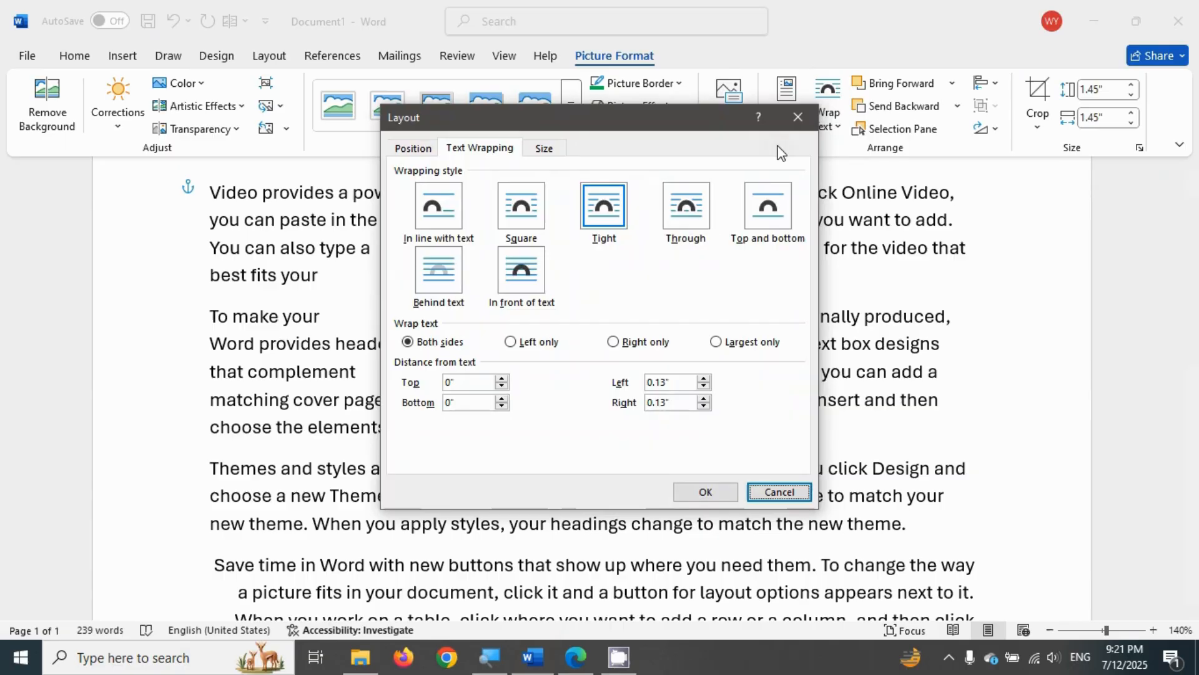
left_click(798, 117)
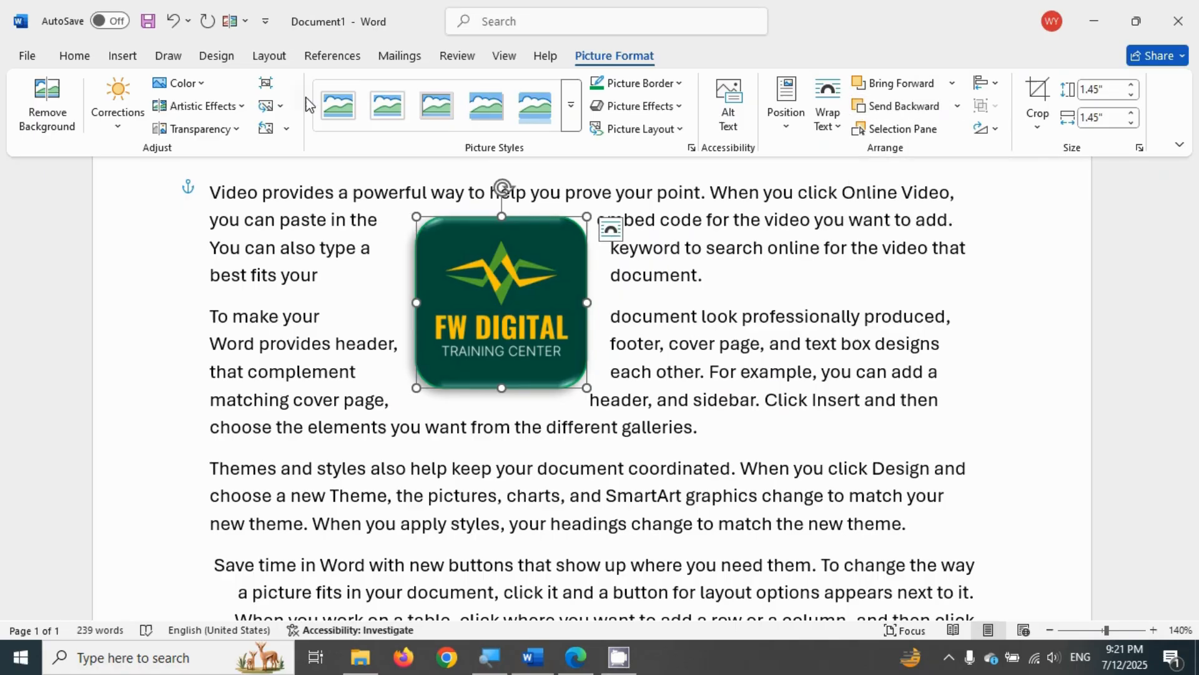
Step: Move the logo picture down into the "Themes and styles" paragraph and check the object list in the Selection Pane
left_click_drag(503, 323, 578, 463)
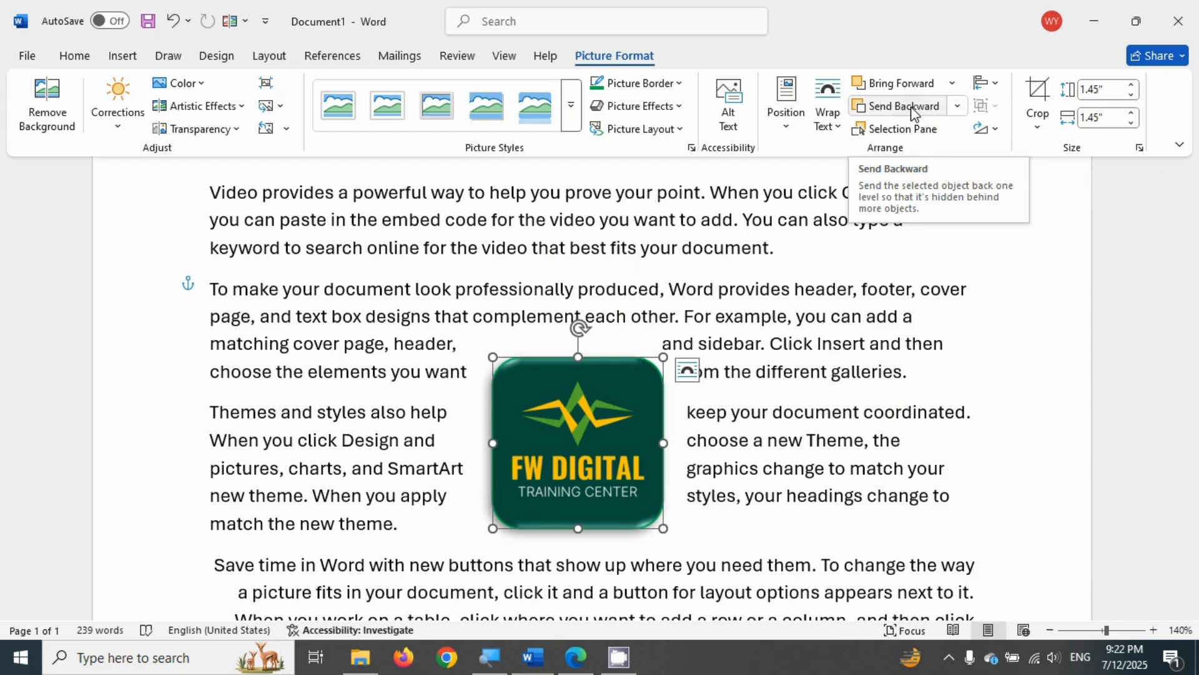
left_click(921, 131)
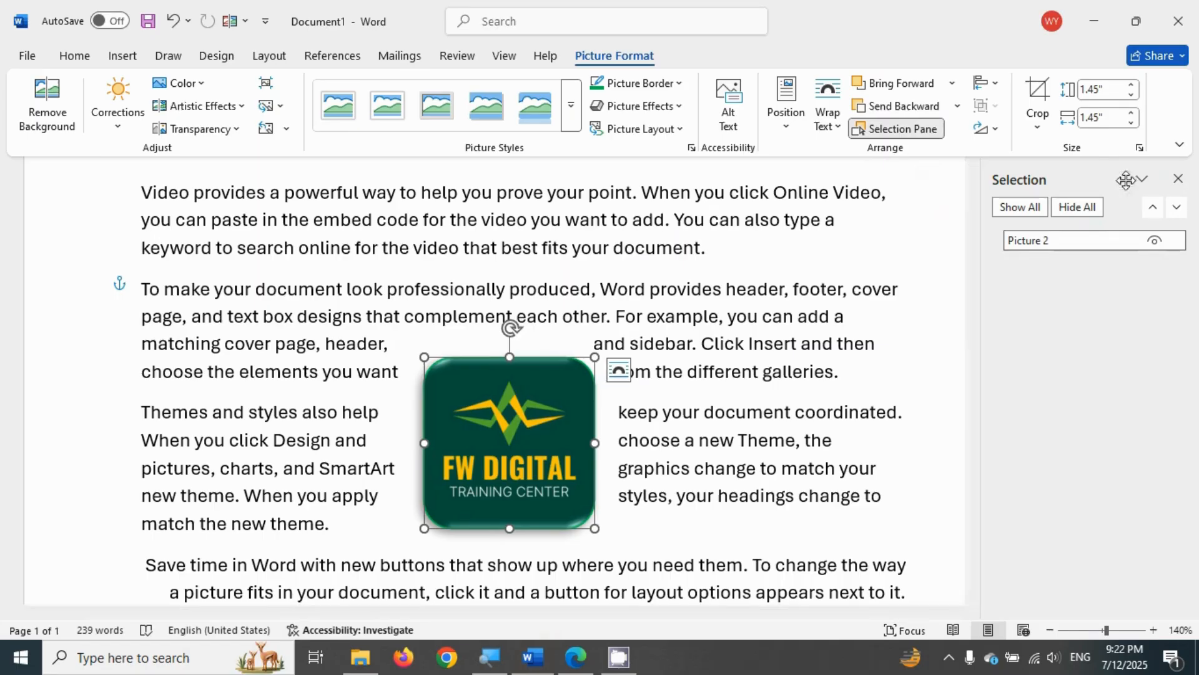
left_click(1178, 179)
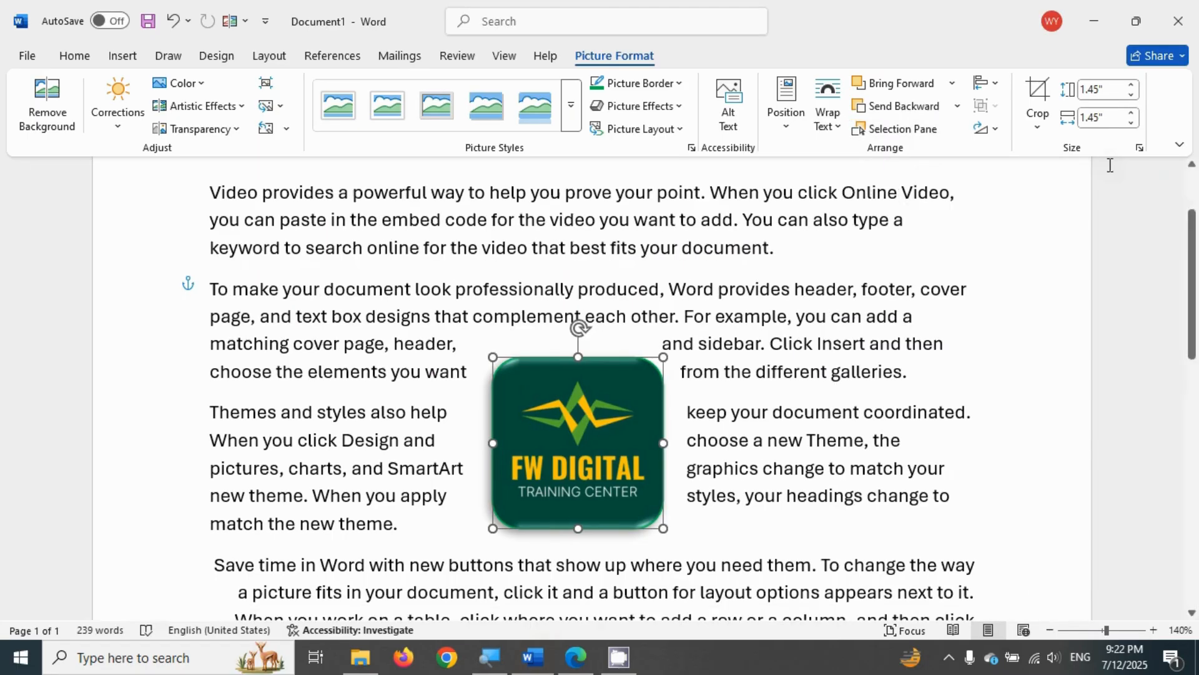
Step: Apply Align Left to the logo picture, followed by Distribute Horizontally relative to the margins, and deselect it
left_click(995, 87)
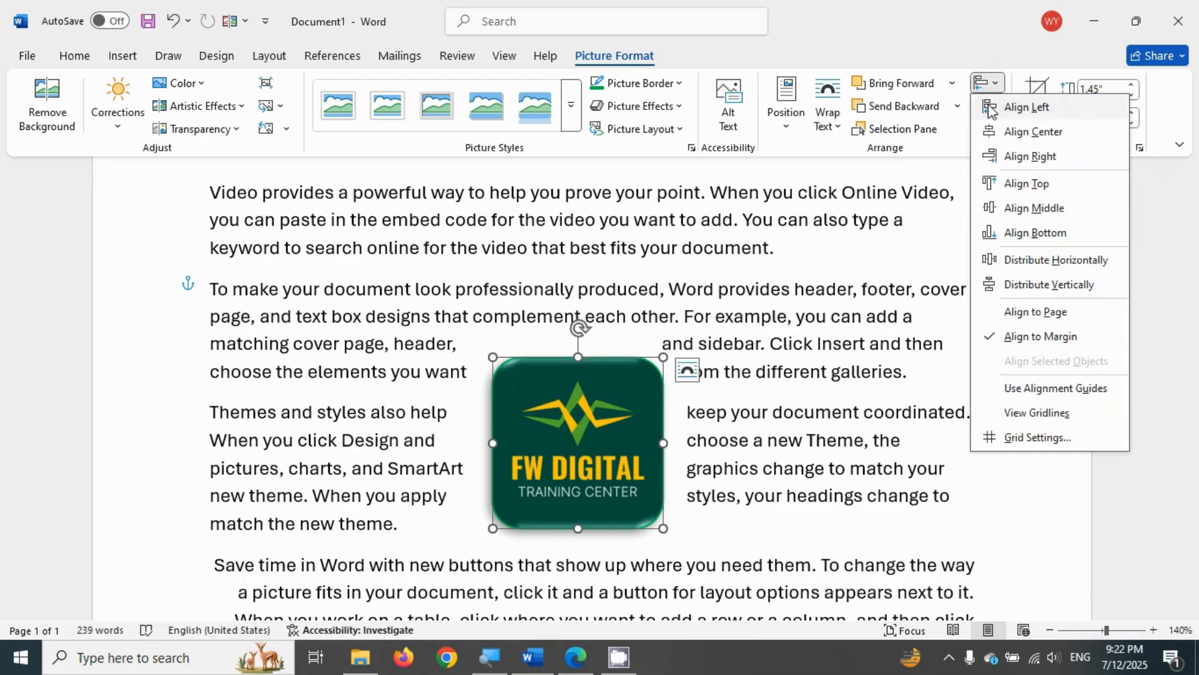
left_click(993, 113)
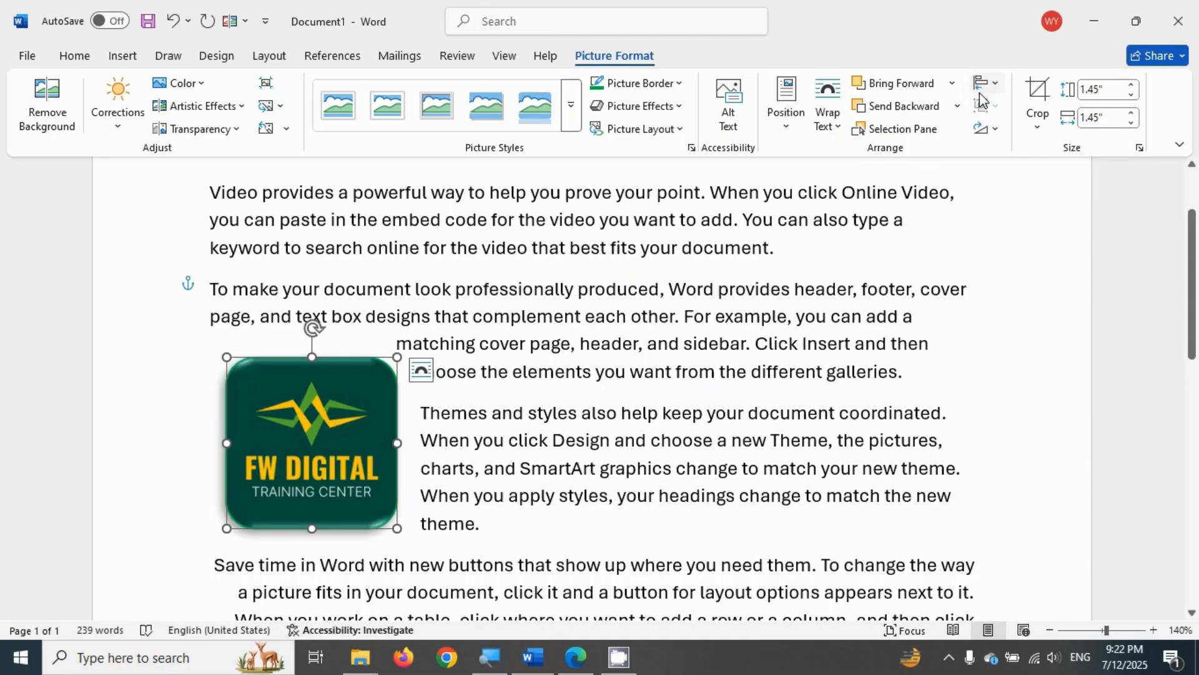
left_click(985, 84)
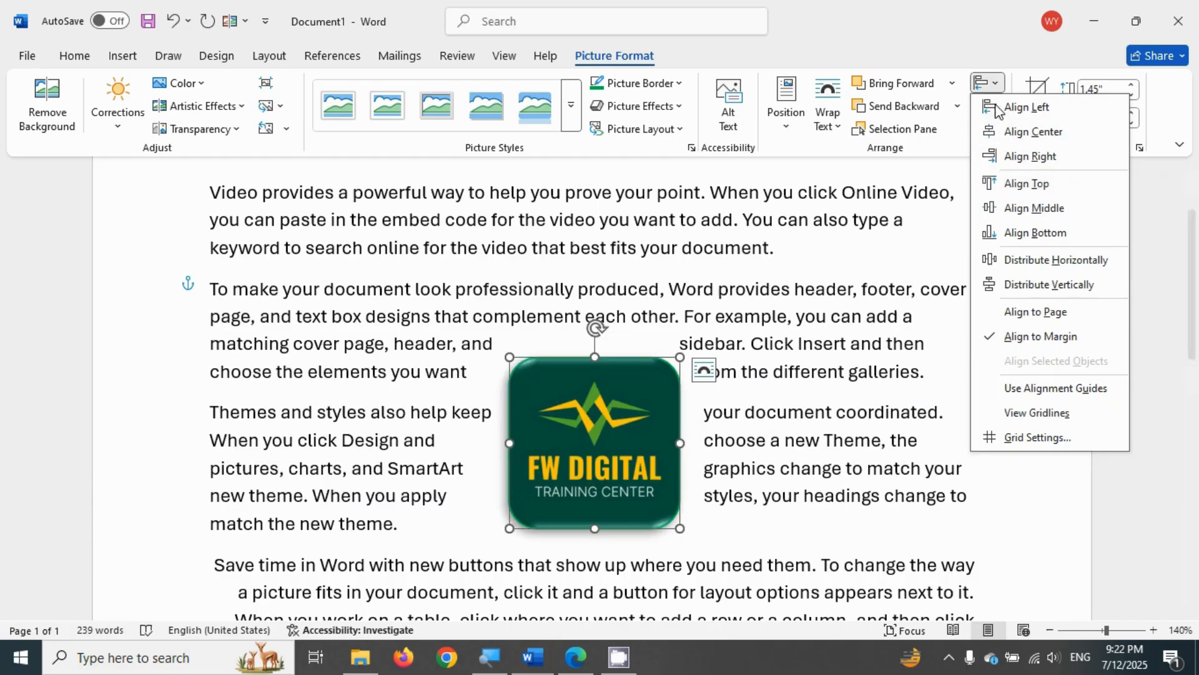
left_click(1020, 261)
left_click(841, 339)
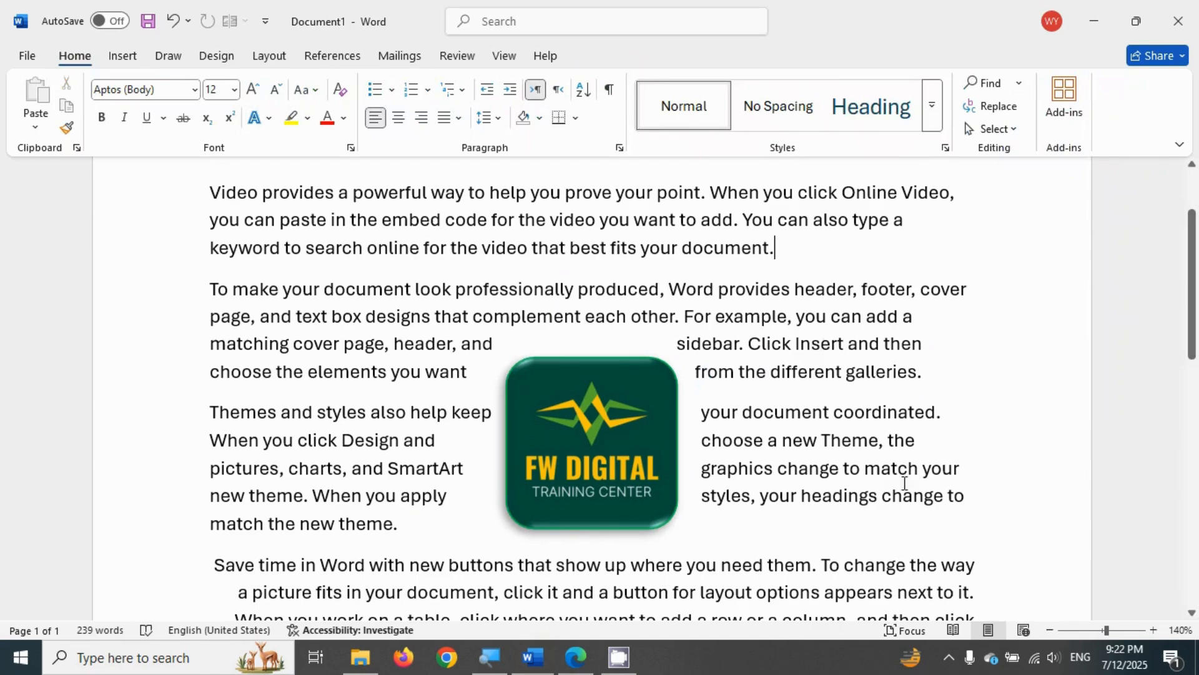
scroll(743, 480, "up", 2)
scroll(743, 479, "down", 1)
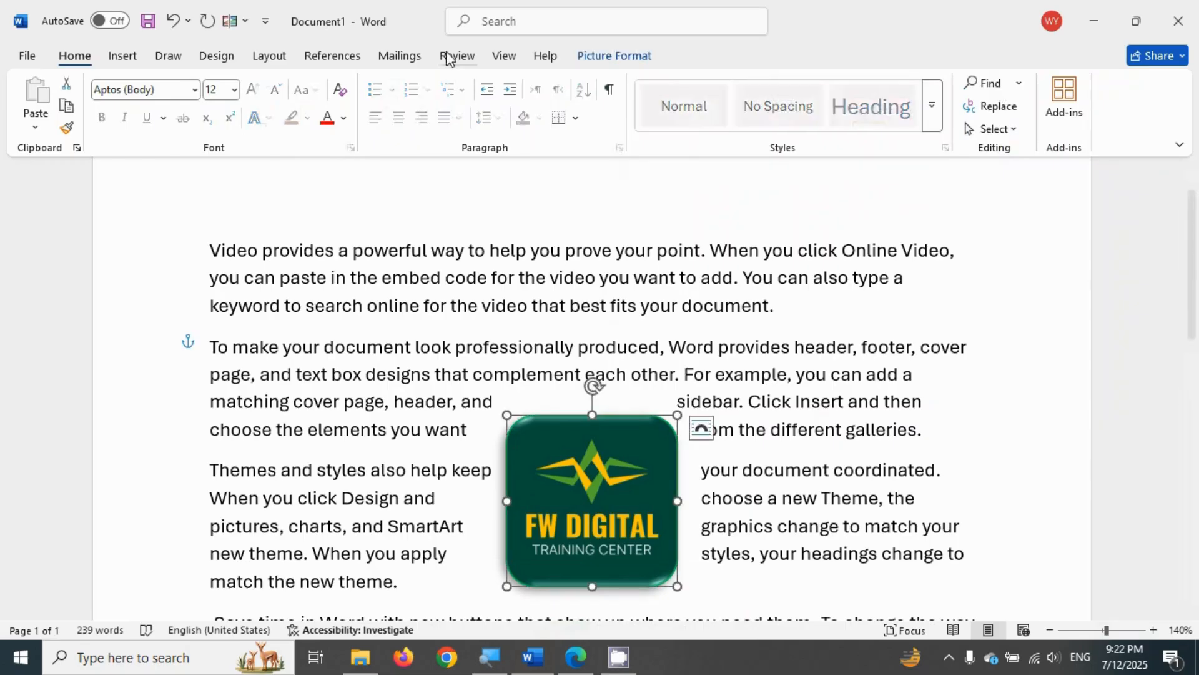
Step: Preview the rotate and flip options, including Flip Horizontal, on the logo picture without applying any
left_click(614, 55)
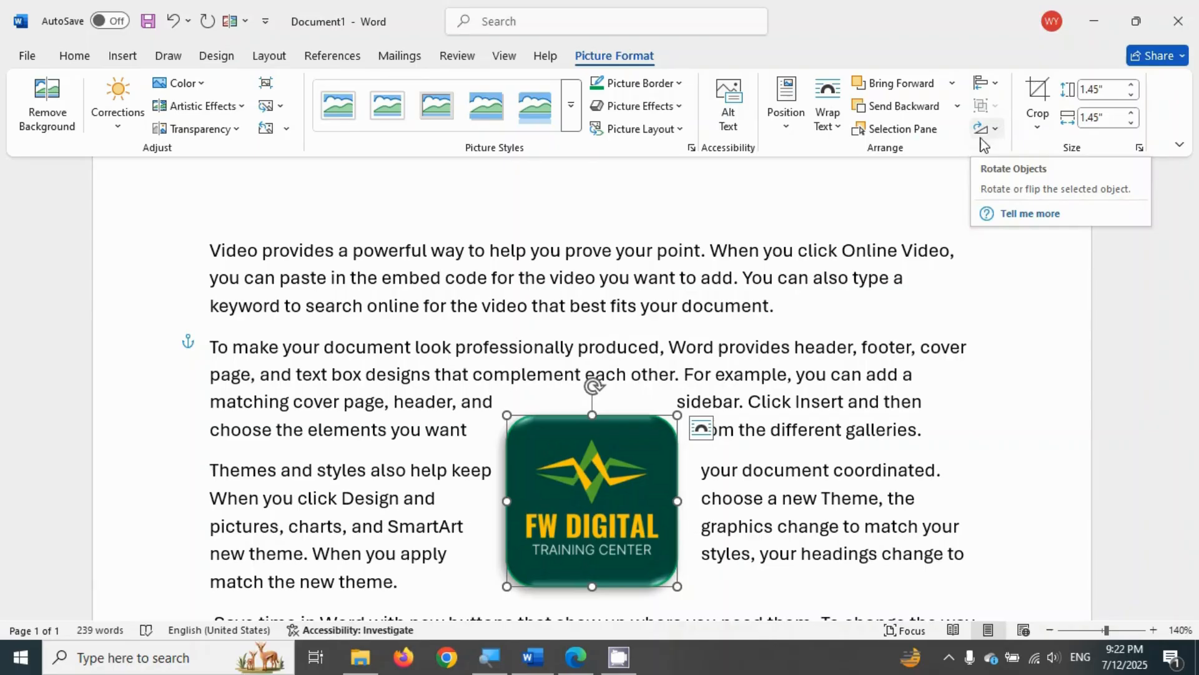
left_click(982, 129)
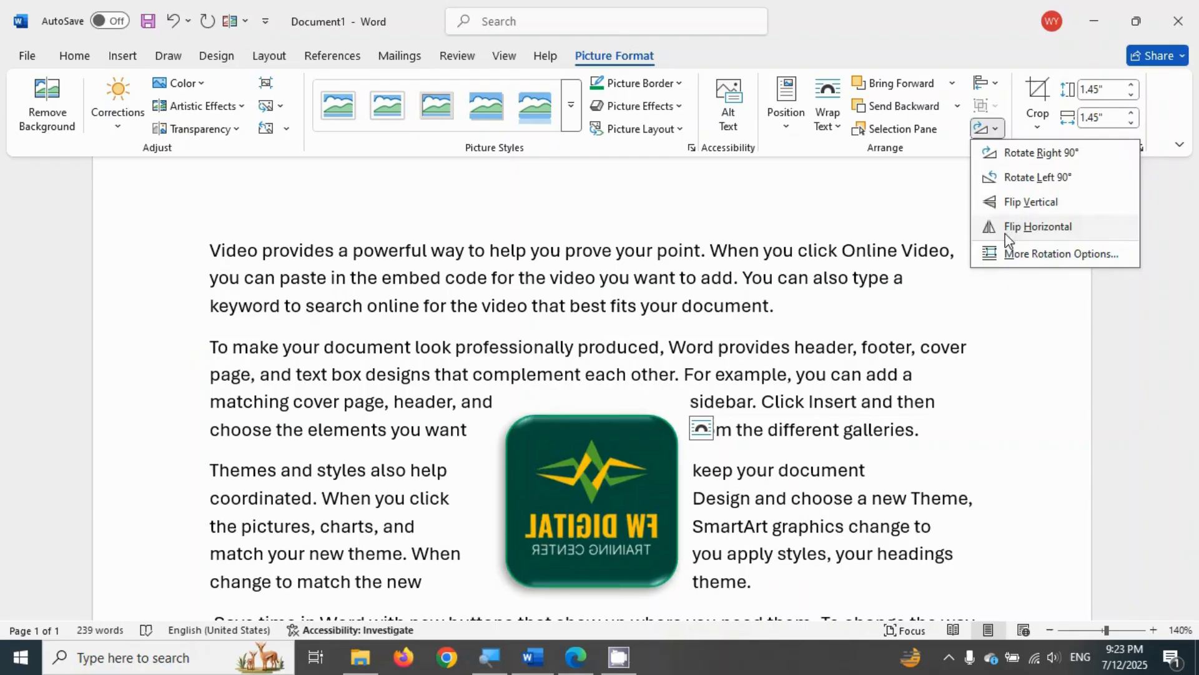
left_click(987, 106)
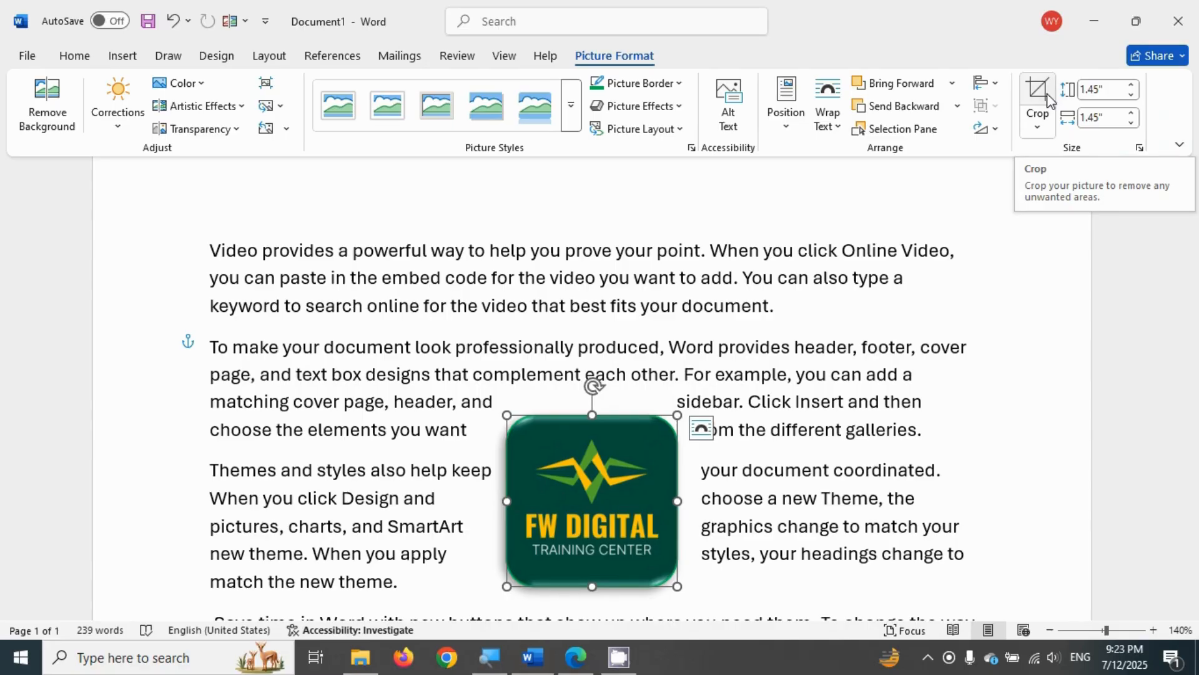
Step: Crop the logo picture inward from its upper-right and lower-left corners to about 1.32" high and 1.19" wide
left_click(1047, 100)
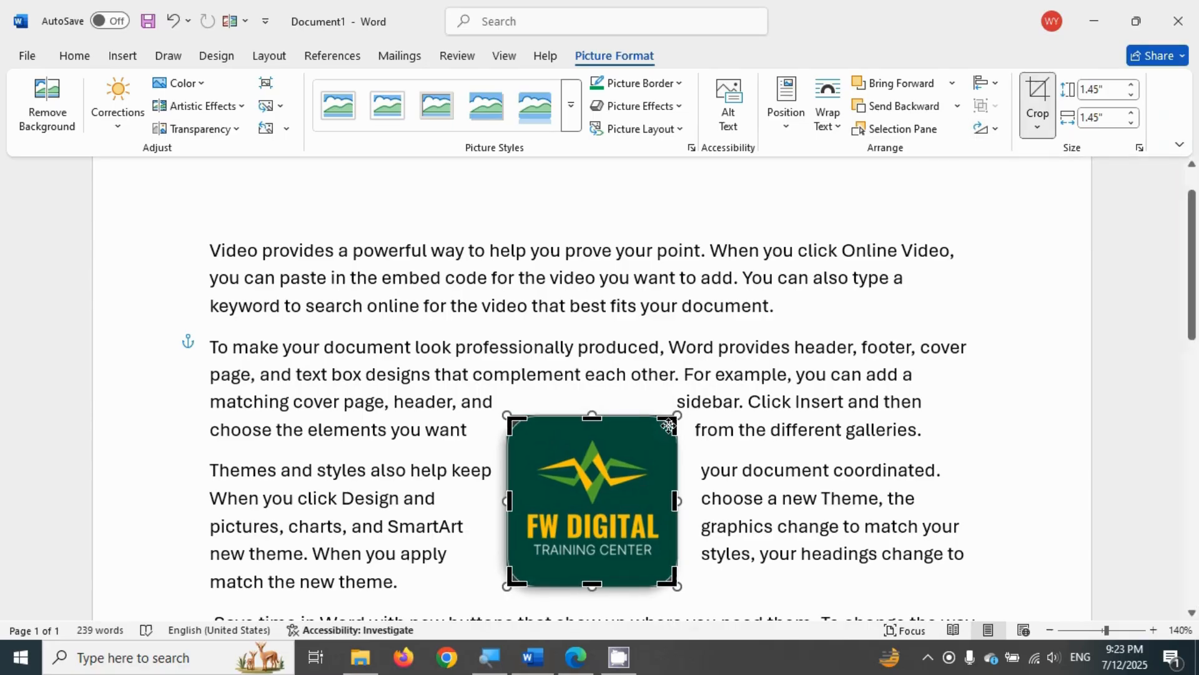
mouse_move(666, 430)
left_mouse_down()
mouse_move(637, 488)
mouse_move(668, 435)
mouse_move(657, 437)
left_mouse_up()
left_click_drag(506, 579, 527, 582)
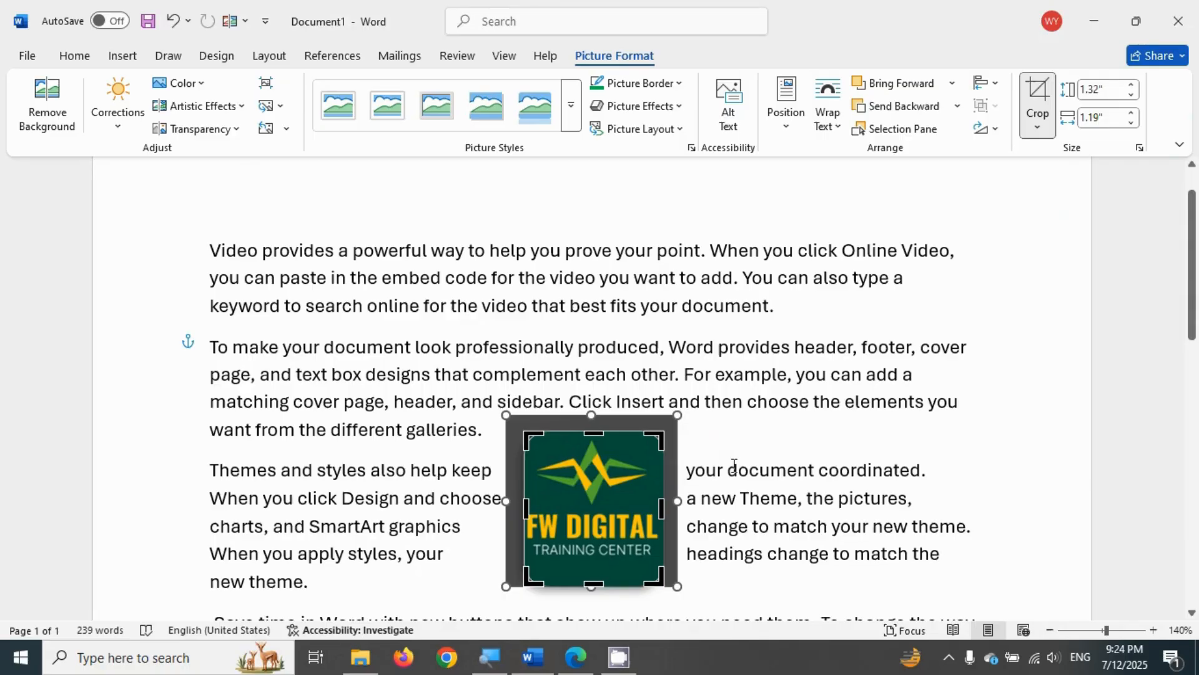
left_click(734, 466)
left_click(616, 482)
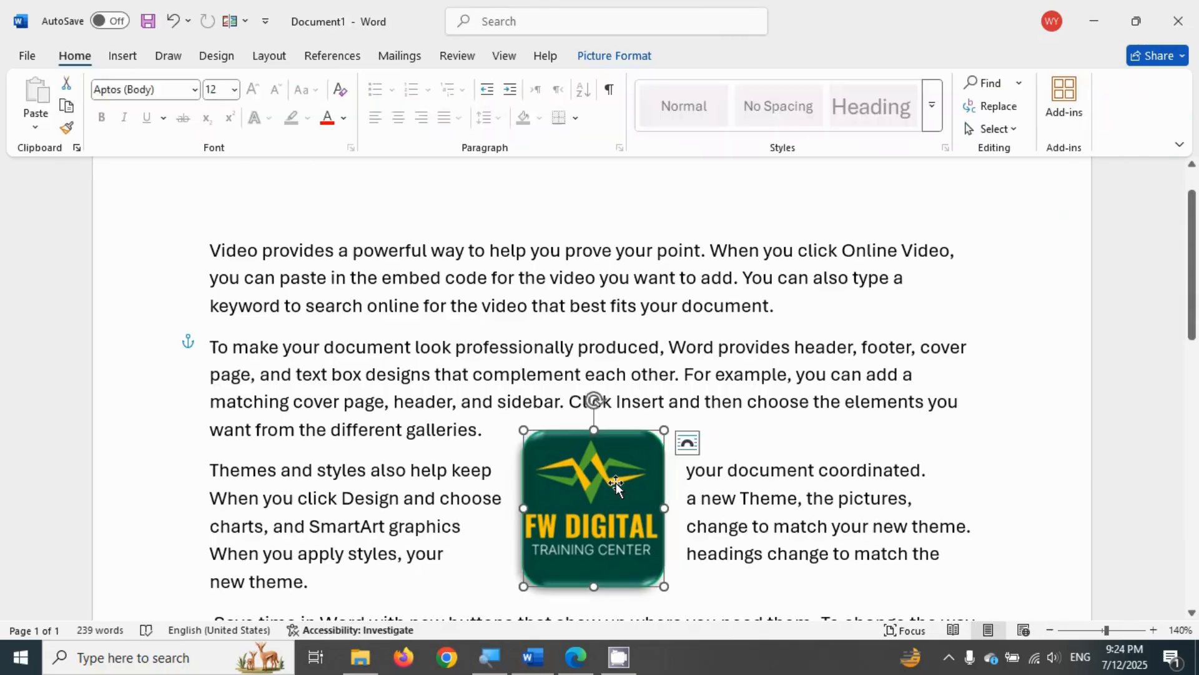
Step: Compress only the logo picture at the default resolution, deleting its cropped areas, and restart Crop to check the removal
left_click(614, 56)
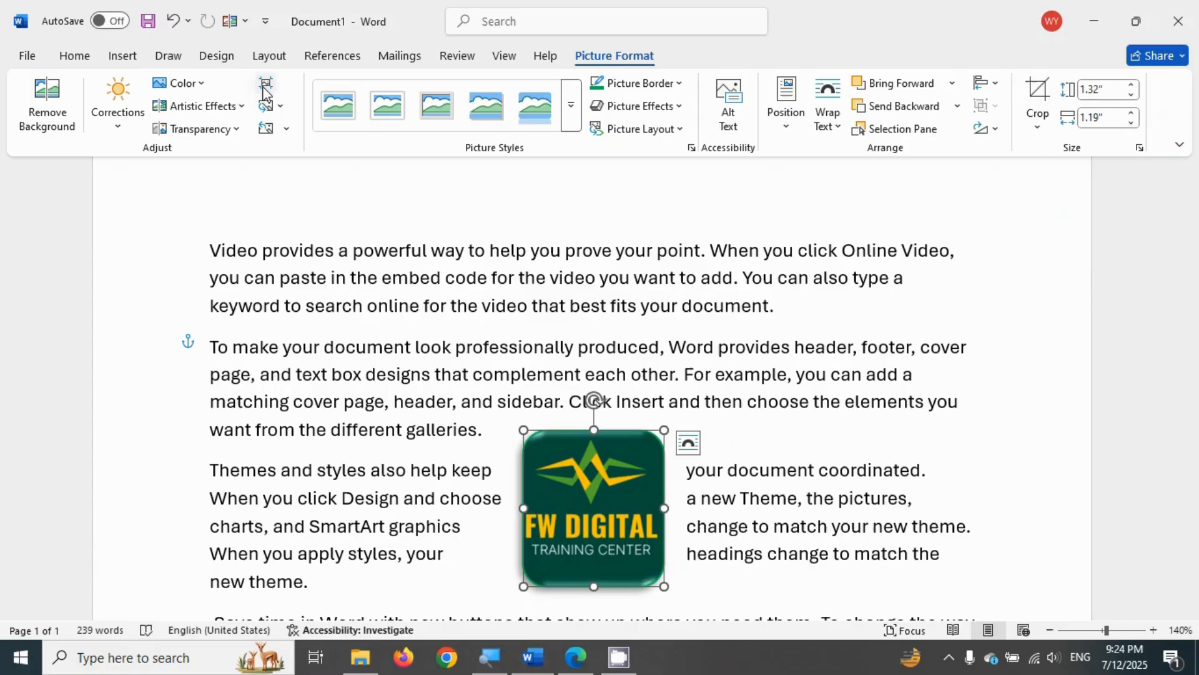
left_click(266, 87)
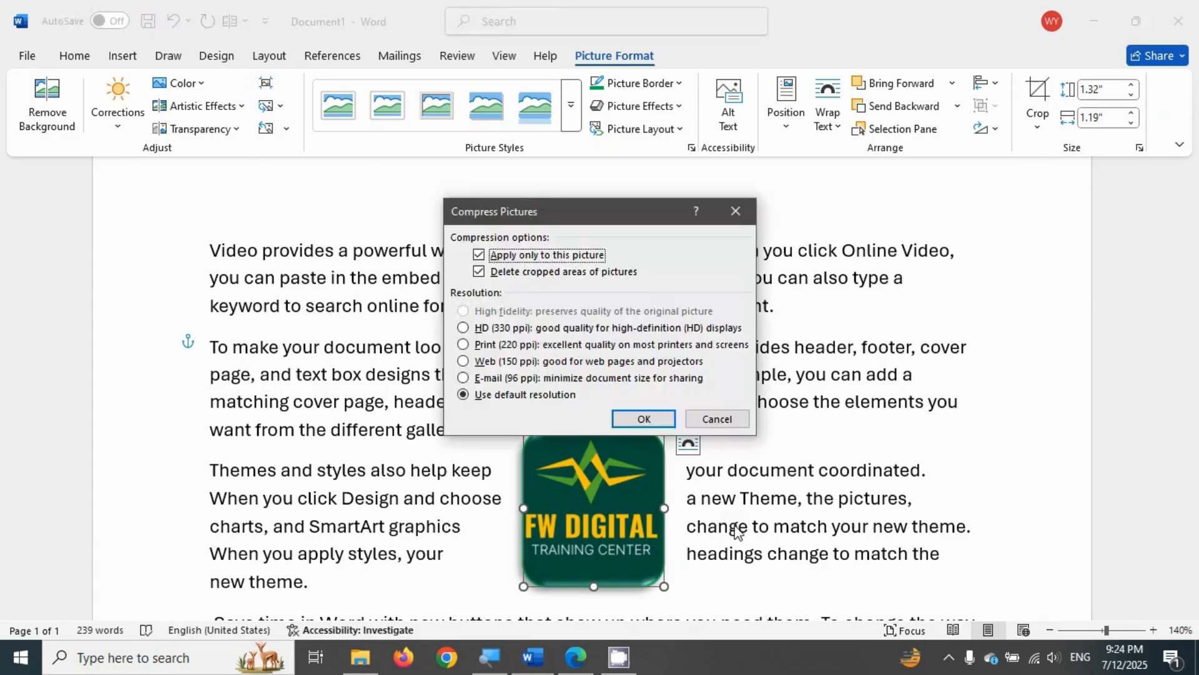
left_click(652, 417)
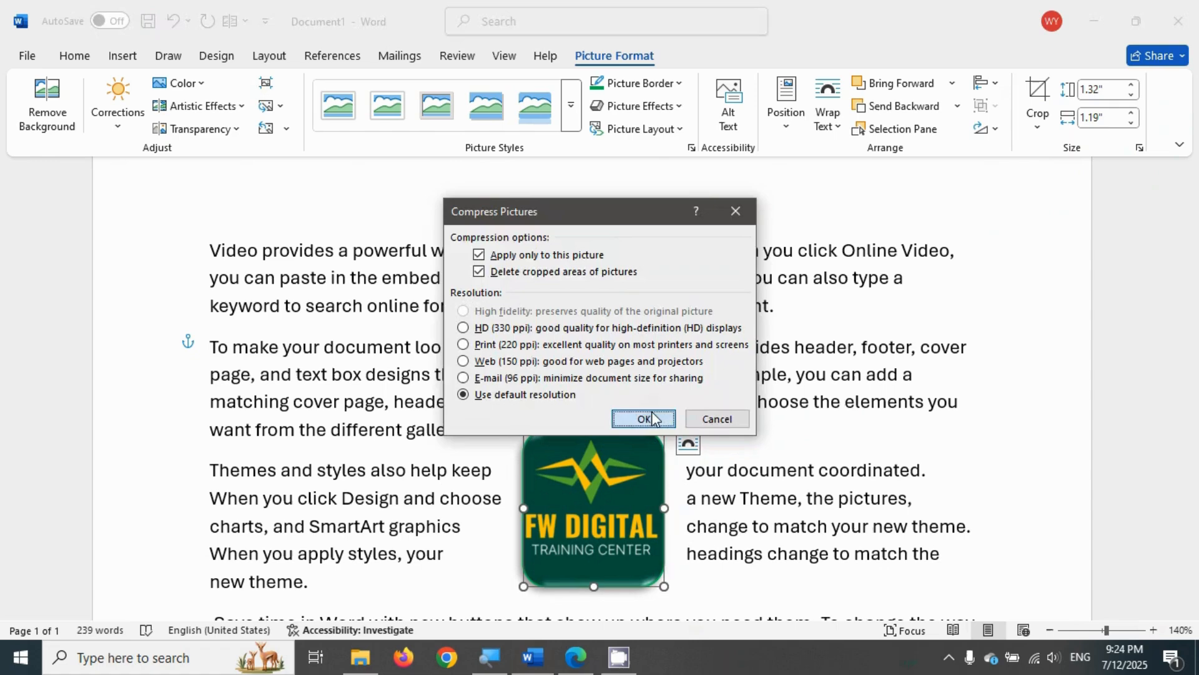
left_click(653, 417)
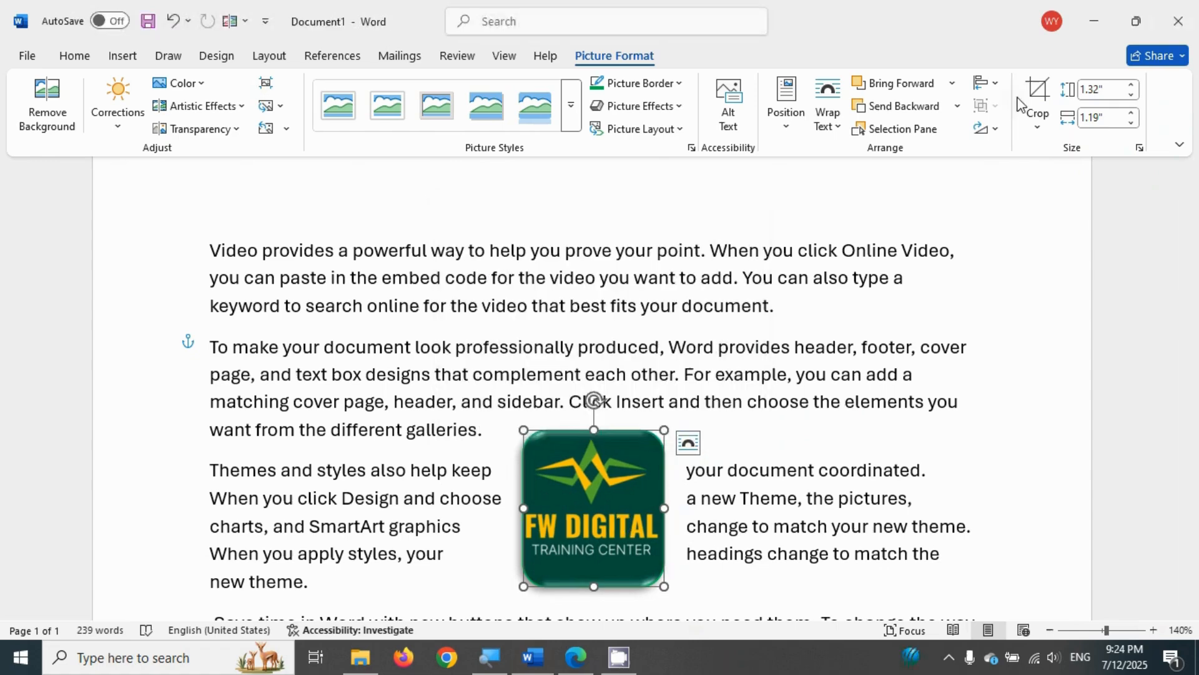
left_click(1036, 100)
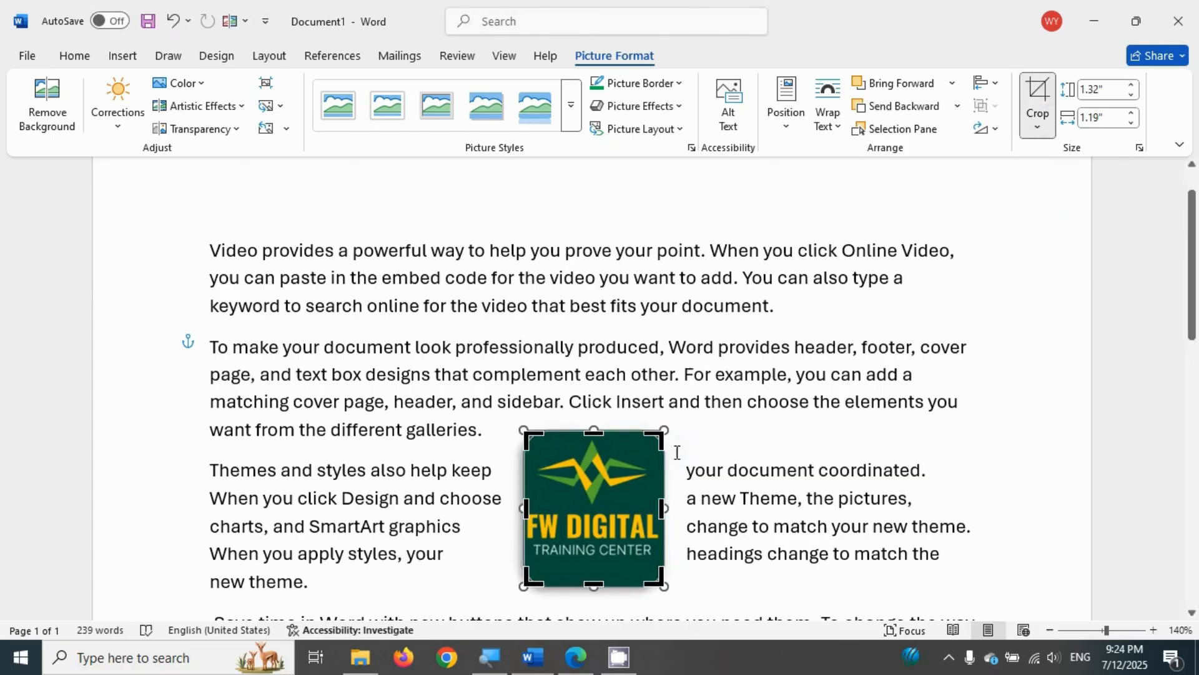
Step: Leave cropping, enlarge and shrink the logo picture through its height and width values, ending at 1" high and 0.9" wide, and deselect it
left_click(686, 450)
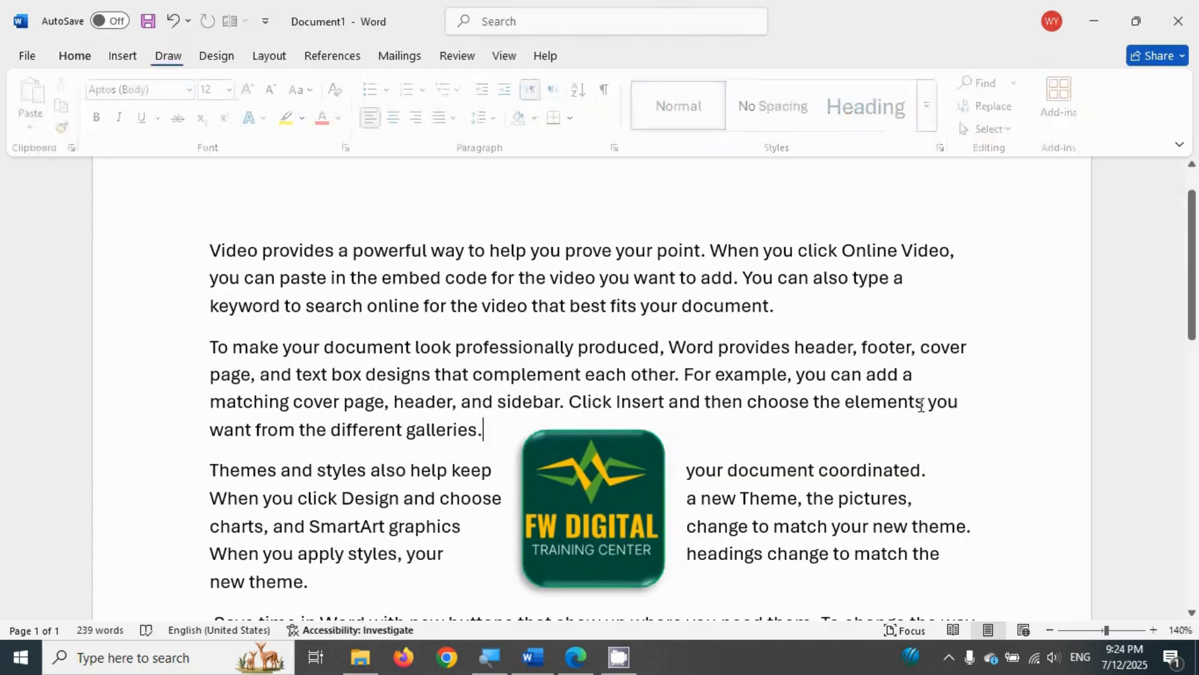
left_click(612, 456)
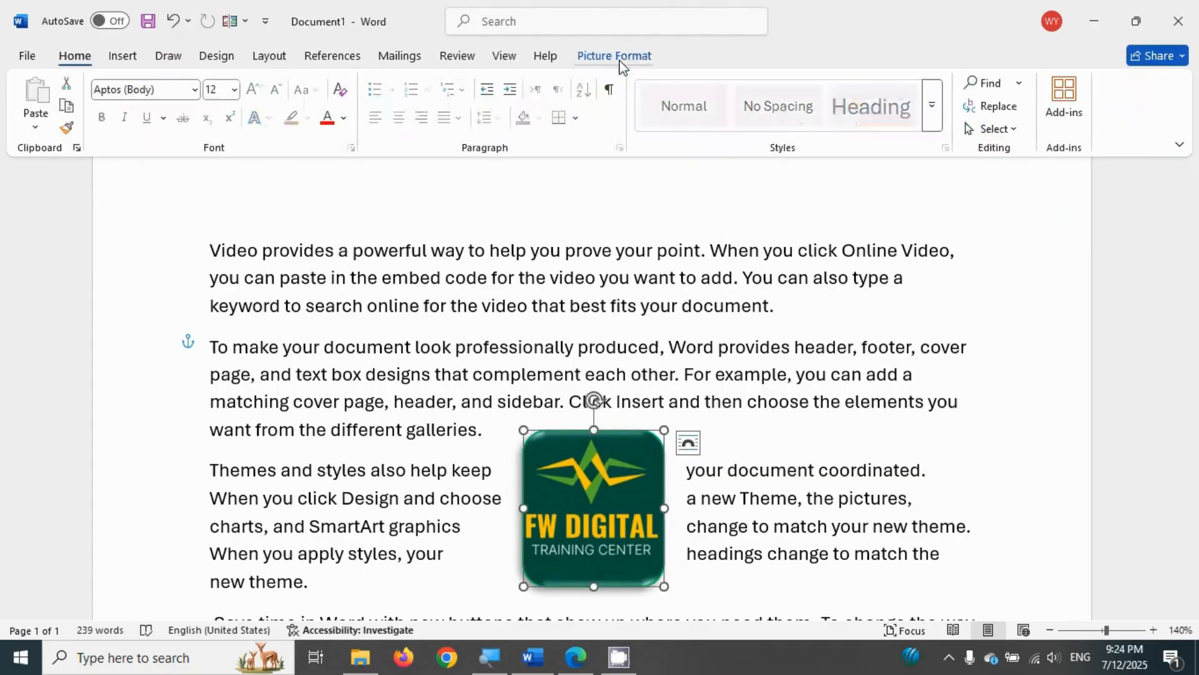
left_click(618, 58)
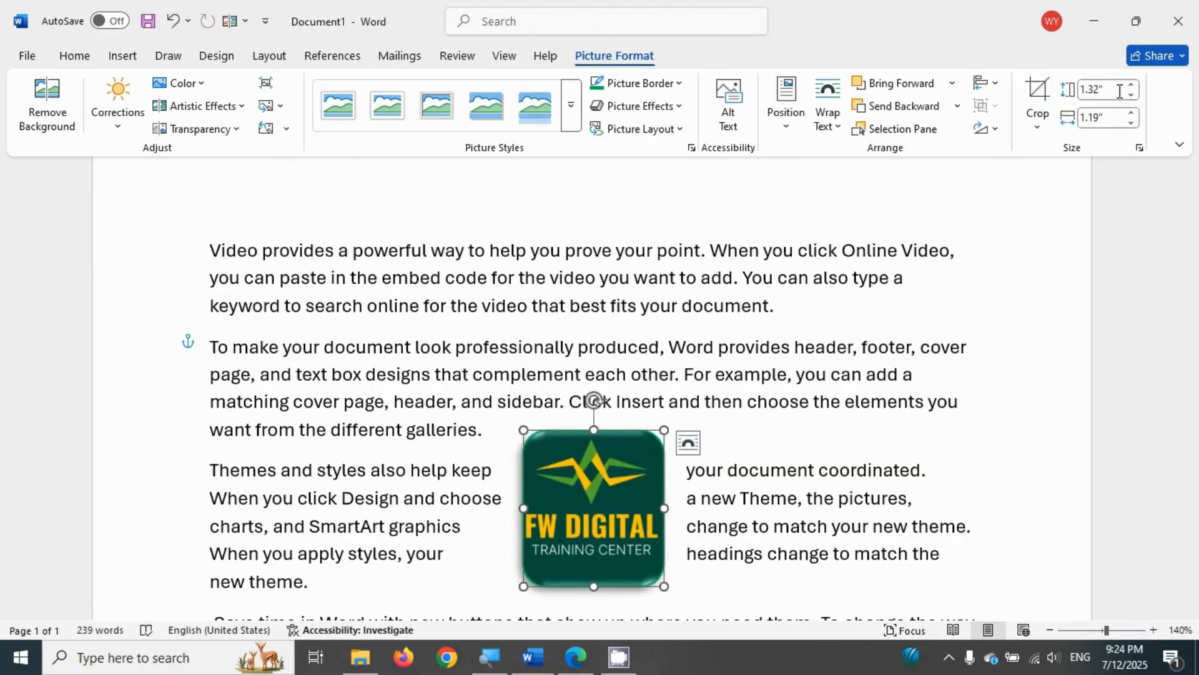
left_click(1132, 87)
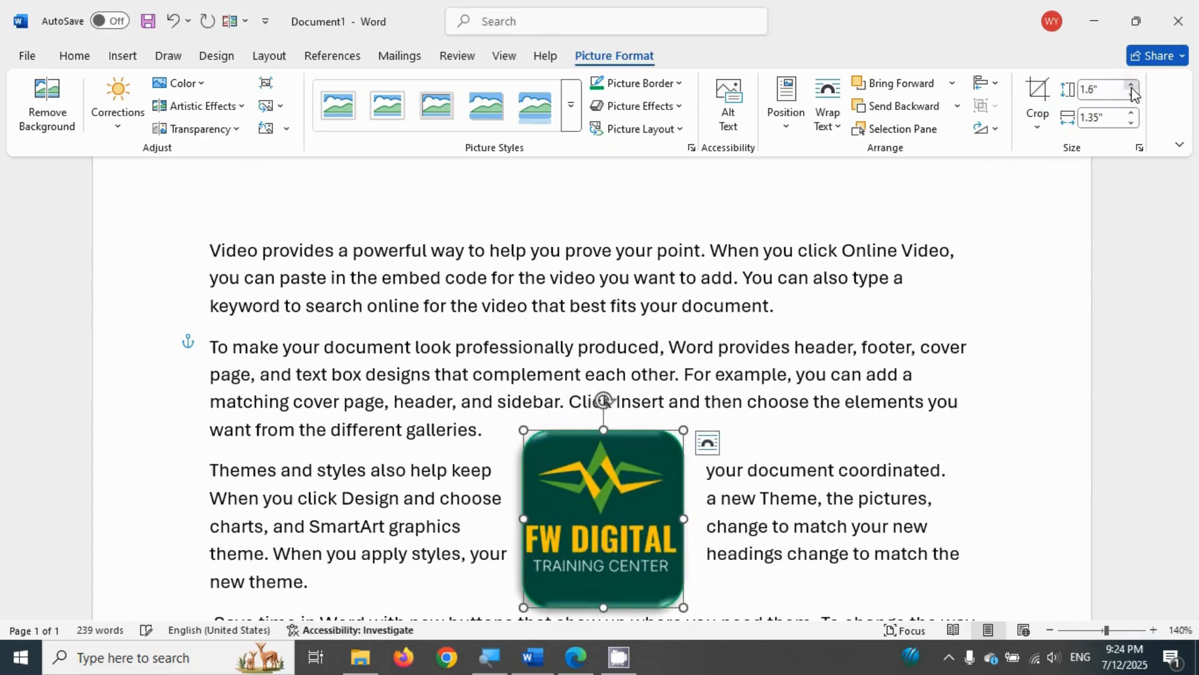
left_click(1132, 87)
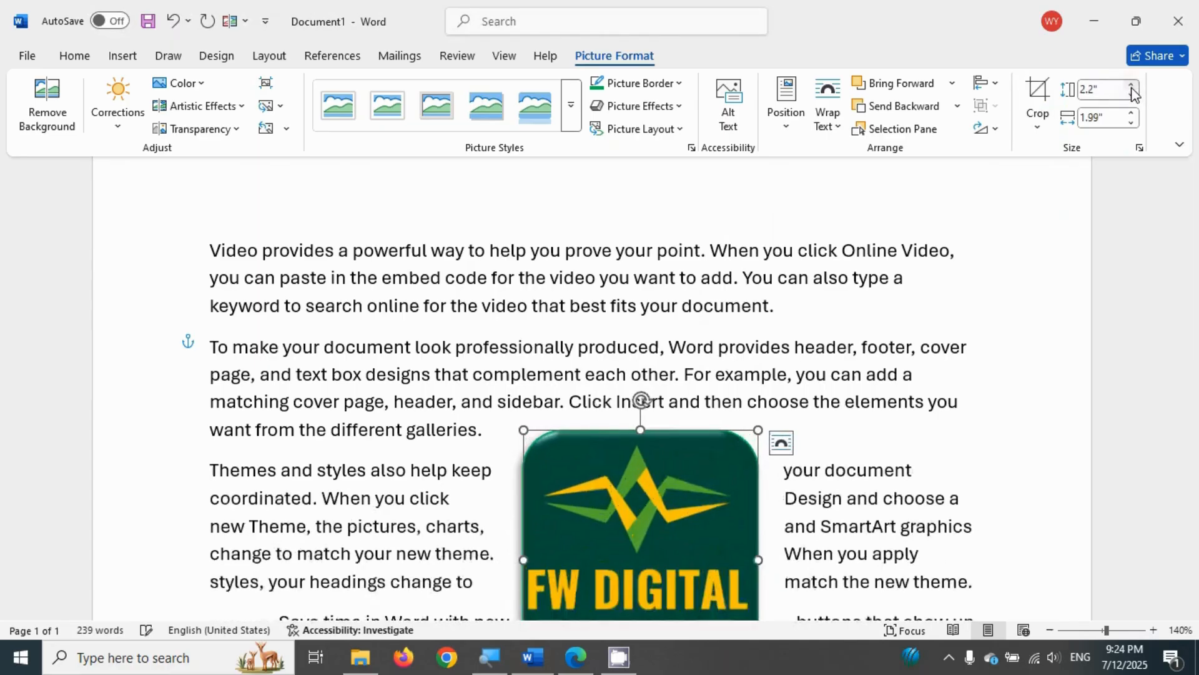
left_click(1132, 95)
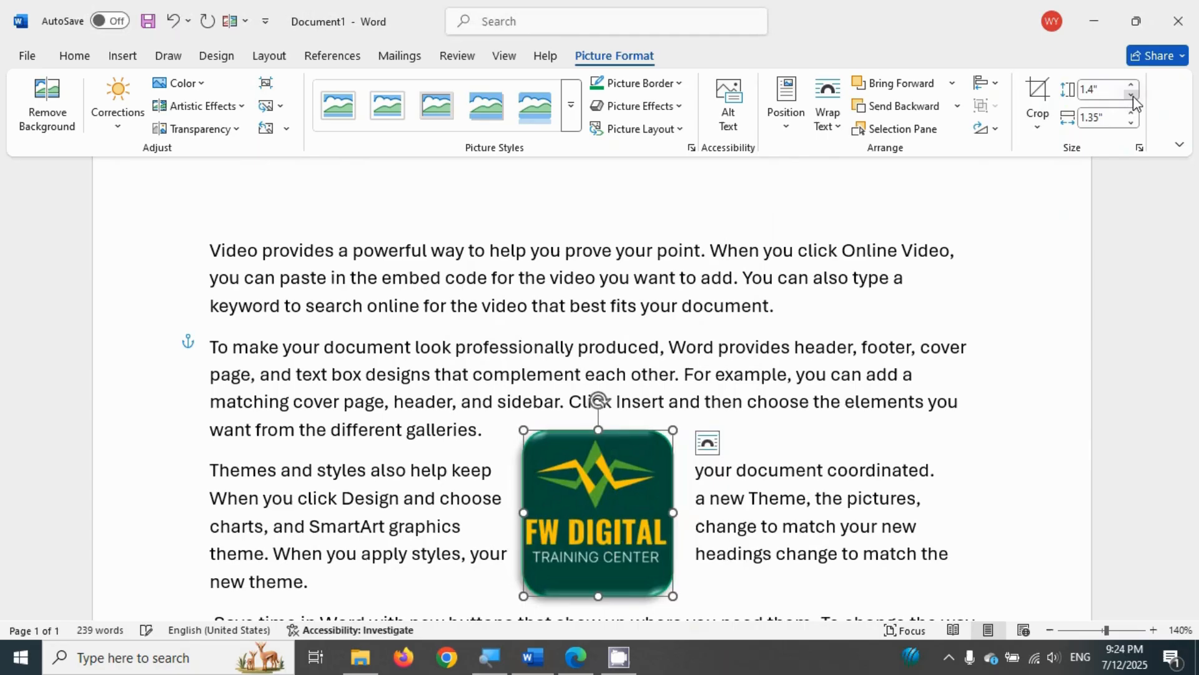
left_click(1131, 114)
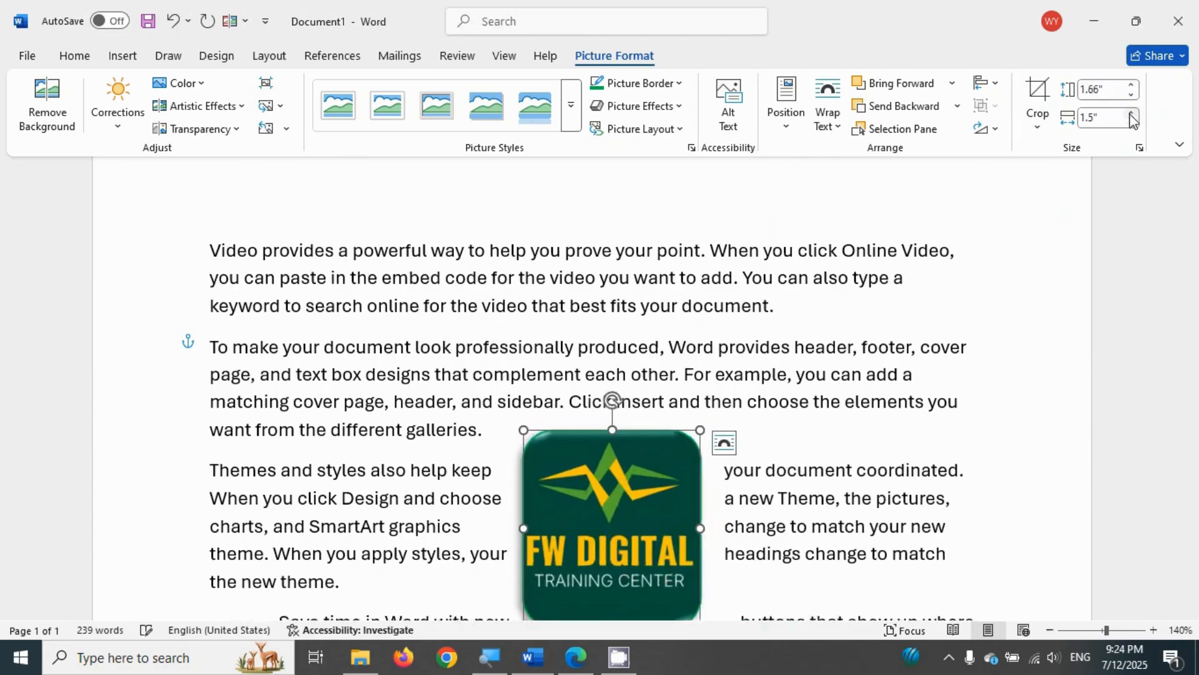
left_click(1132, 115)
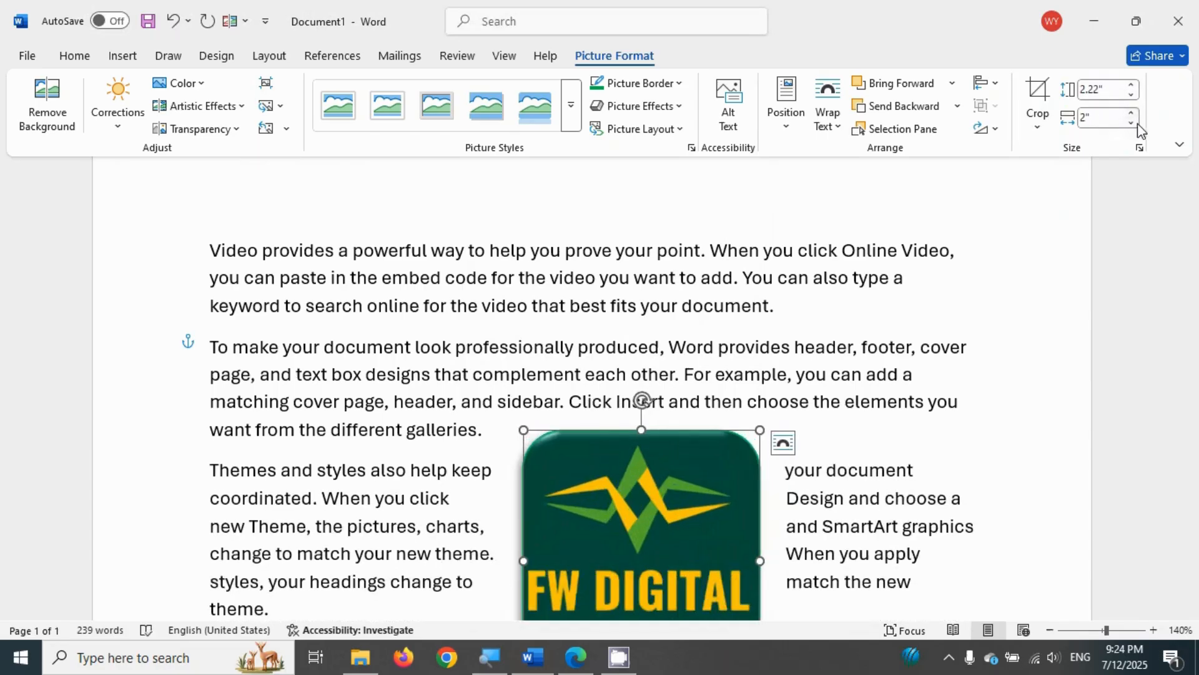
left_click(1132, 123)
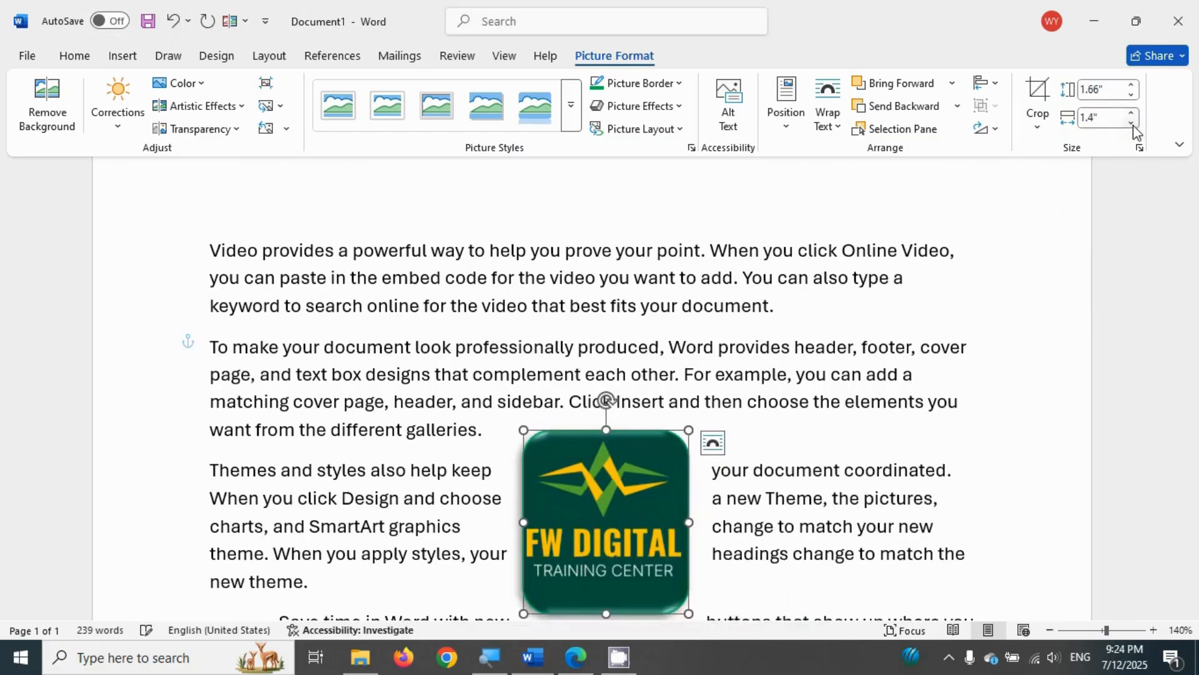
left_click(1133, 123)
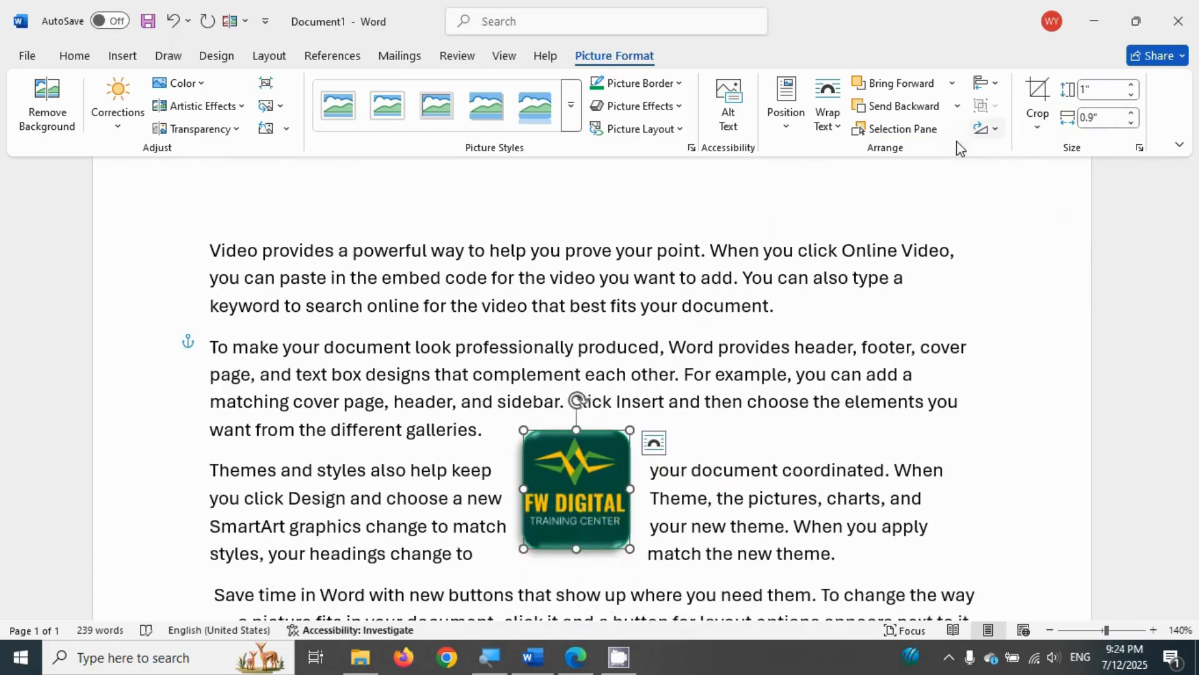
left_click(458, 412)
Step: Draw a smiley face shape about 1.96" high and 2.13" wide over the second and third paragraphs
left_click(125, 56)
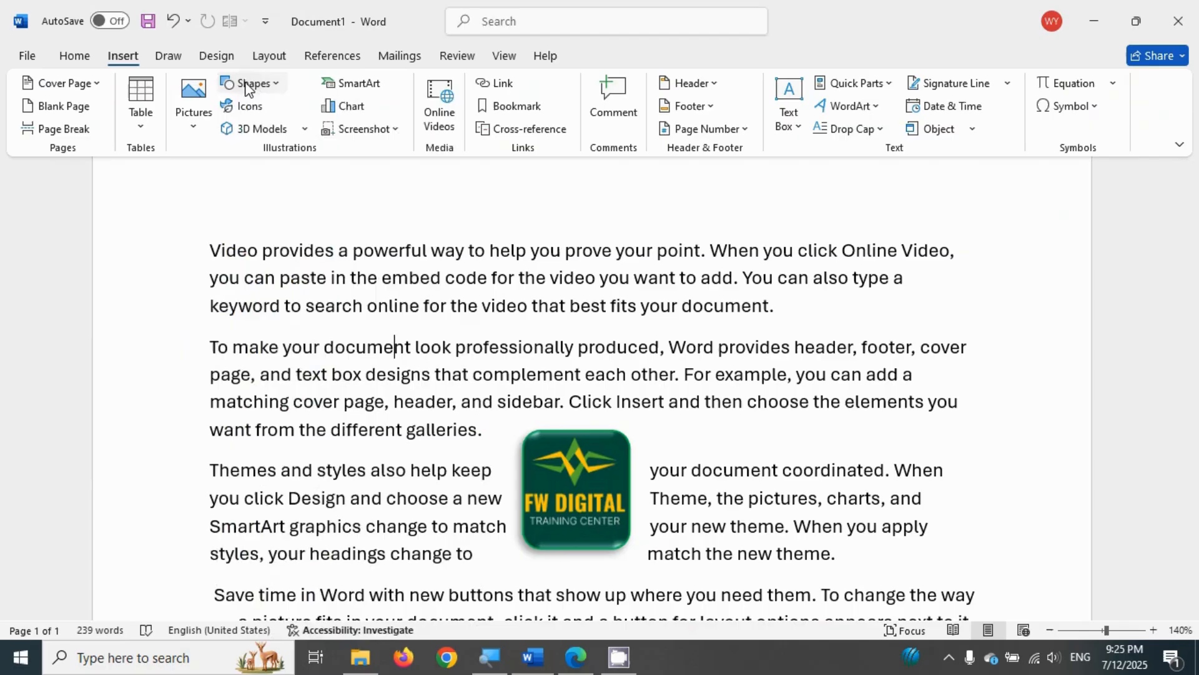
left_click(250, 83)
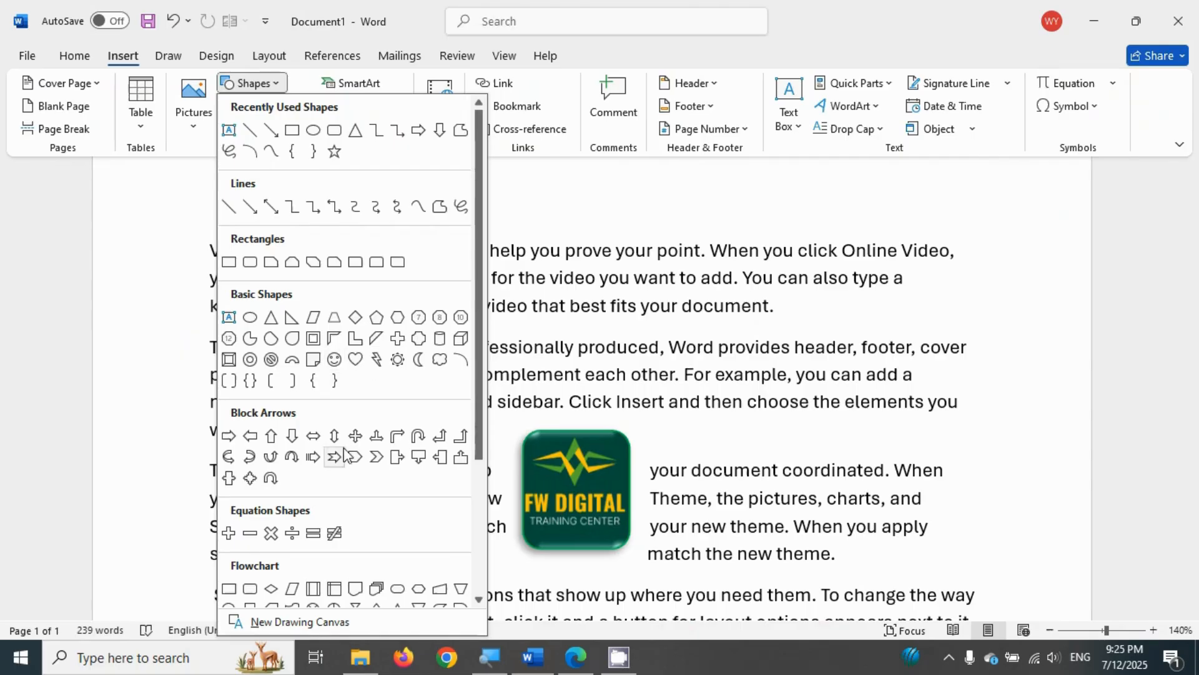
left_click(334, 359)
left_click_drag(389, 346, 569, 536)
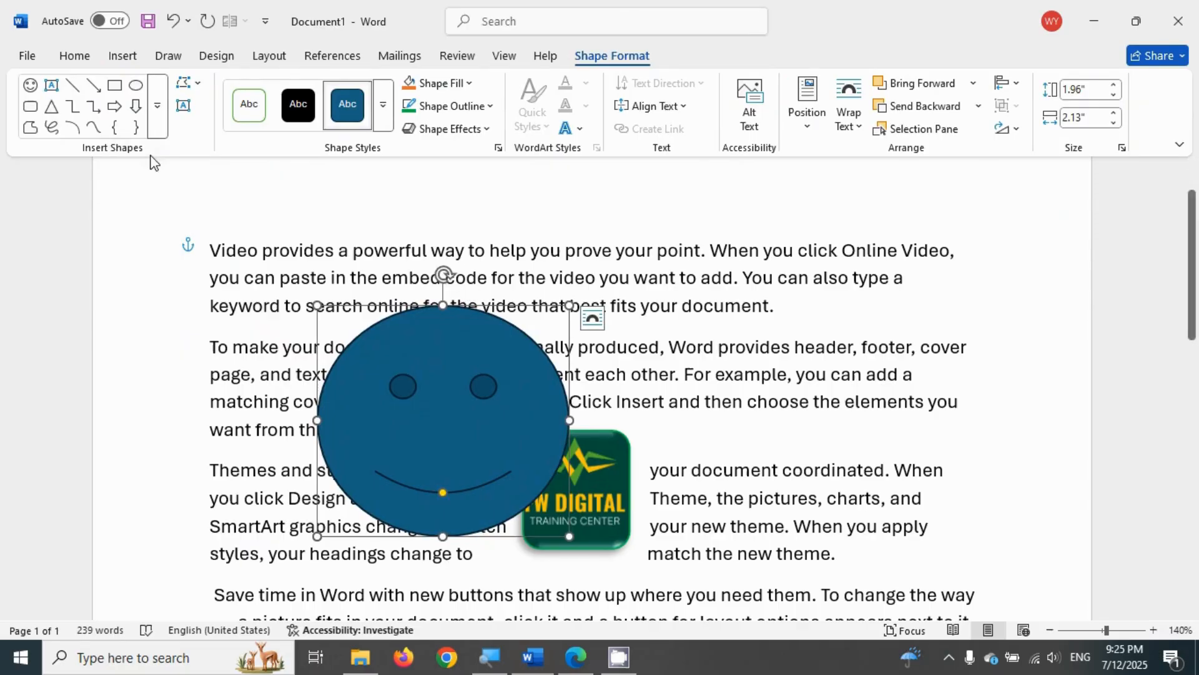
Step: Look through the full gallery of insertable shapes, down to Callouts, without choosing one
left_click(157, 115)
scroll(157, 342, "down", 5)
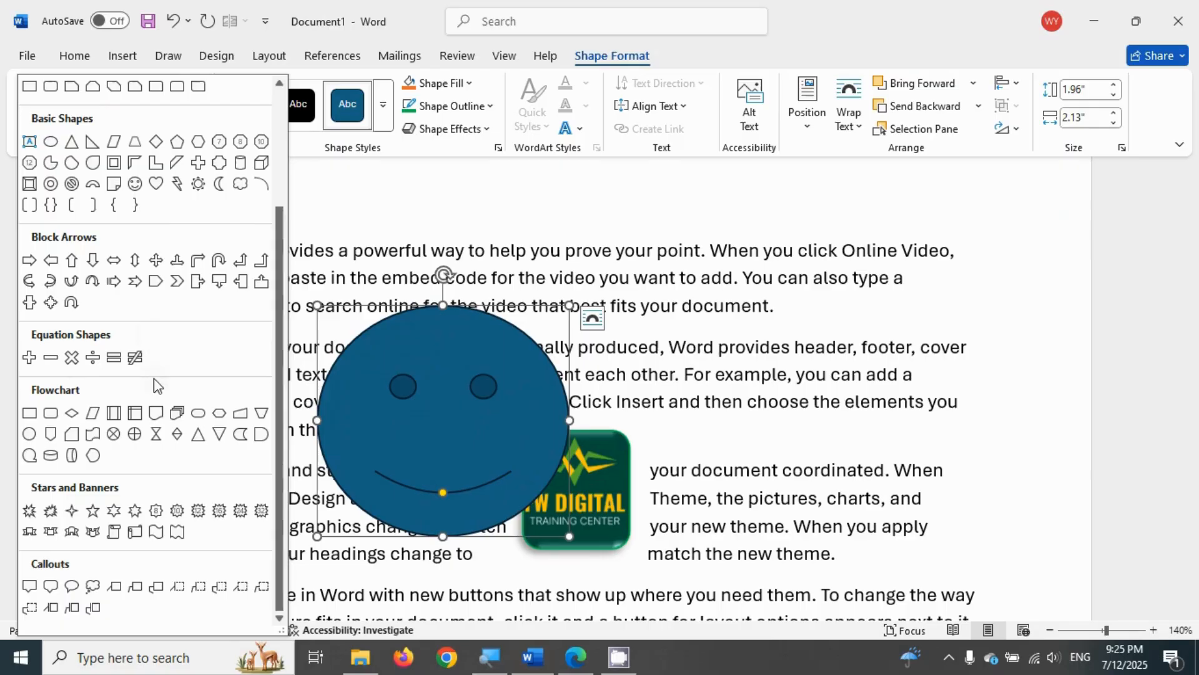
left_click(343, 204)
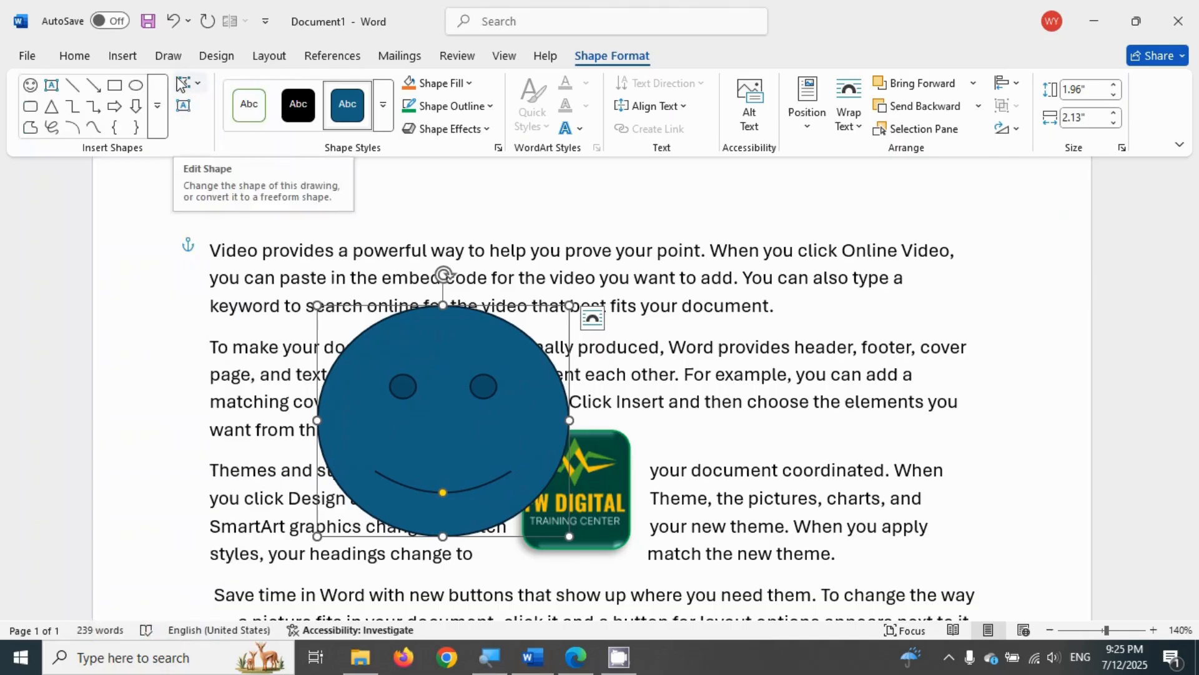
Step: Try editing the smiley face's points by moving the left end of its mouth slightly outward, and undo the edit
left_click(183, 84)
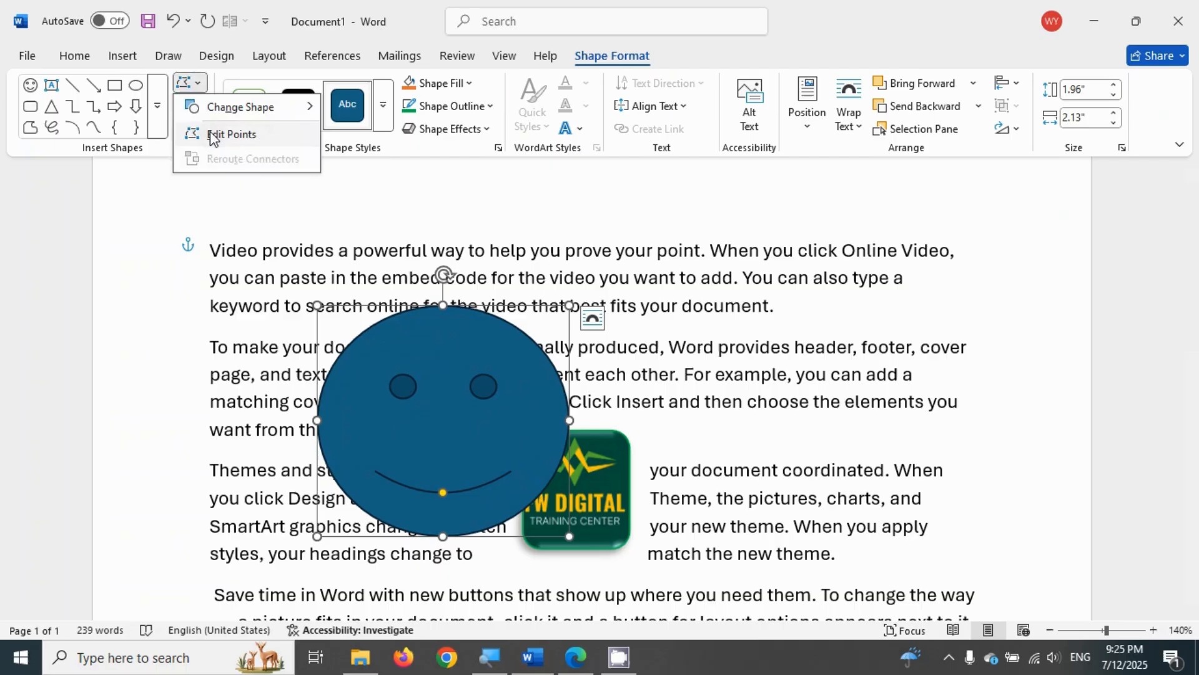
left_click(213, 135)
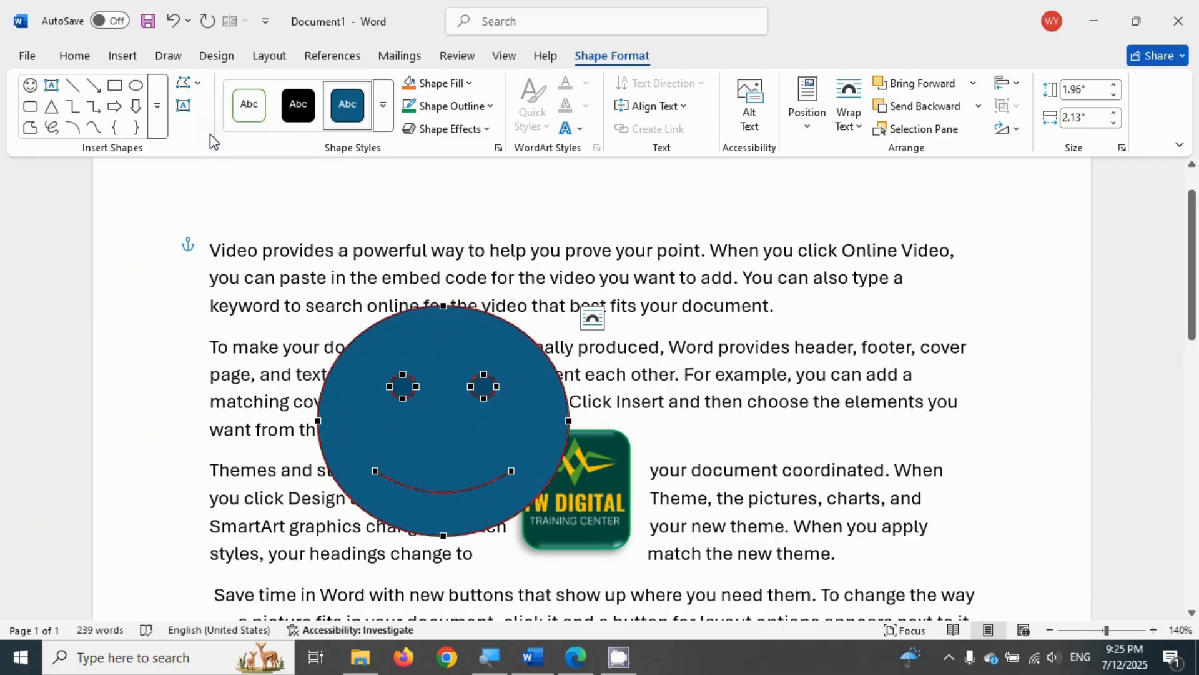
mouse_move(385, 463)
left_mouse_down()
mouse_move(348, 445)
mouse_move(434, 414)
mouse_move(455, 429)
mouse_move(370, 470)
left_mouse_up()
left_click(179, 421)
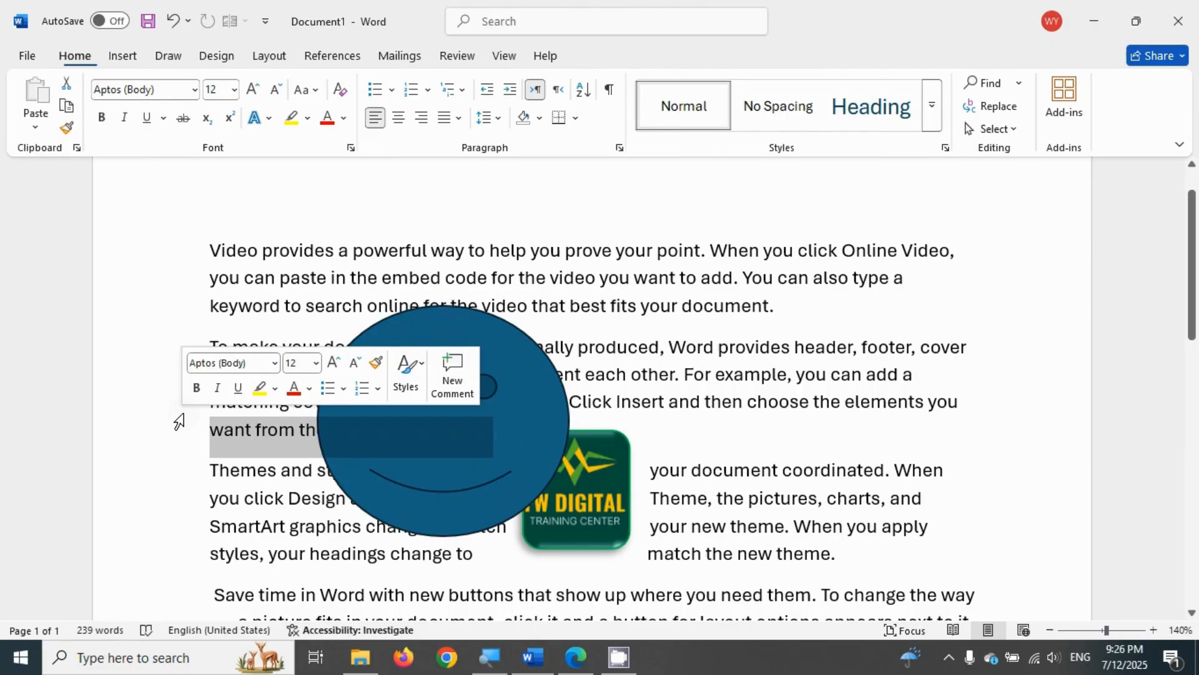
key("ctrl+z")
key("ctrl+z")
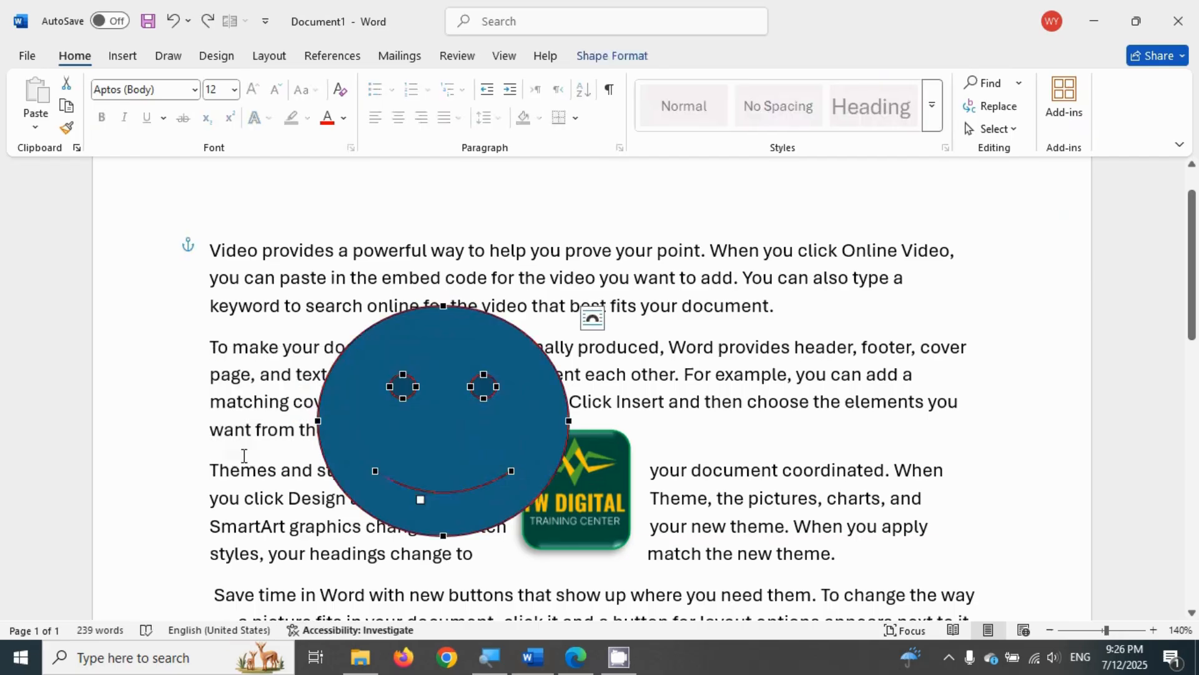
left_click(244, 455)
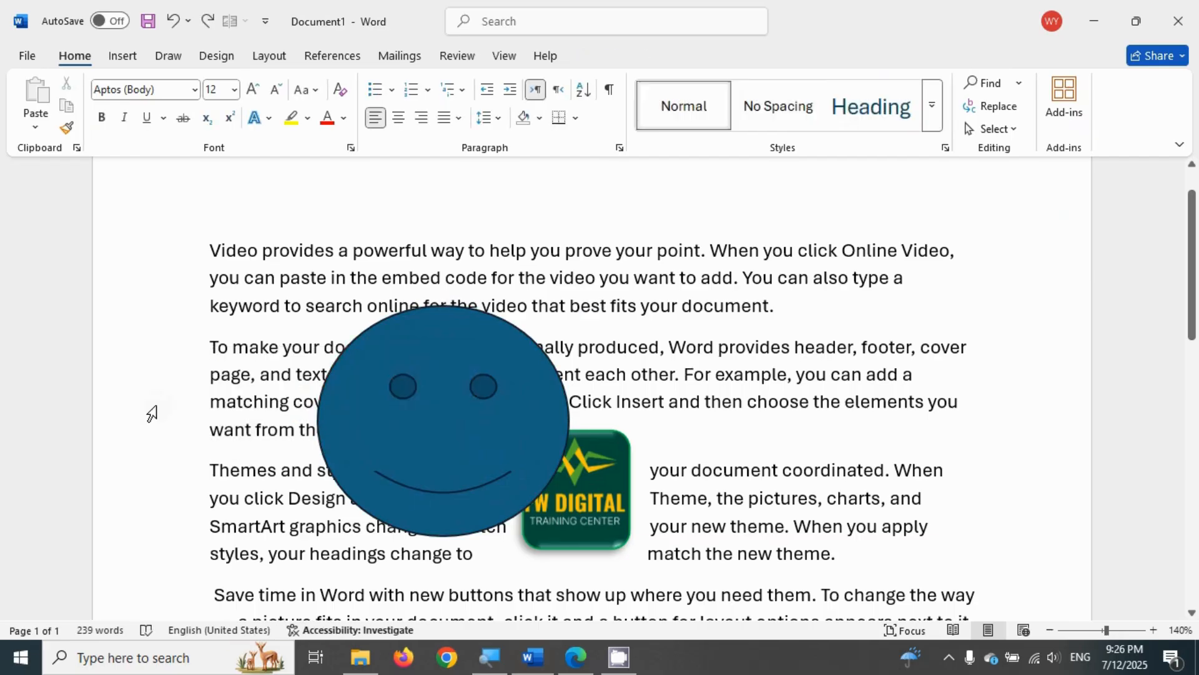
Step: Apply the semitransparent light orange theme style with a matching outline to the smiley face
left_click(538, 344)
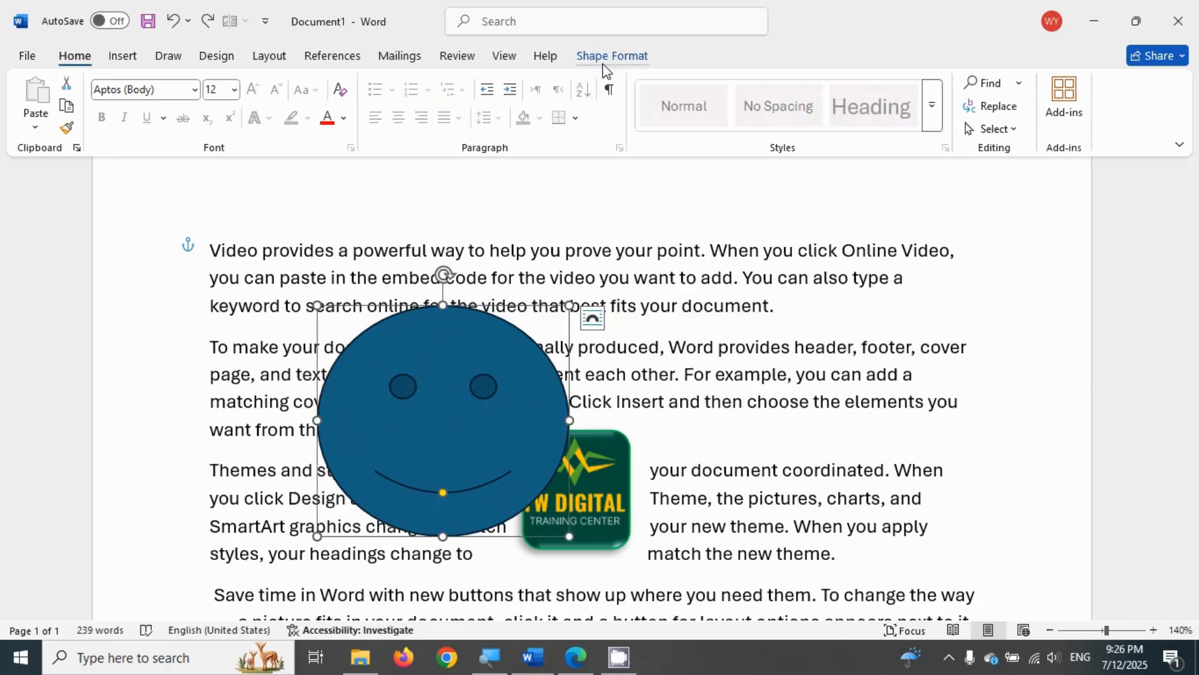
left_click(604, 60)
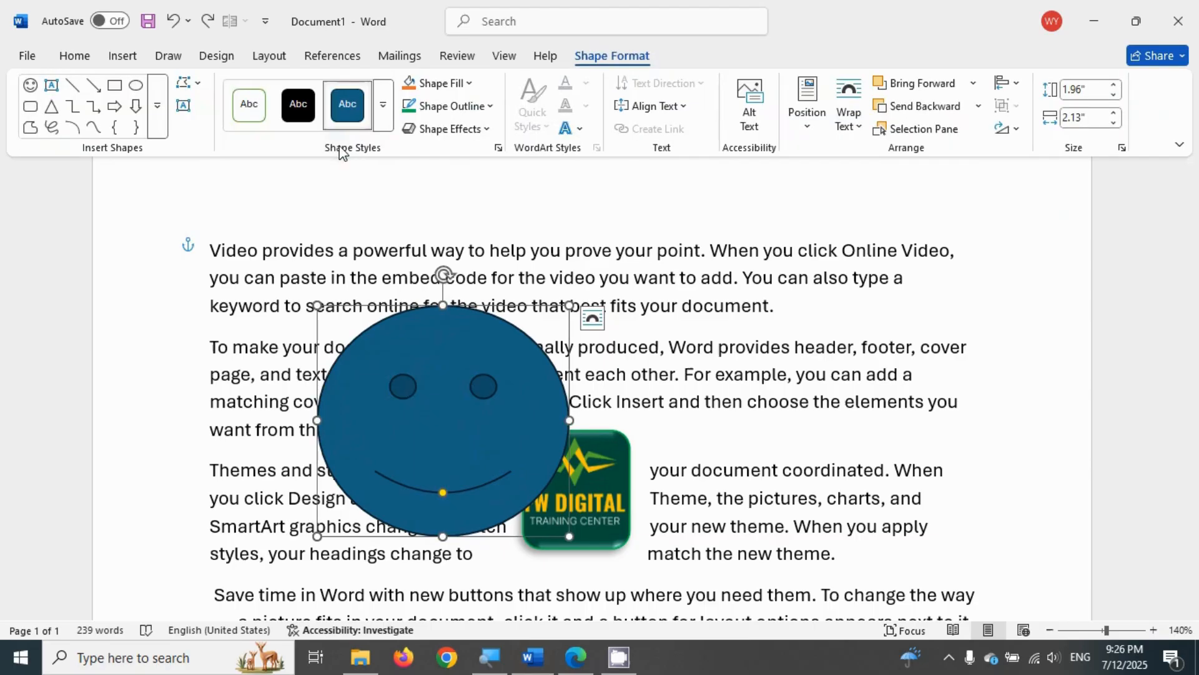
left_click(383, 105)
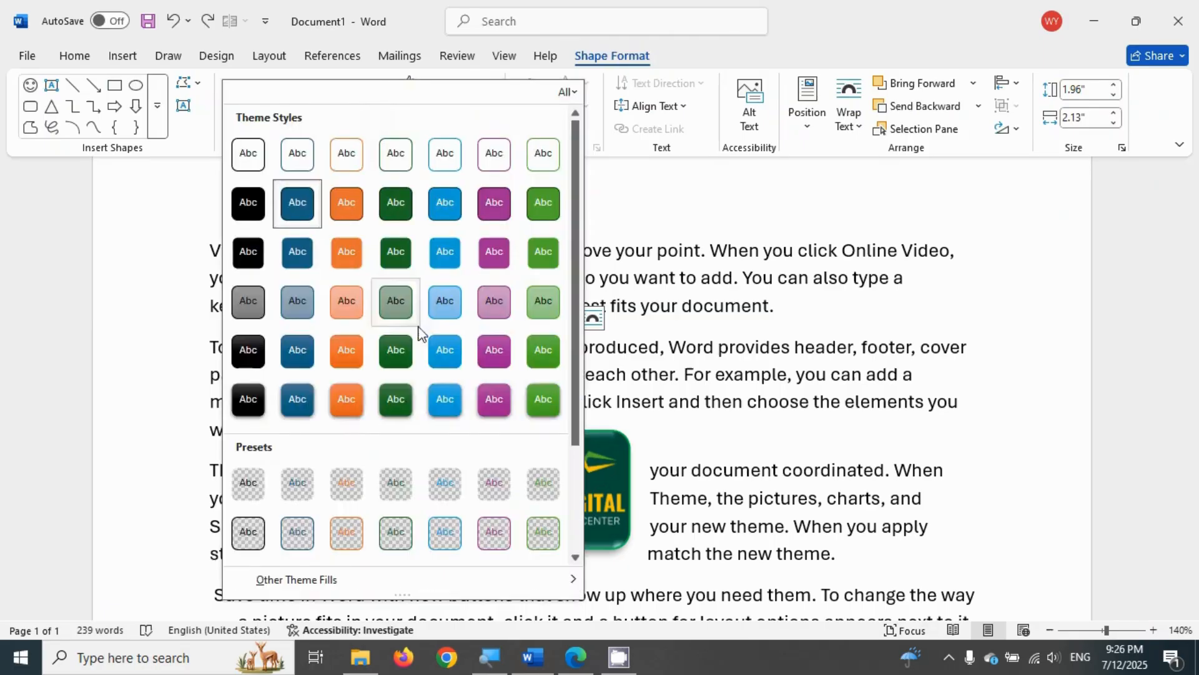
left_click(329, 291)
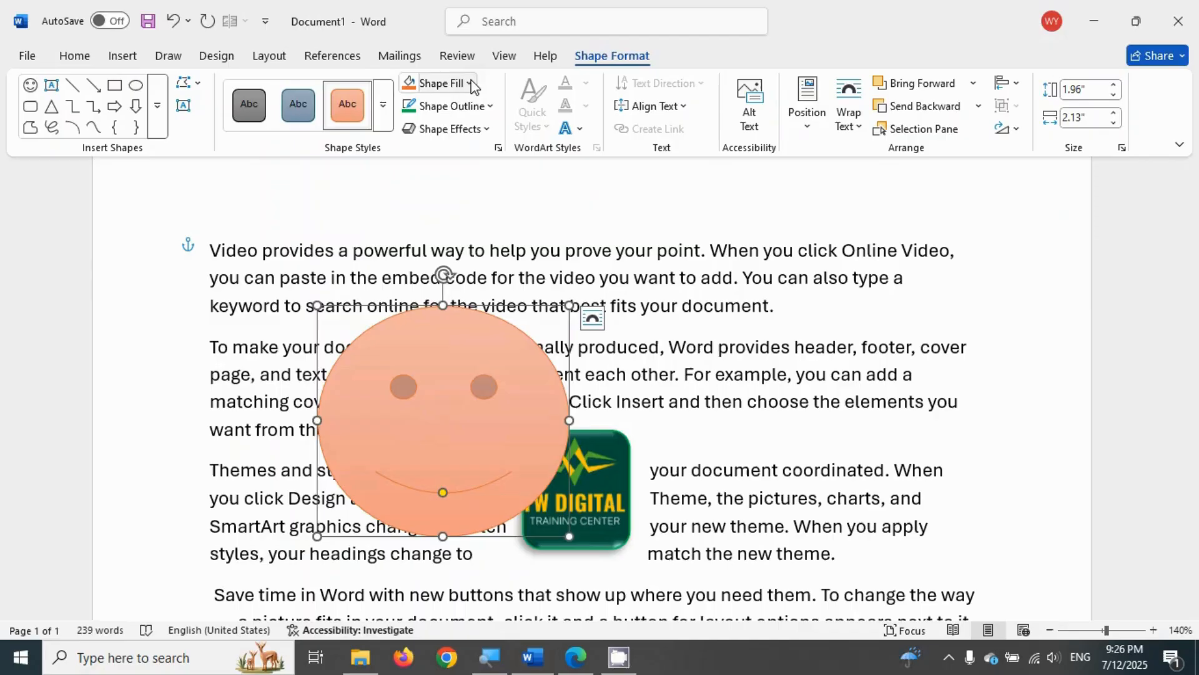
Step: Fill the smiley face with the picture file Tutor Hub.png from Downloads and move the shape up over the first two paragraphs
left_click(470, 84)
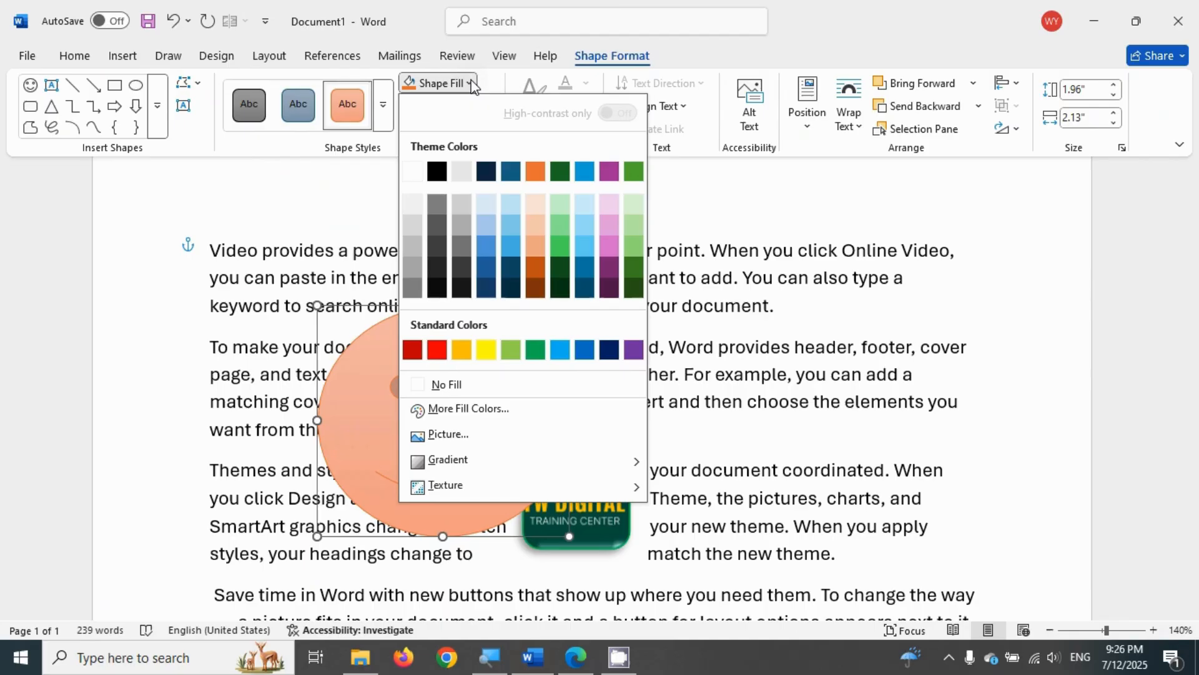
left_click(491, 438)
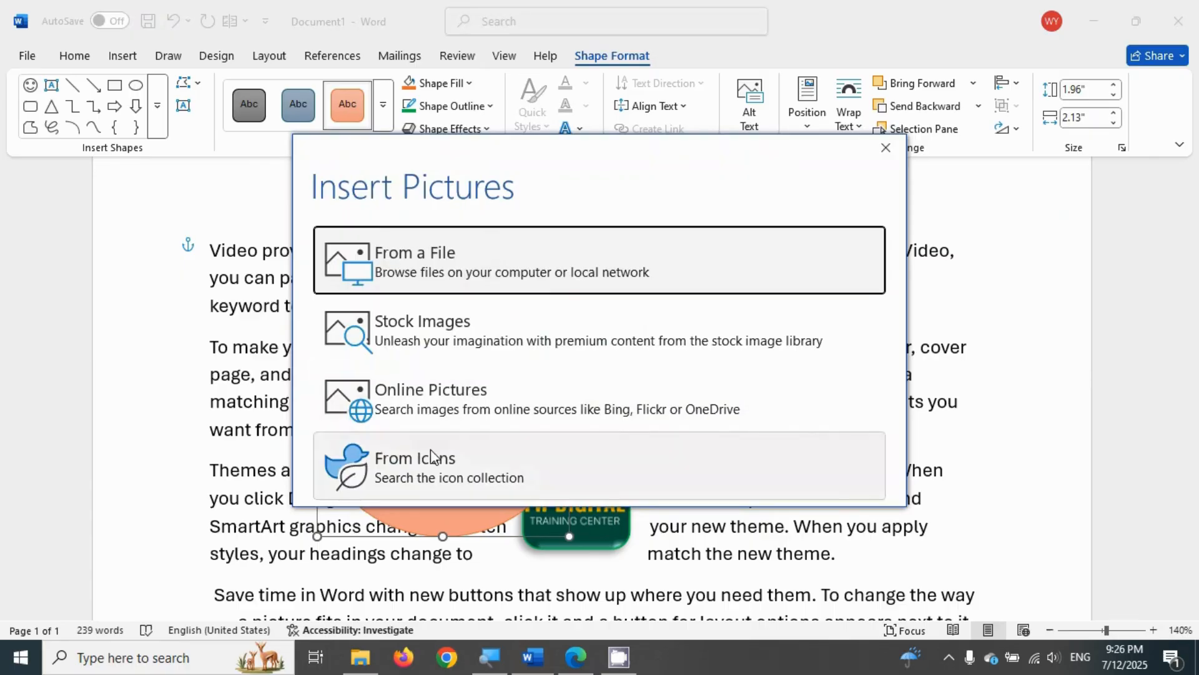
left_click(417, 266)
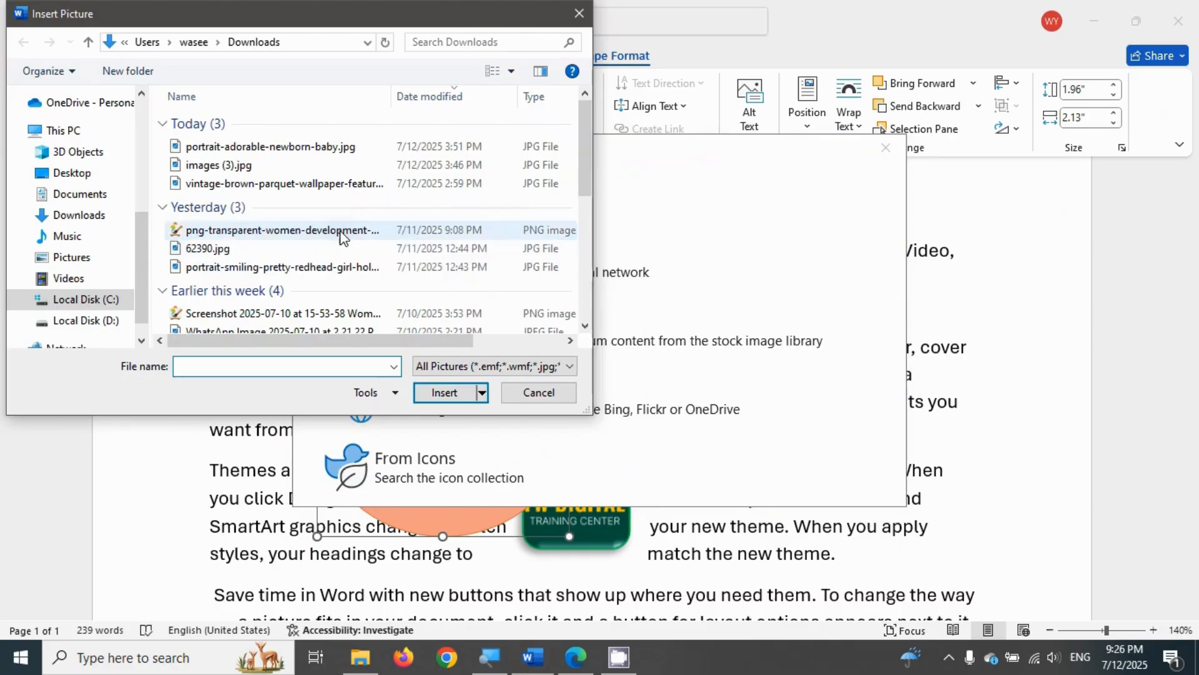
scroll(198, 261, "down", 3)
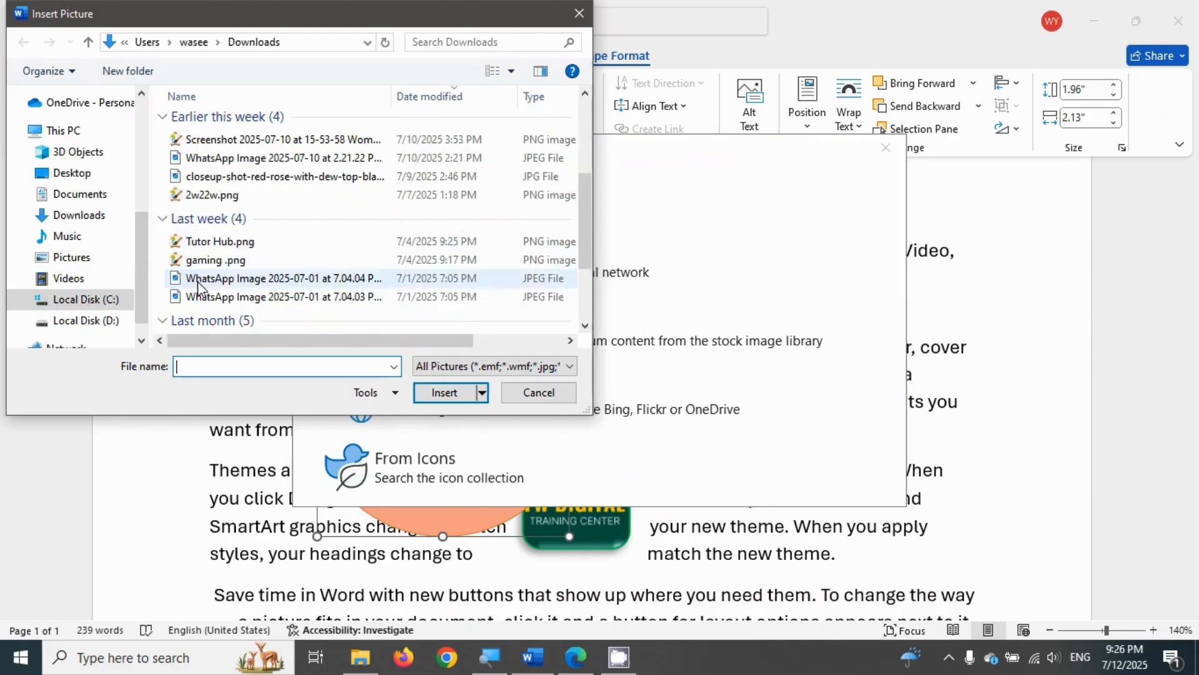
left_click(219, 241)
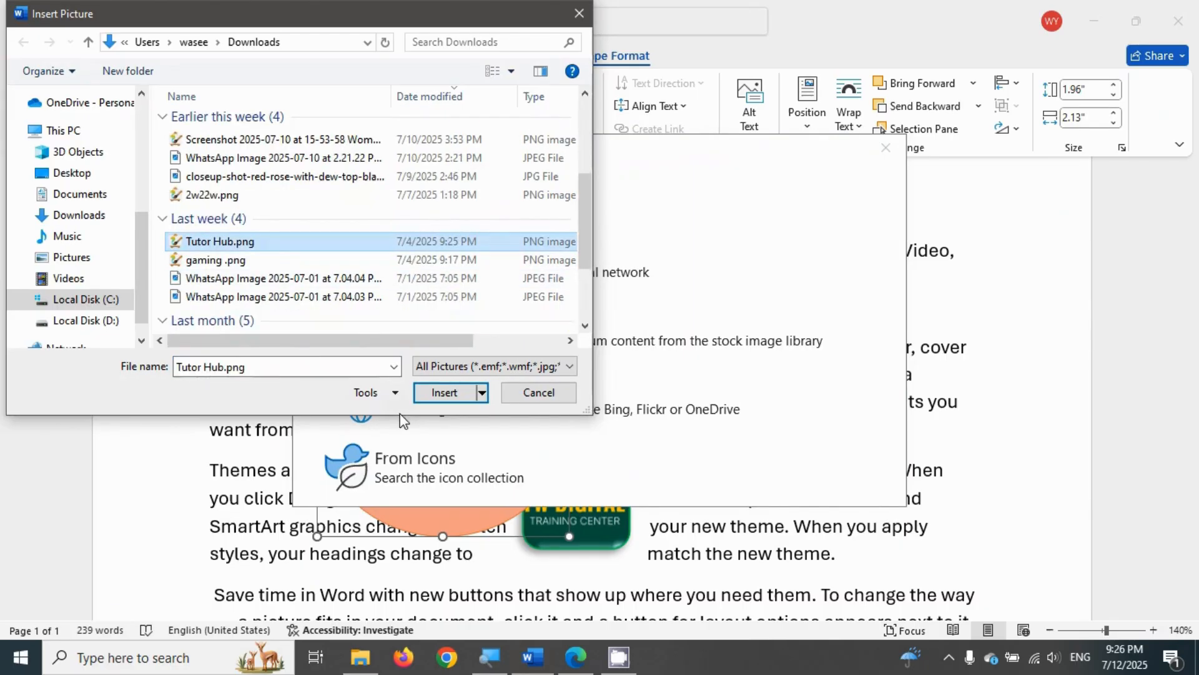
left_click(449, 395)
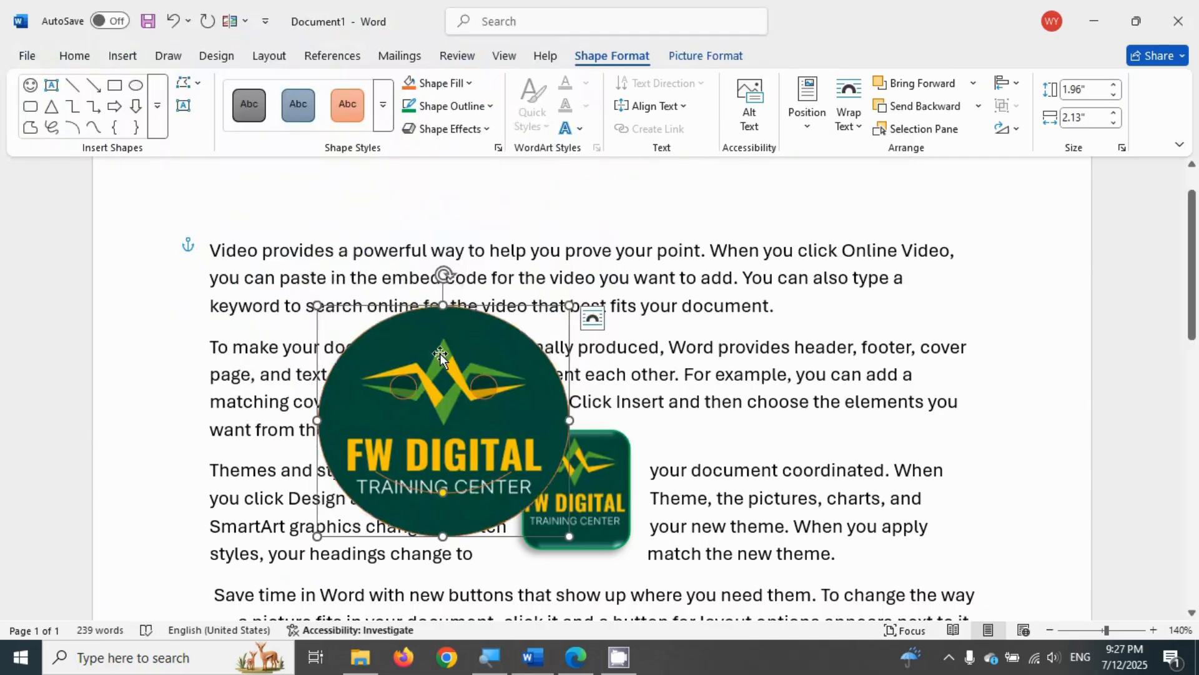
left_click_drag(440, 353, 398, 302)
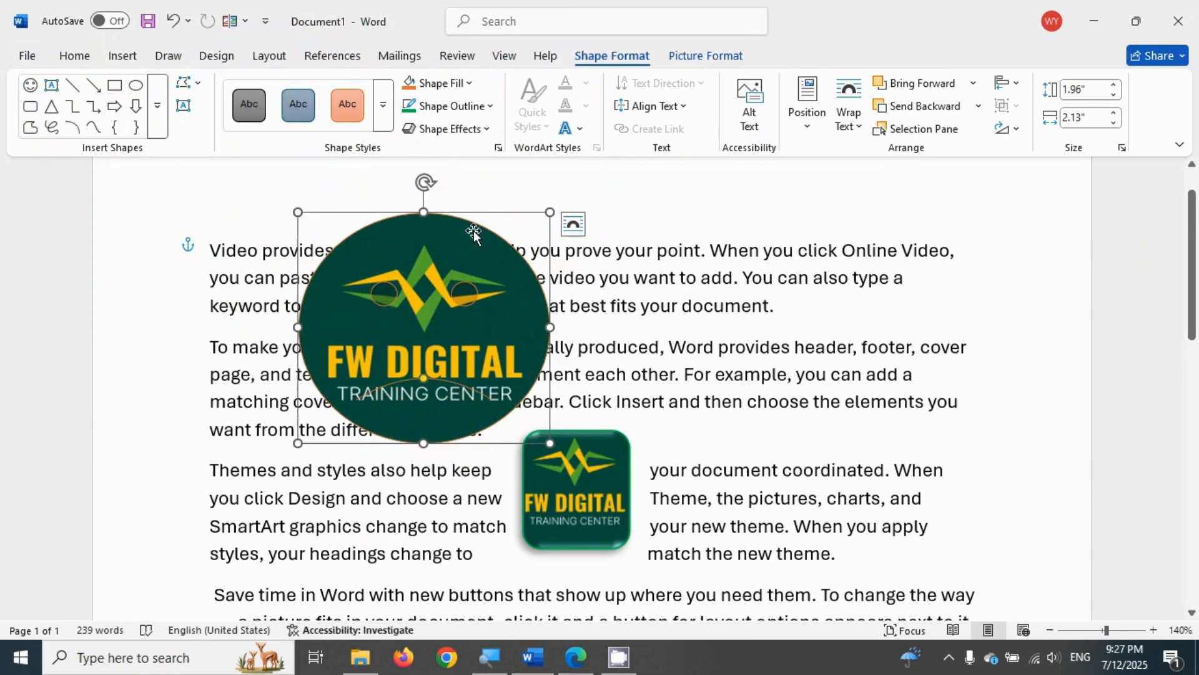
Step: Give the smiley face an outline in the darkest shade of the black theme colour with a 6 pt weight
left_click(470, 108)
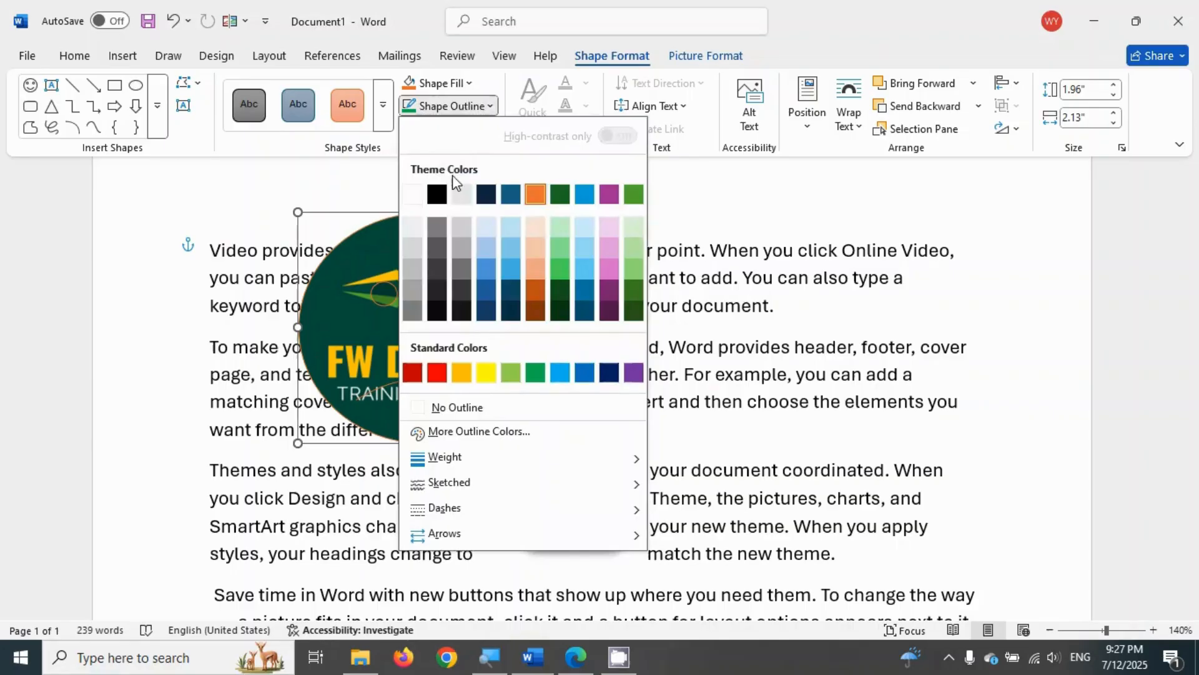
left_click(436, 311)
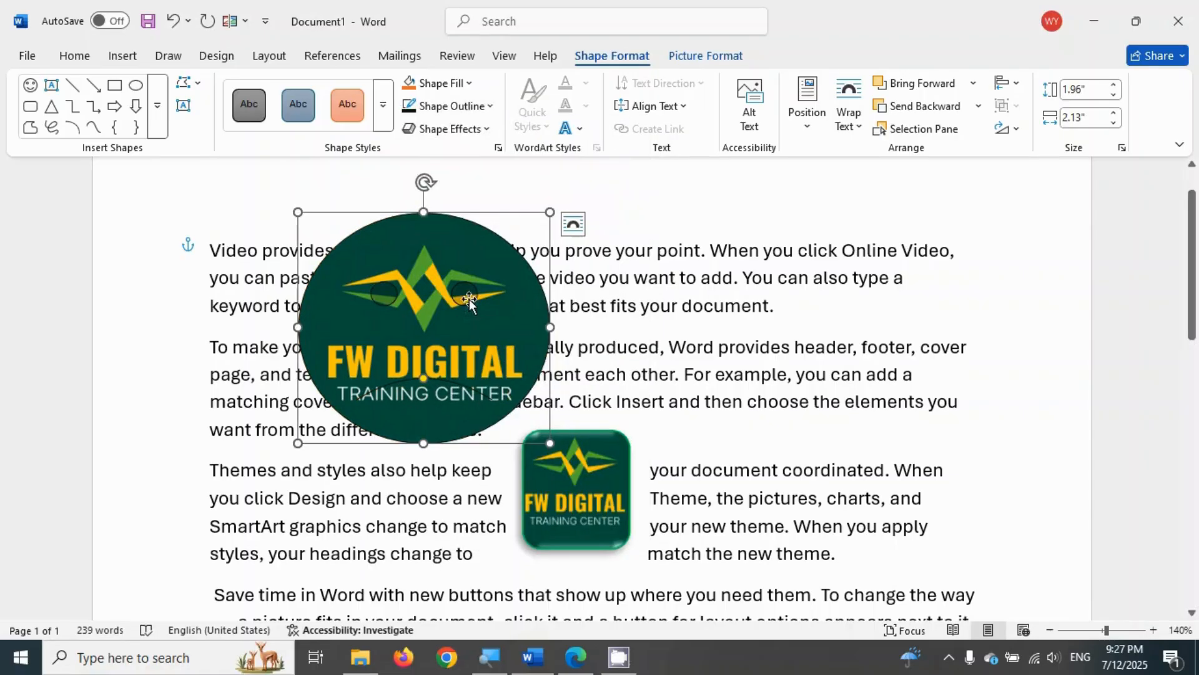
left_click(463, 113)
mouse_move(494, 467)
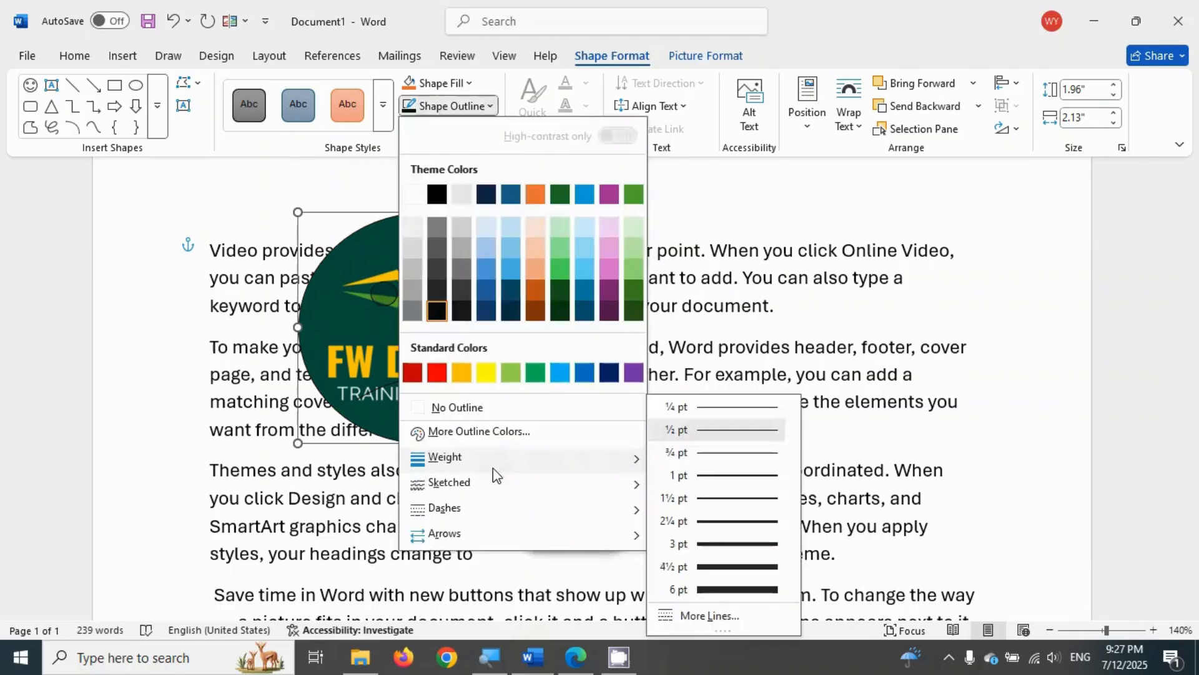
left_click(725, 589)
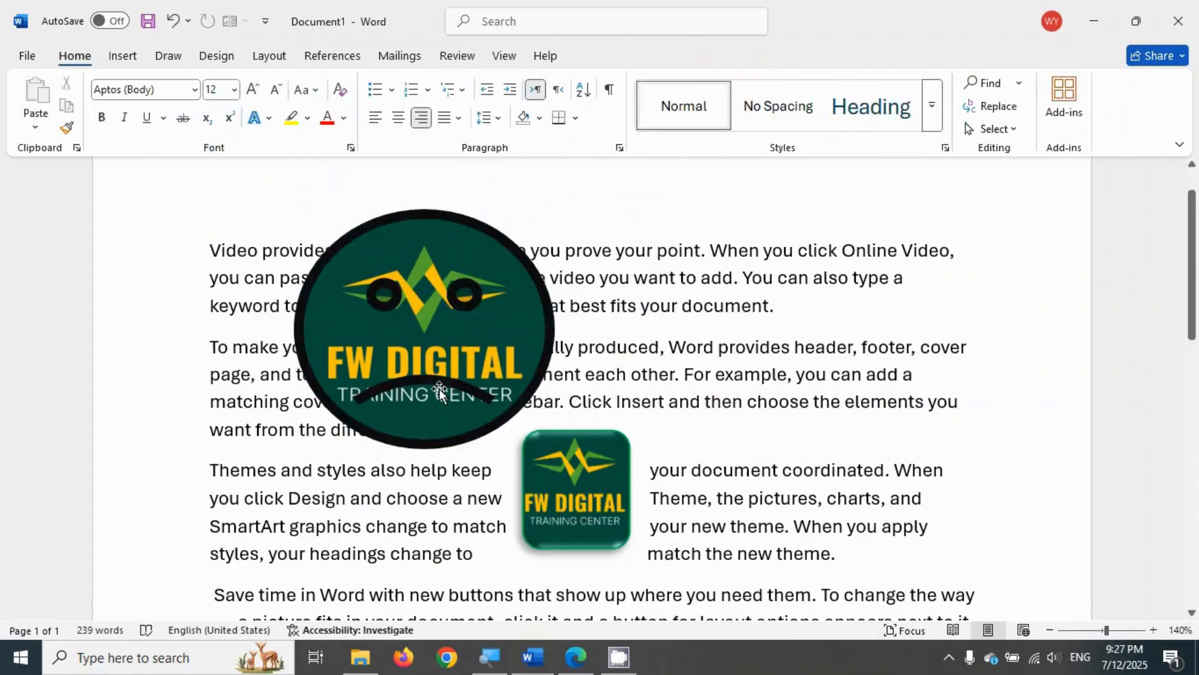
Step: Change the smiley face's frown into a smile, with the shape slightly lower on the page, and view its reflection effects
left_click_drag(440, 388, 458, 451)
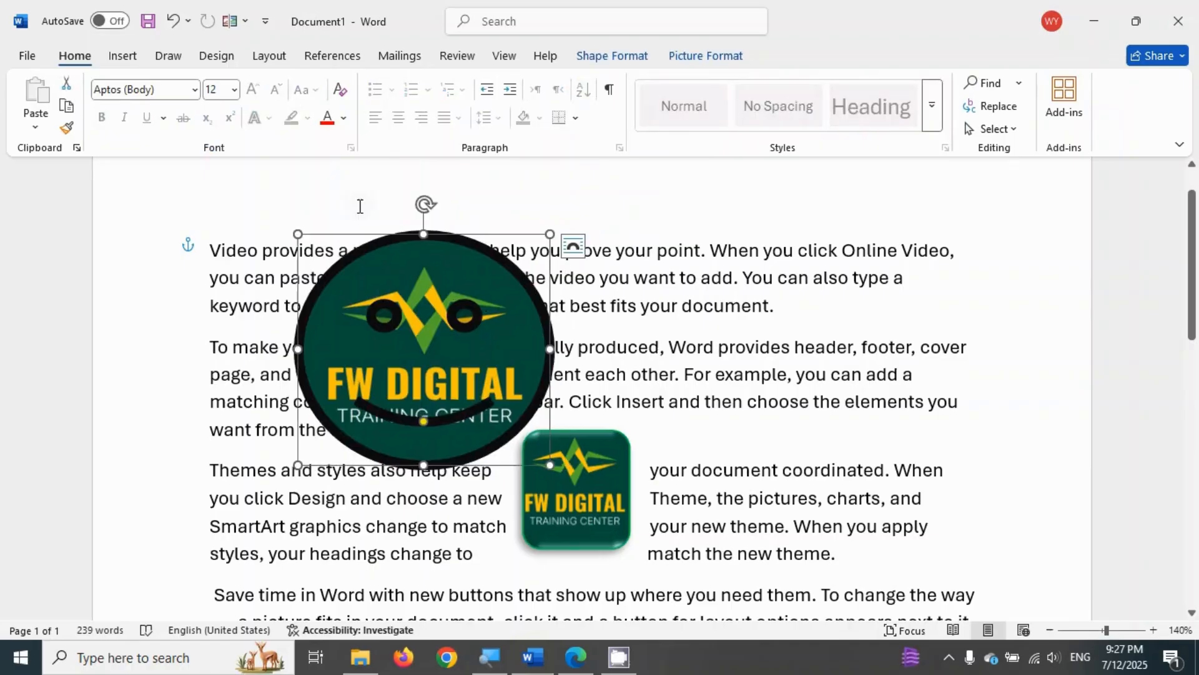
left_click(612, 56)
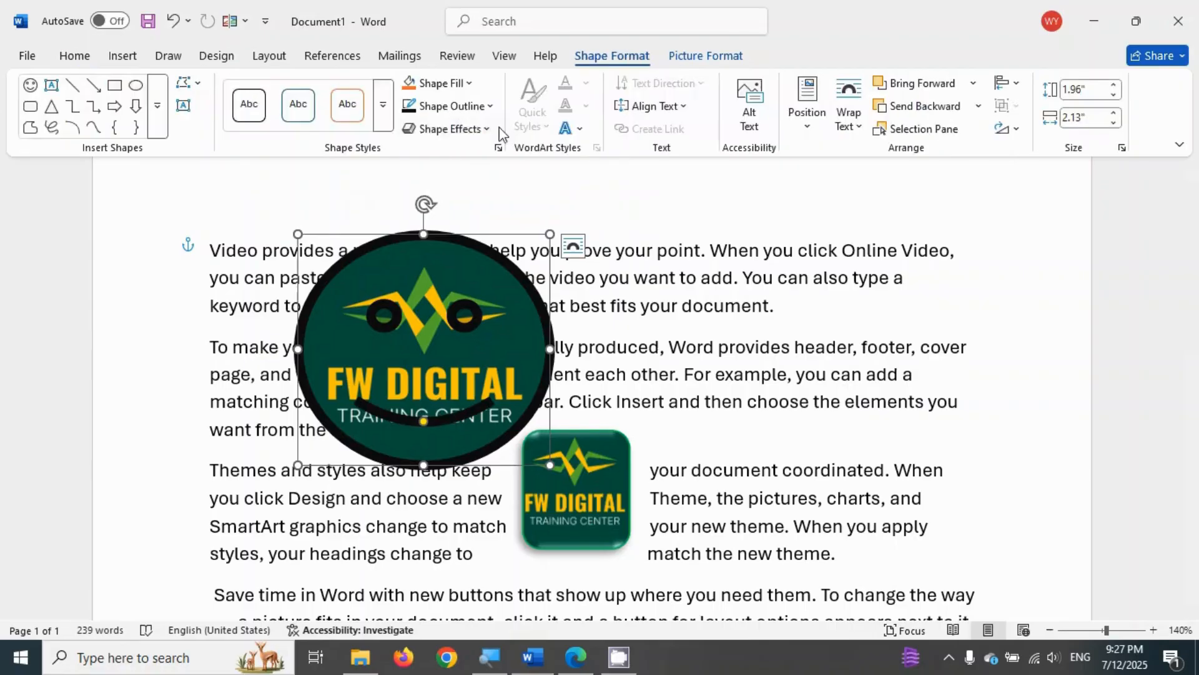
left_click(425, 131)
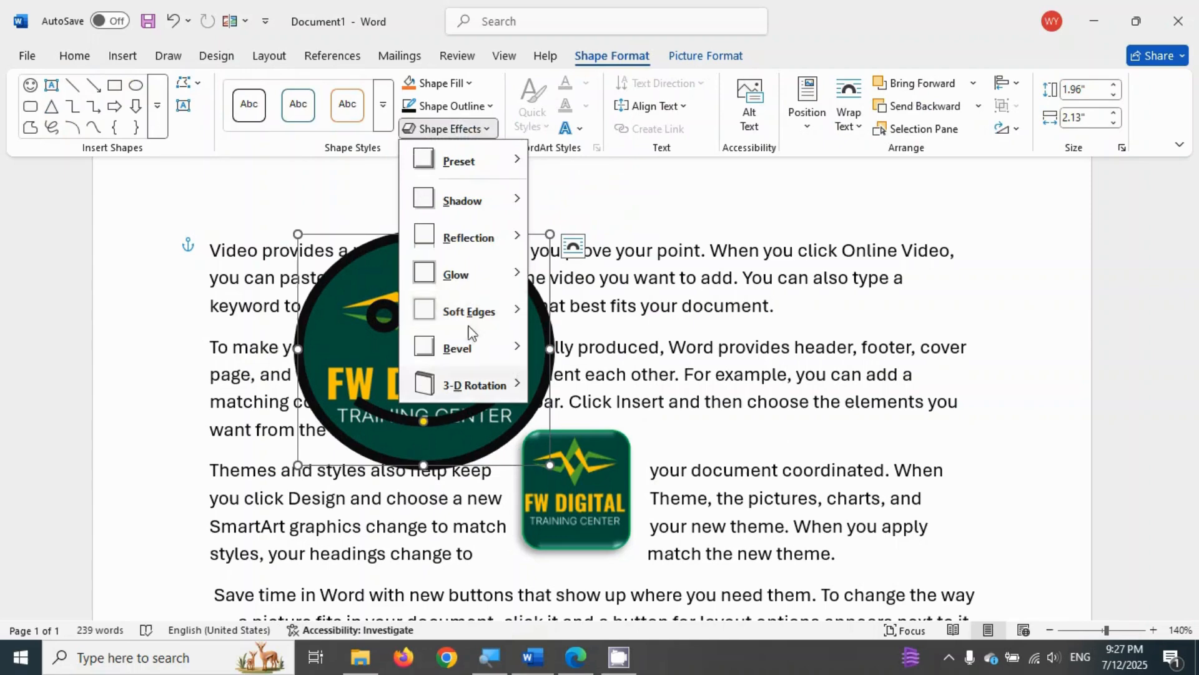
mouse_move(503, 238)
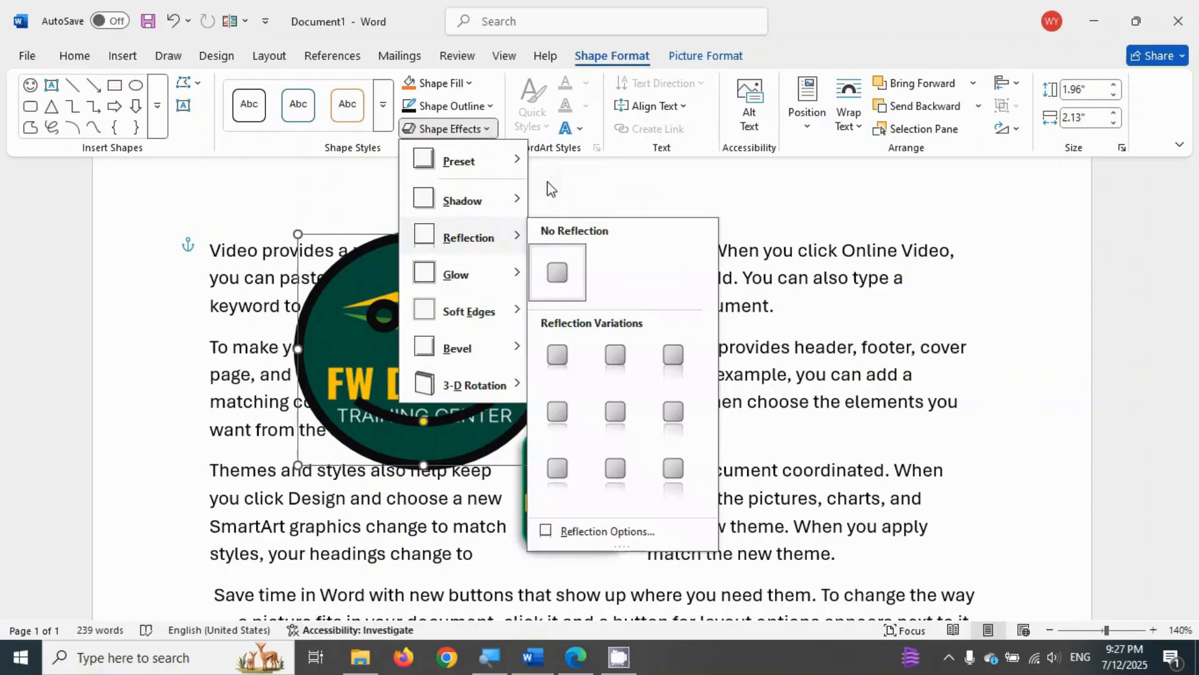
left_click(561, 148)
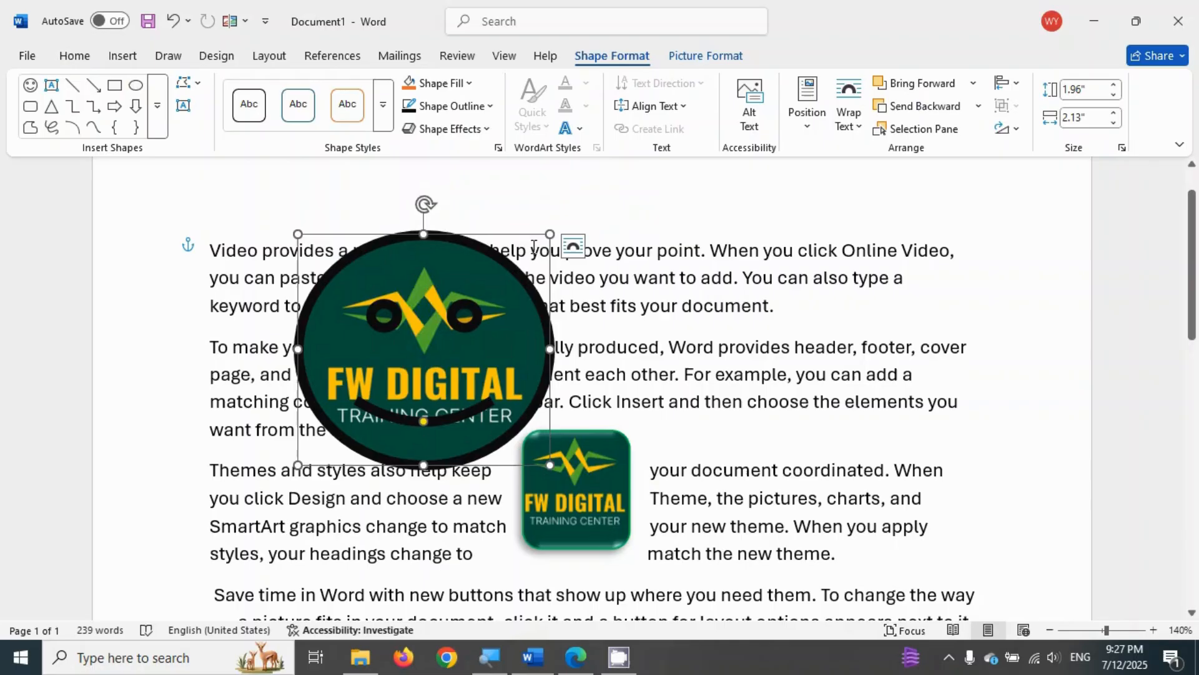
Step: Add the text "sdajlfjdldlsjalf" inside the smiley face shape
right_click(426, 349)
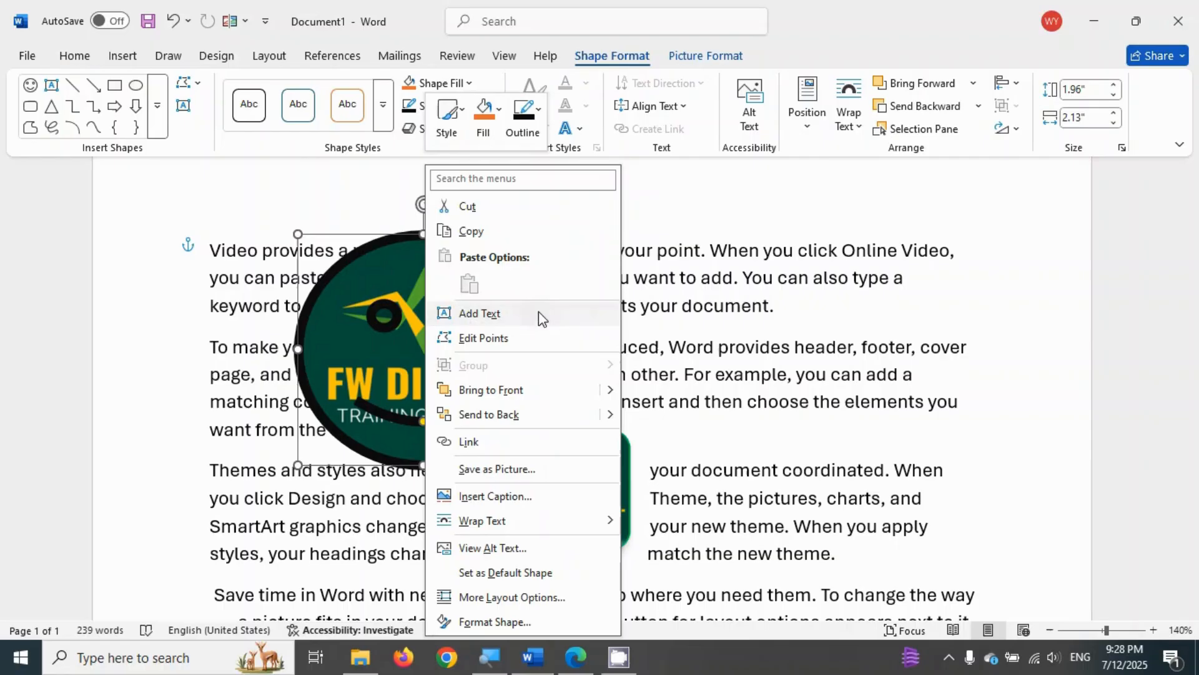
left_click(540, 317)
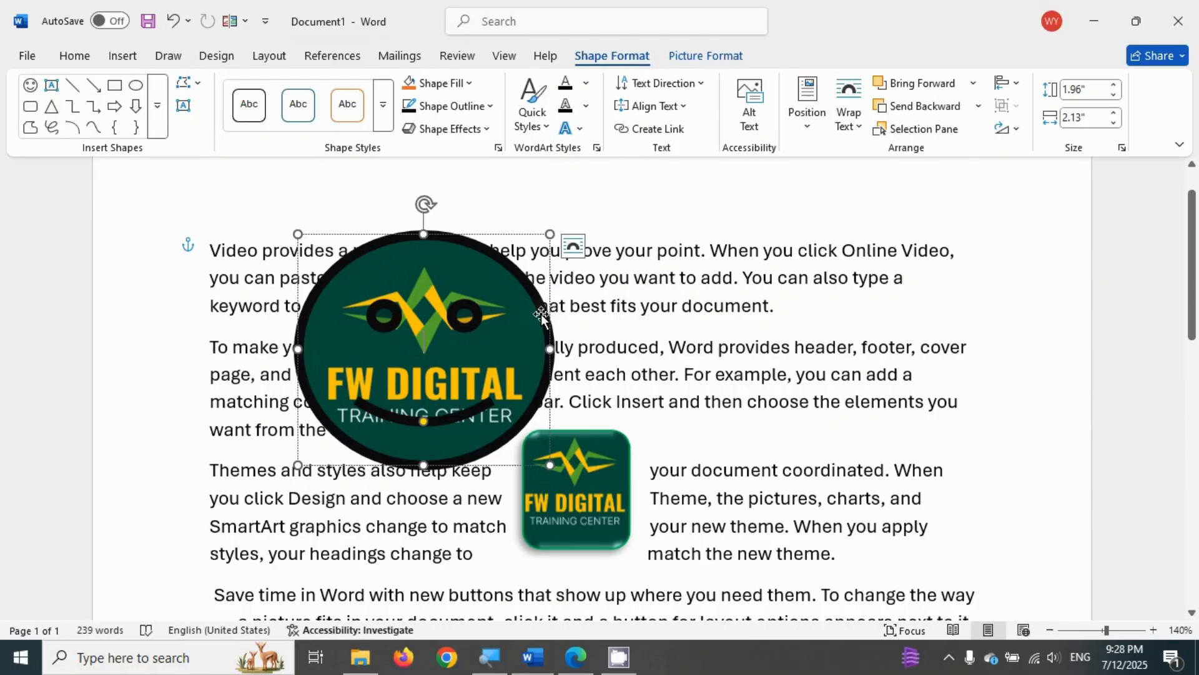
type("sdajlfjdldlsjalf")
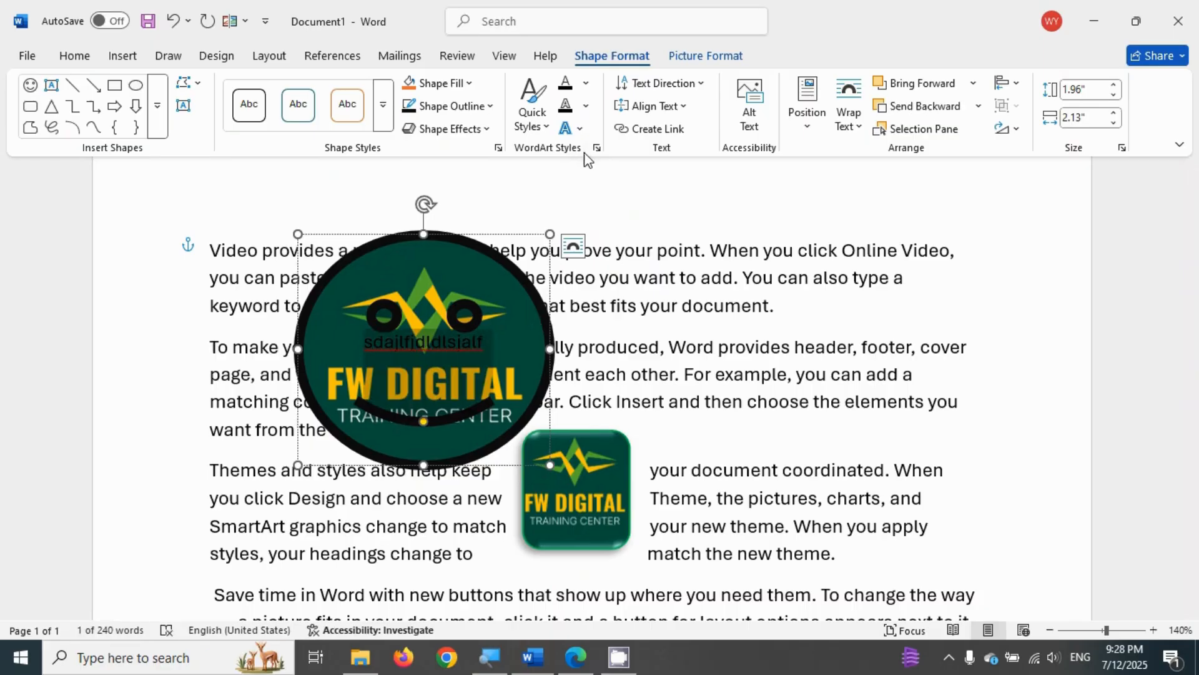
Step: Preview the WordArt quick styles on the smiley face's text without applying one, and set its text fill to standard yellow
left_click(528, 132)
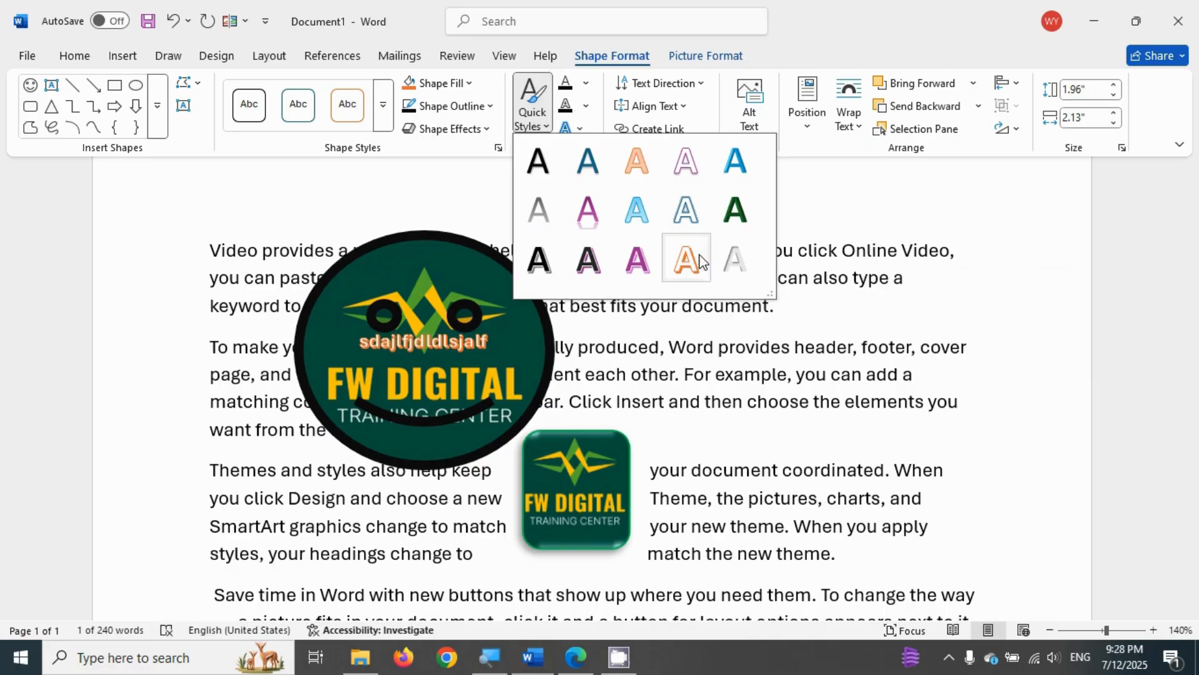
left_click(504, 245)
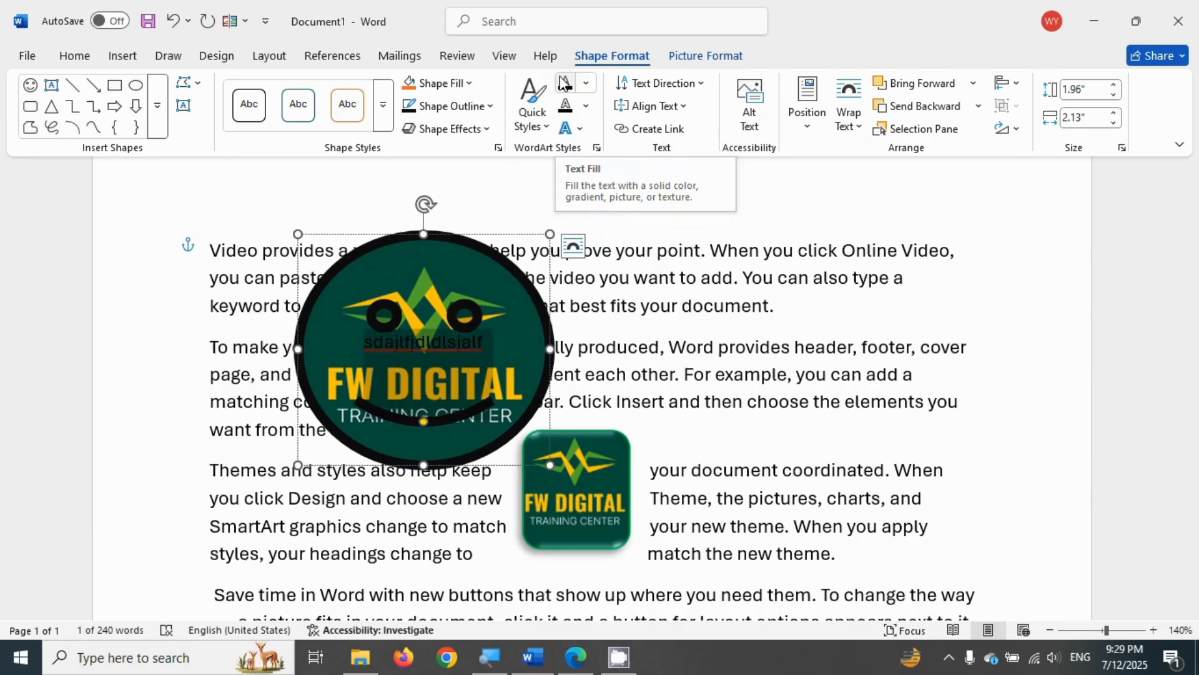
left_click(585, 87)
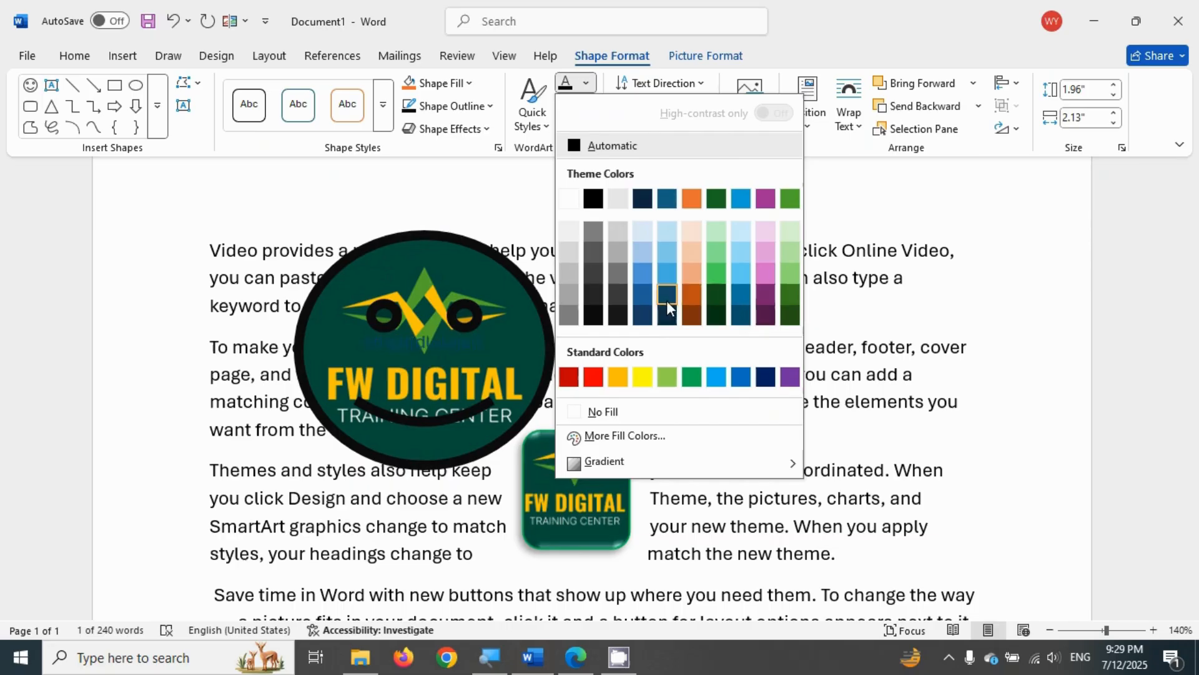
left_click(654, 377)
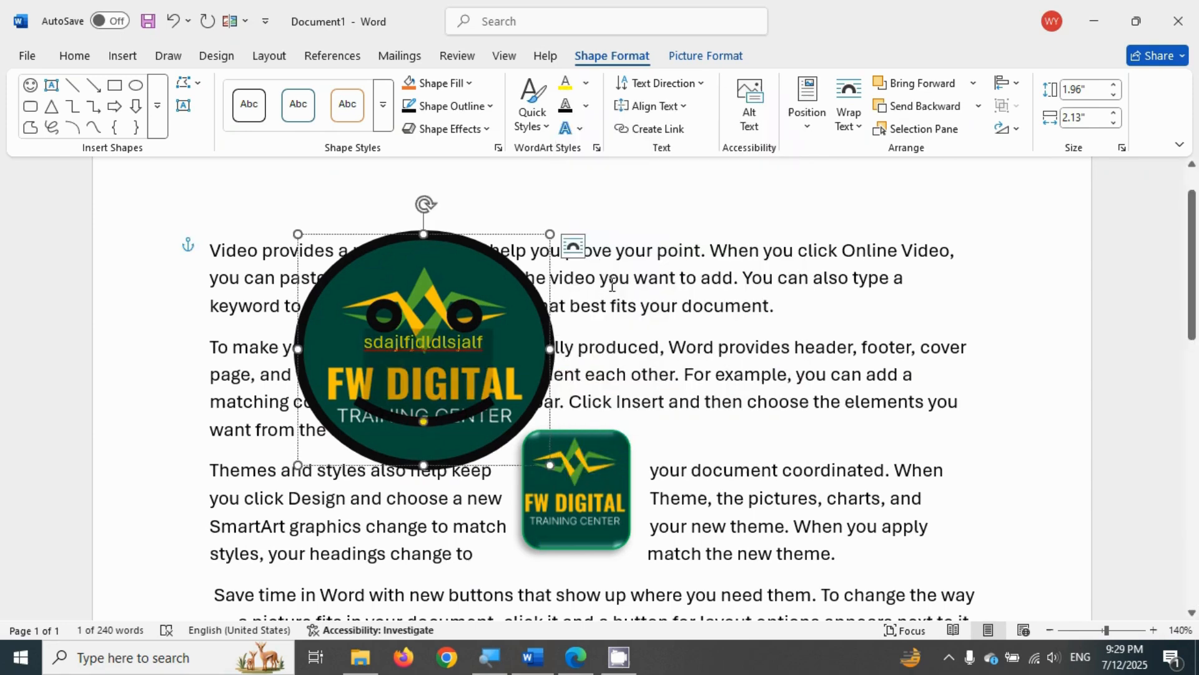
Step: Give the smiley face's text a standard red outline with a ½ pt weight
left_click(584, 106)
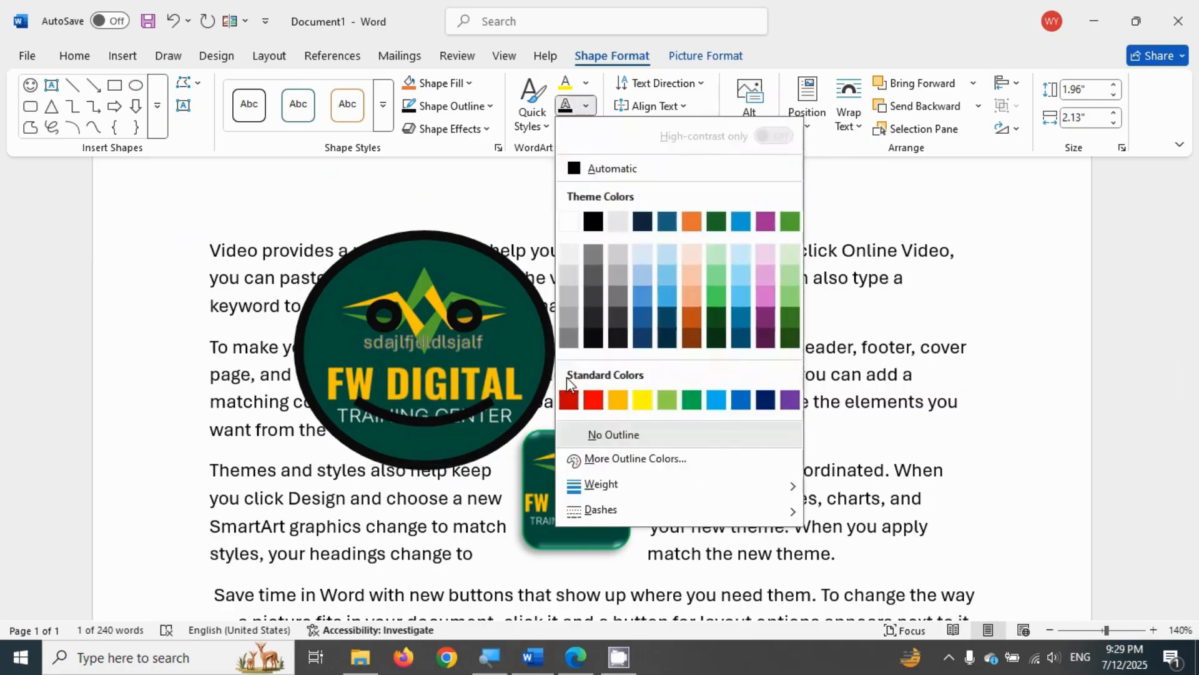
left_click(587, 400)
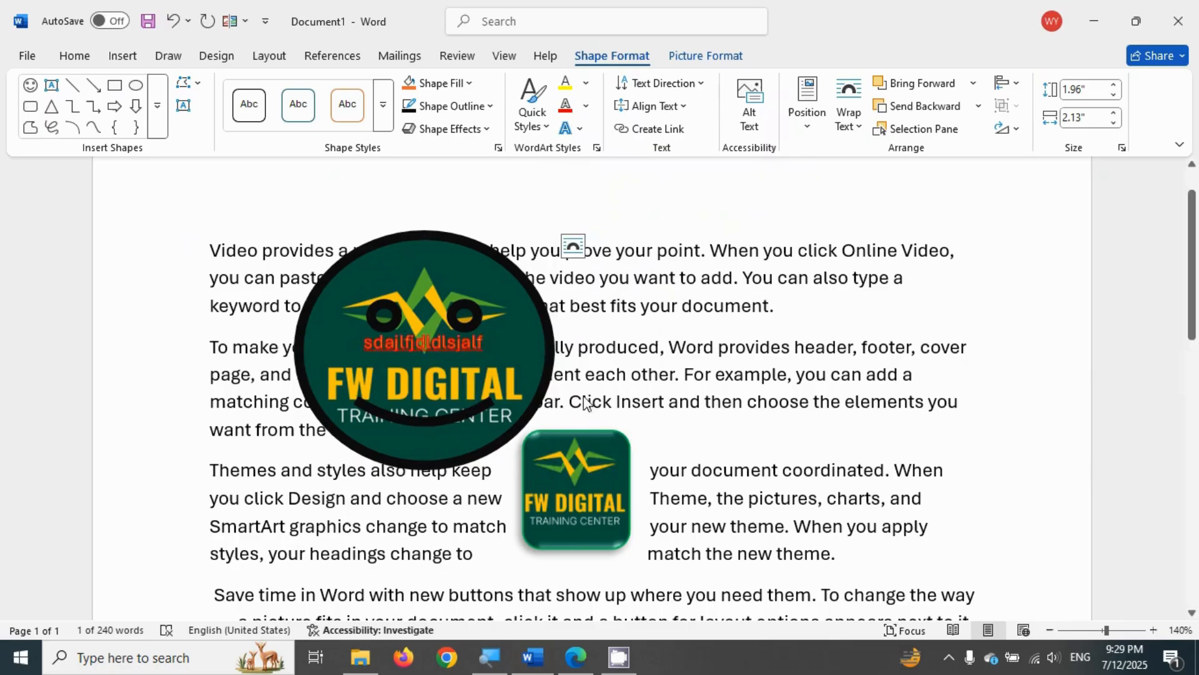
left_click(429, 319)
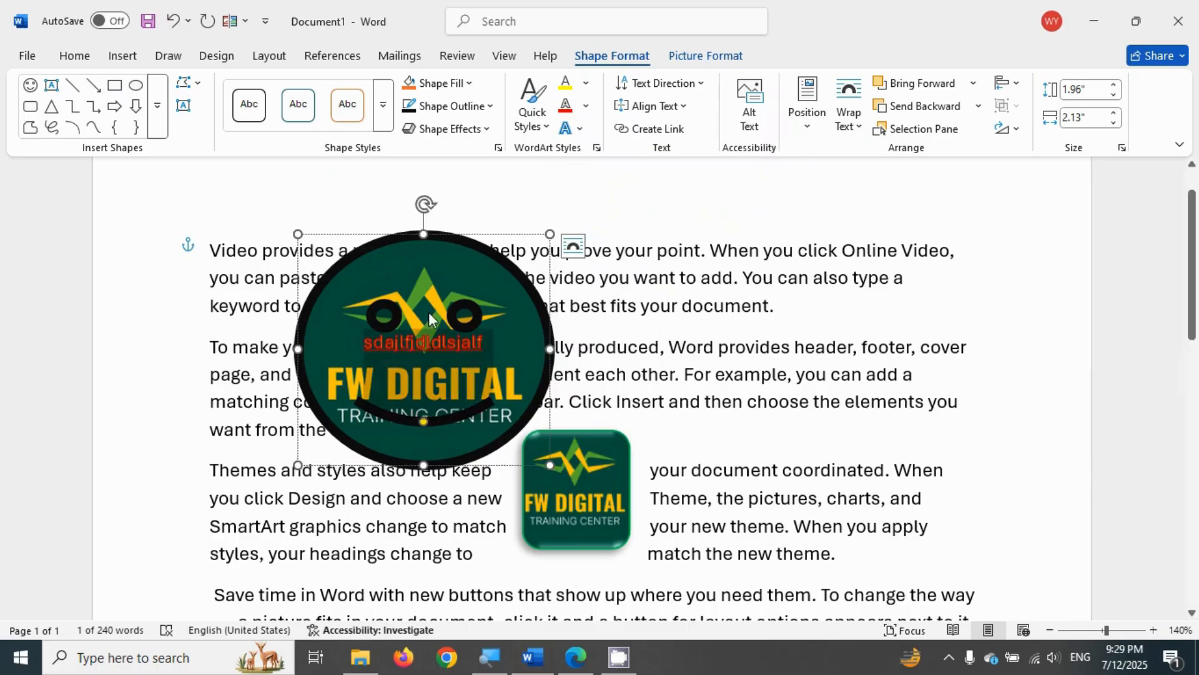
left_click(587, 106)
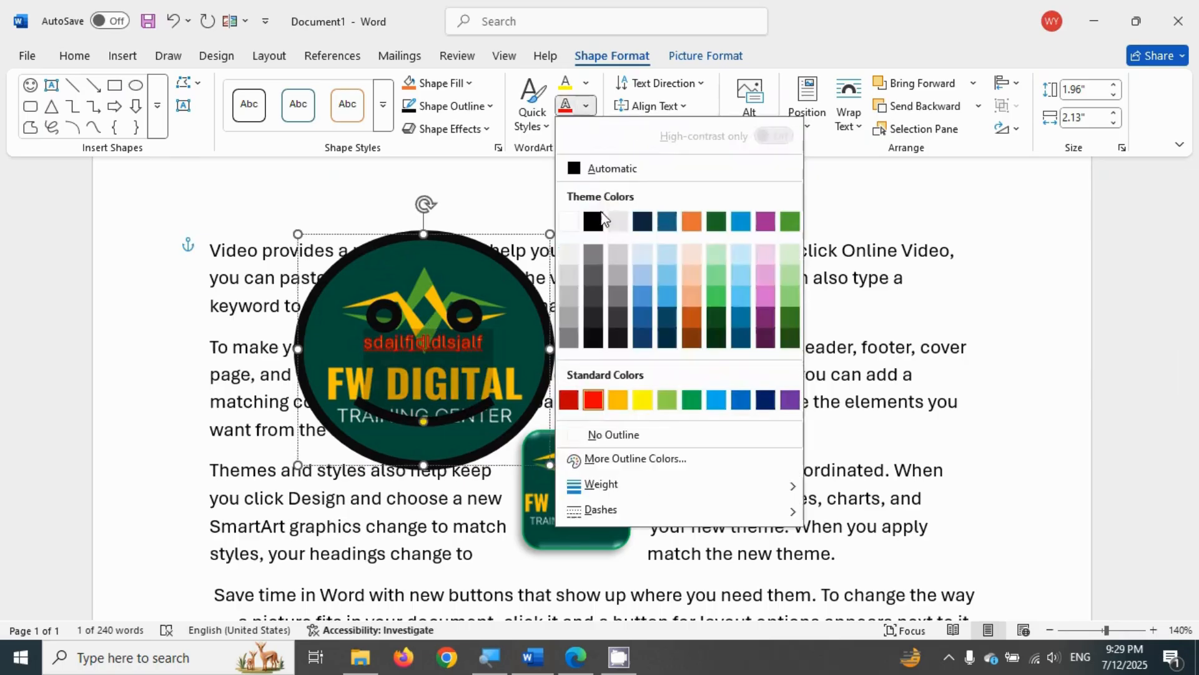
mouse_move(624, 486)
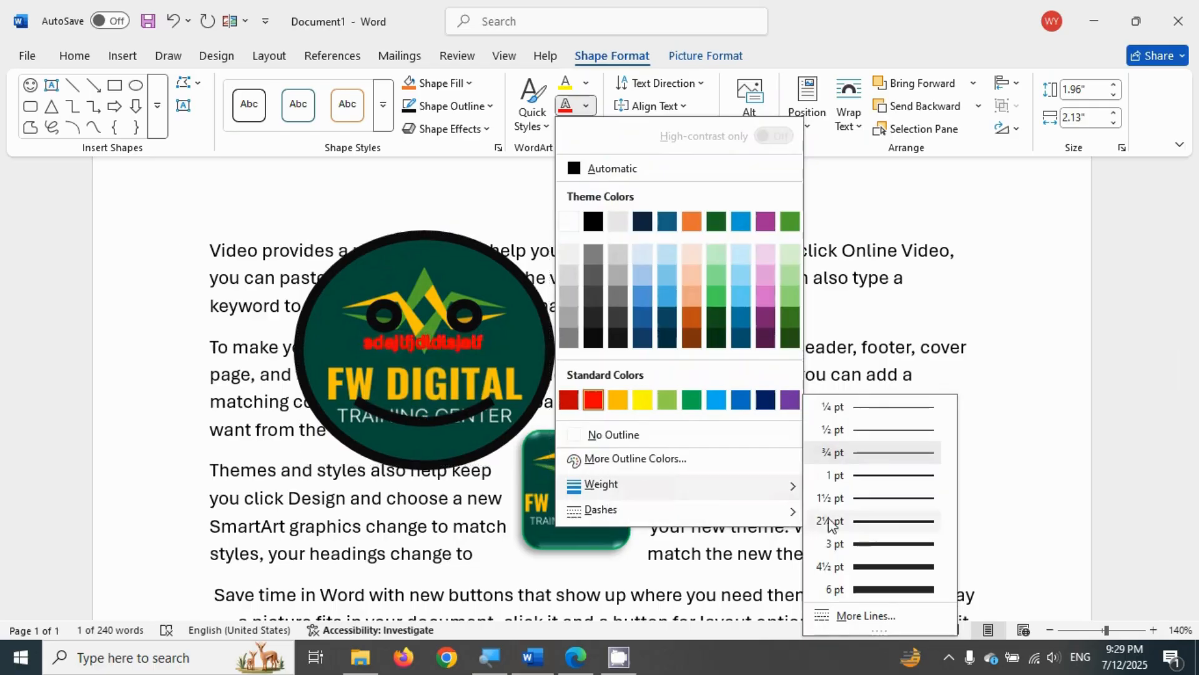
left_click(874, 430)
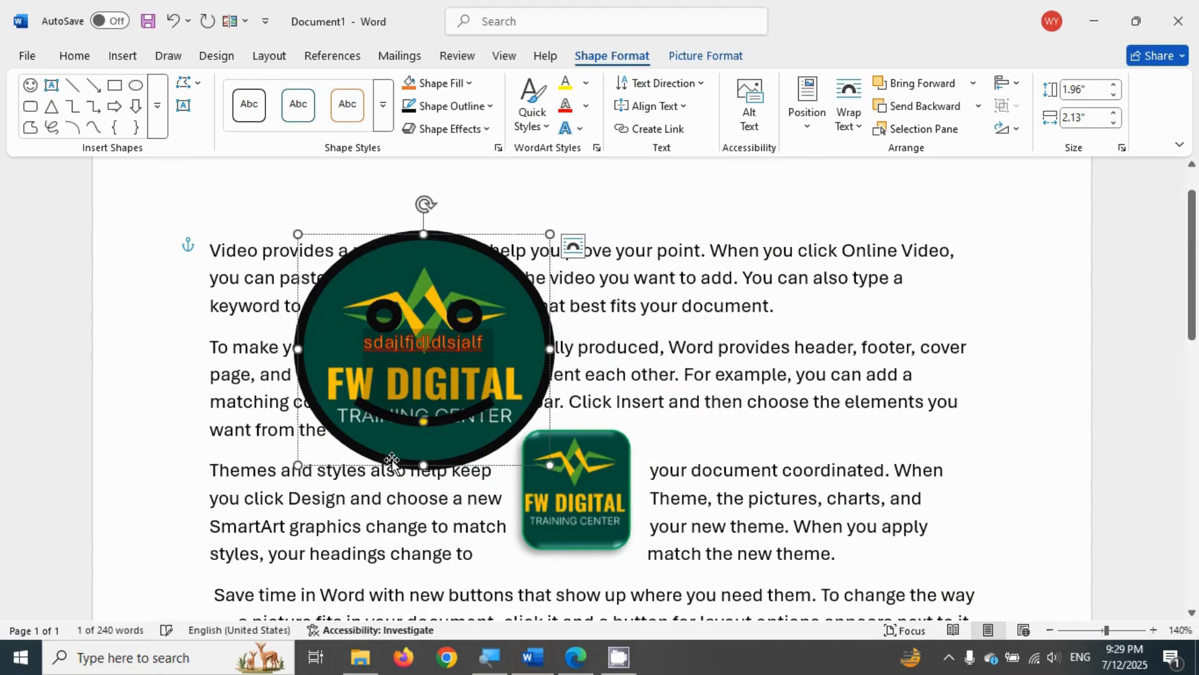
Step: Browse the text effects and apply the circular Follow Path transform to the smiley face's text
left_click(578, 131)
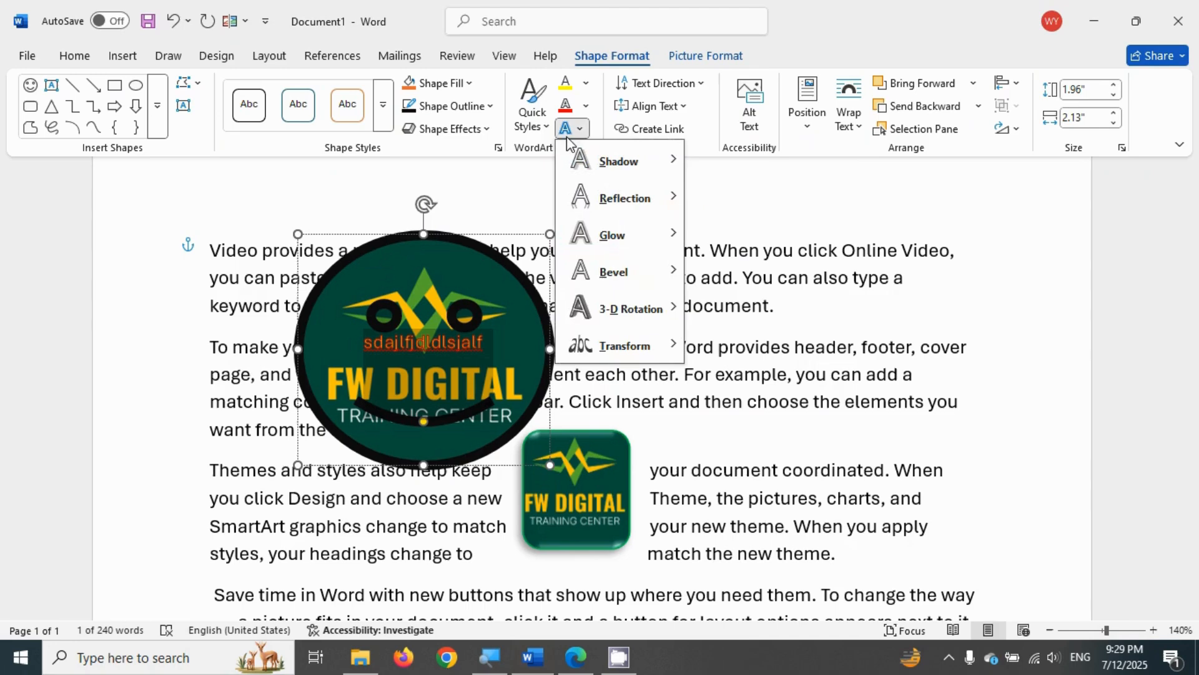
mouse_move(576, 165)
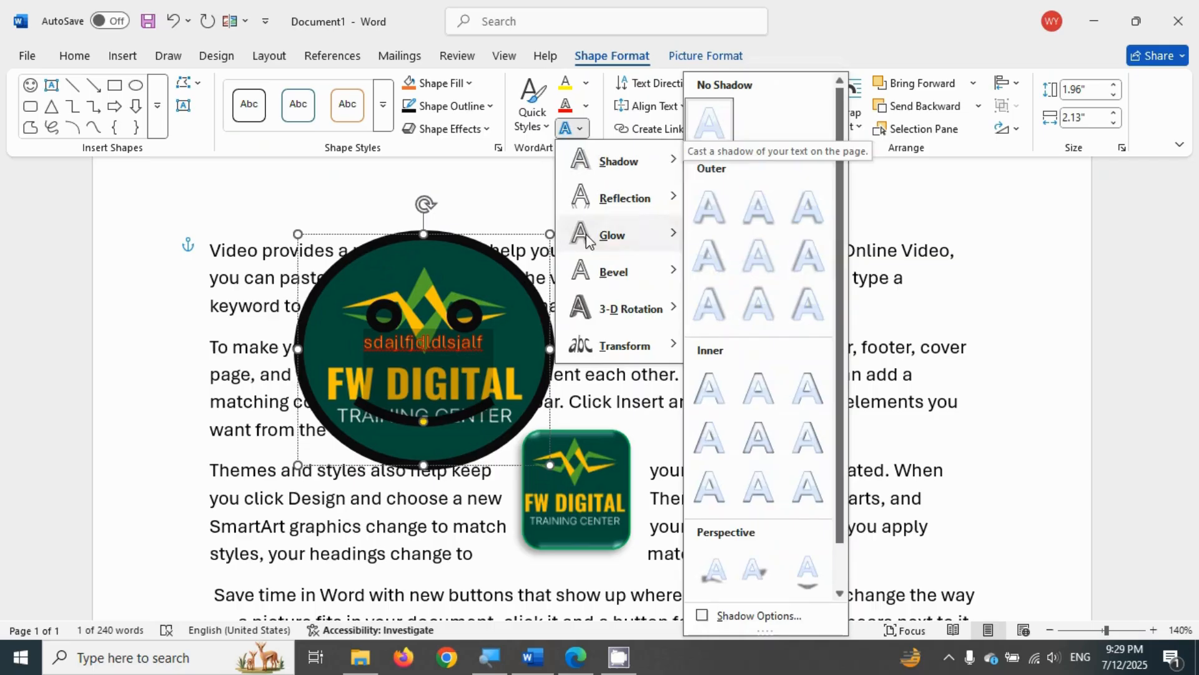
mouse_move(638, 355)
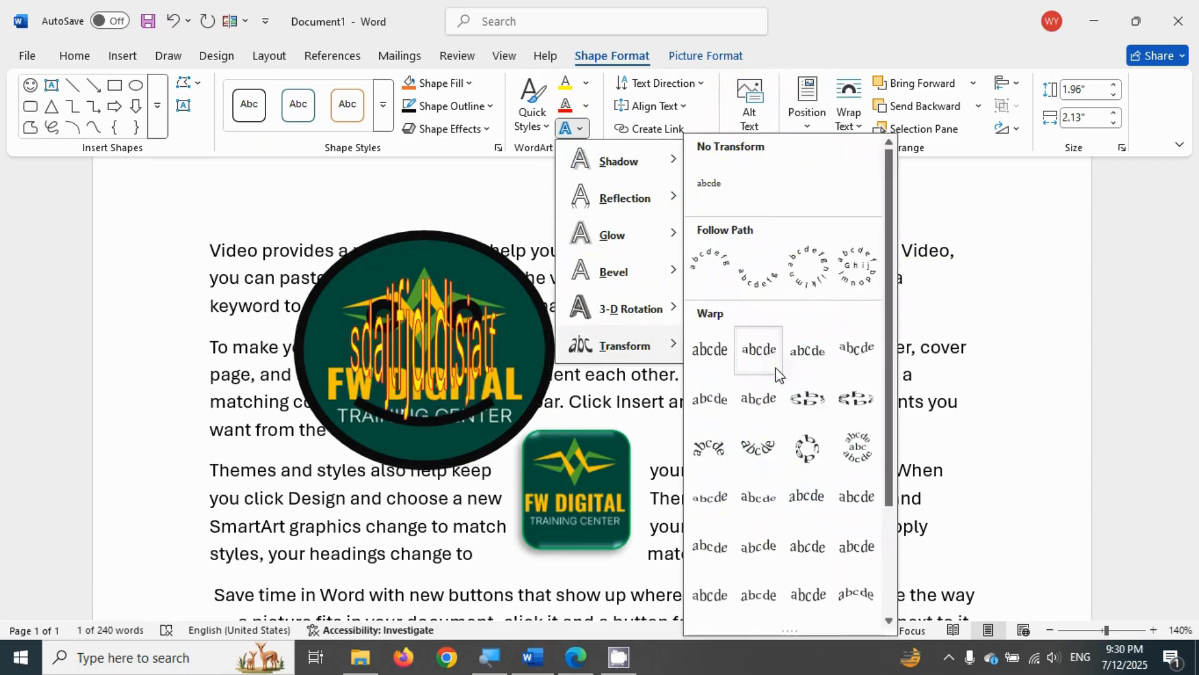
scroll(778, 373, "down", 3)
scroll(775, 494, "up", 3)
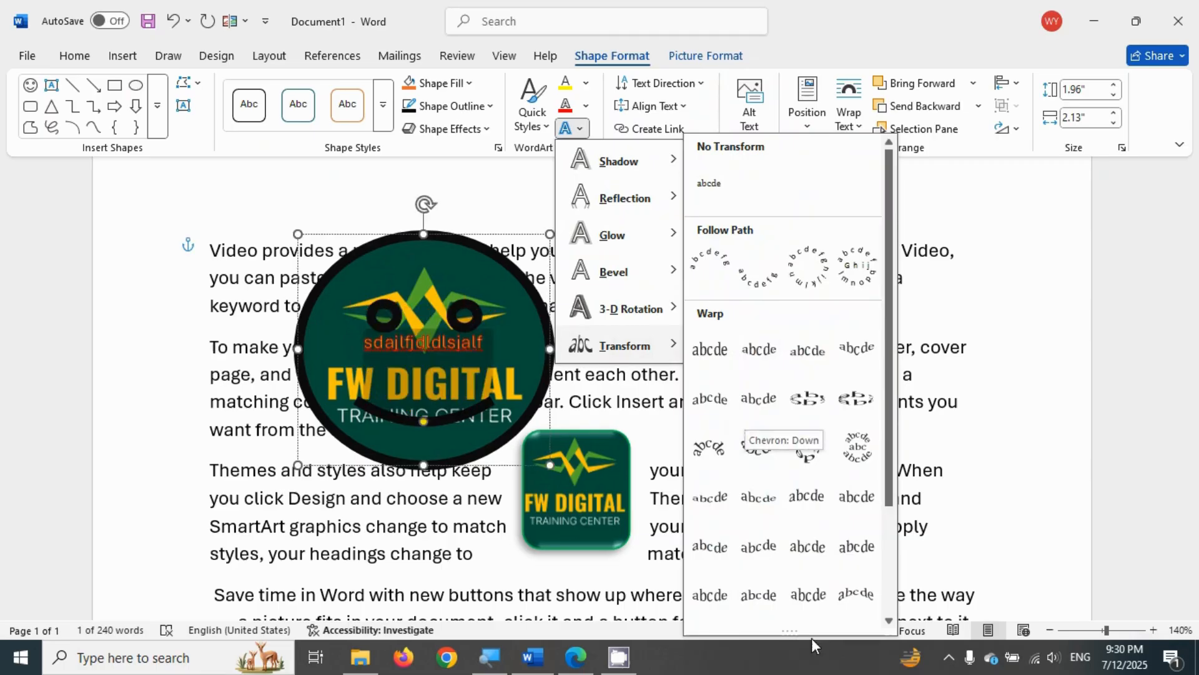
left_click(806, 280)
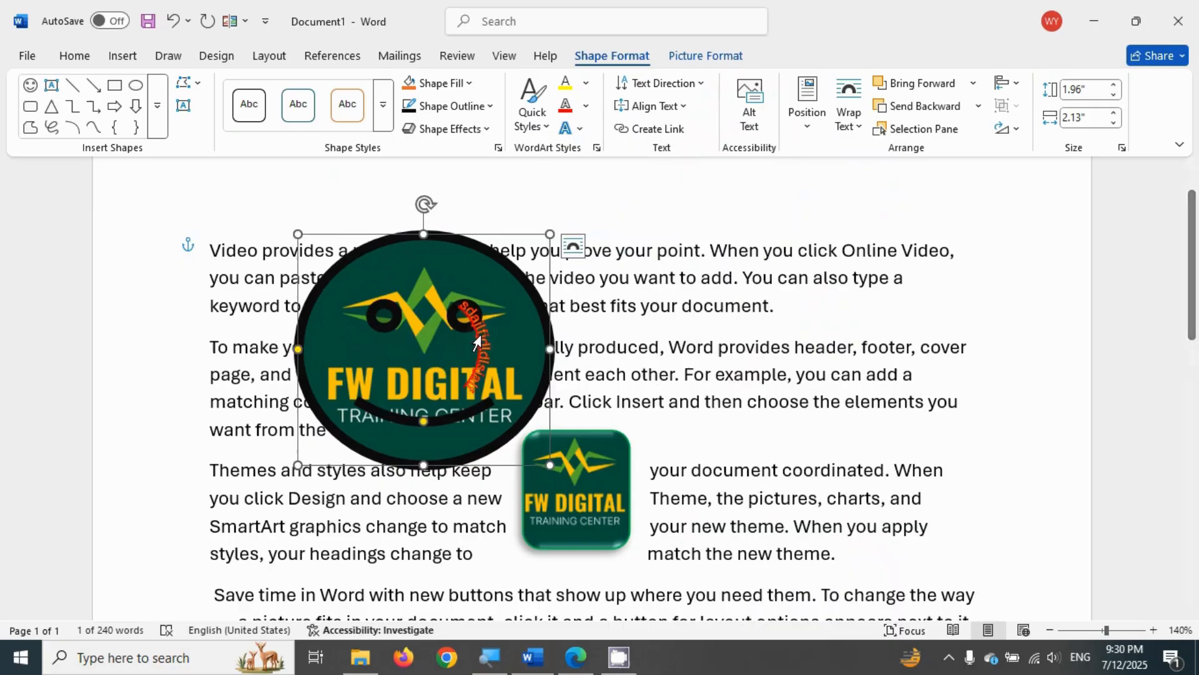
Step: Rotate all text in the smiley face so it runs vertically, and view the text alignment options without changing them
left_click(573, 246)
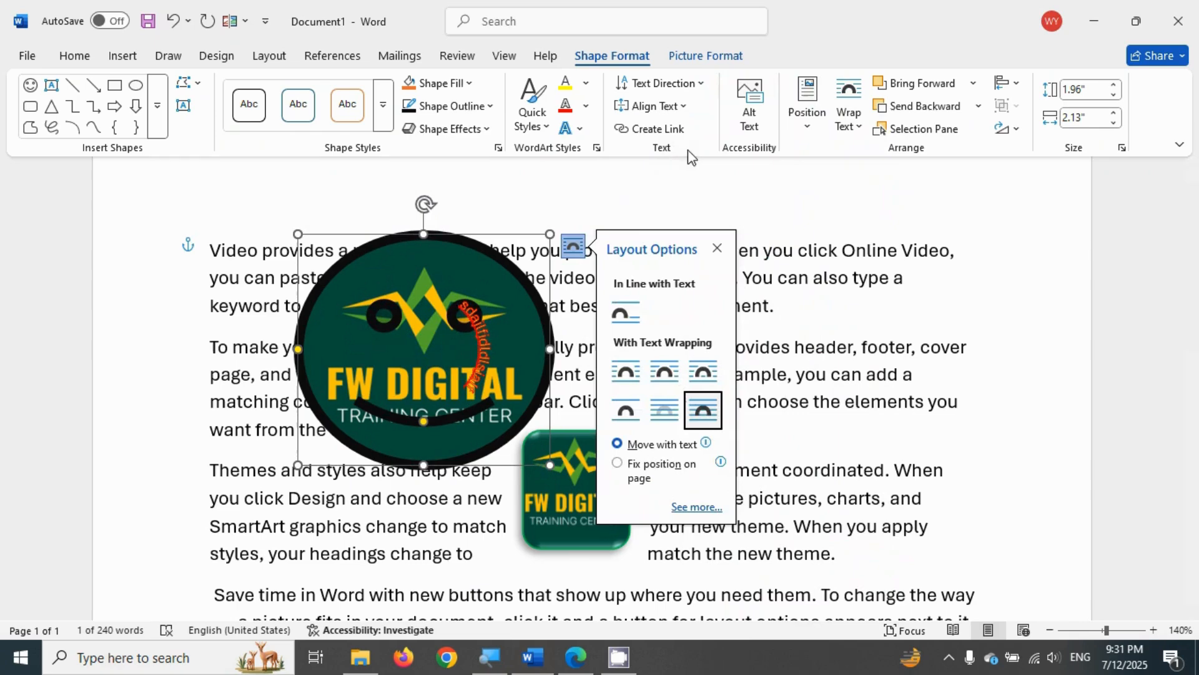
left_click(670, 79)
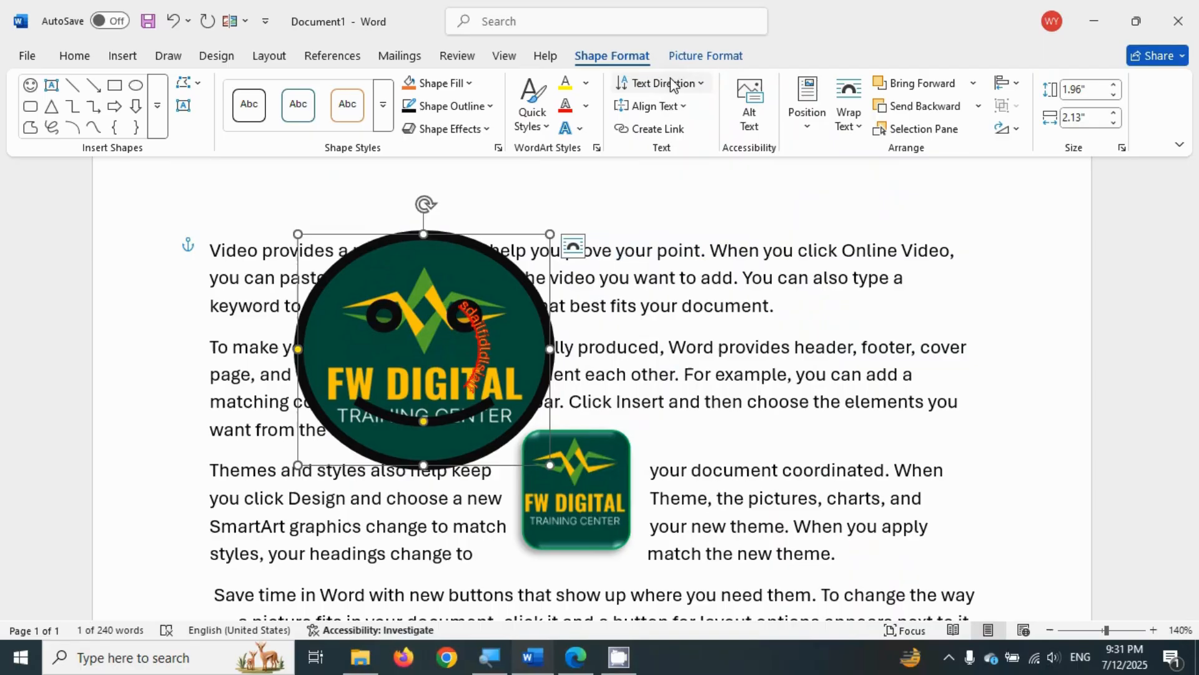
left_click(671, 84)
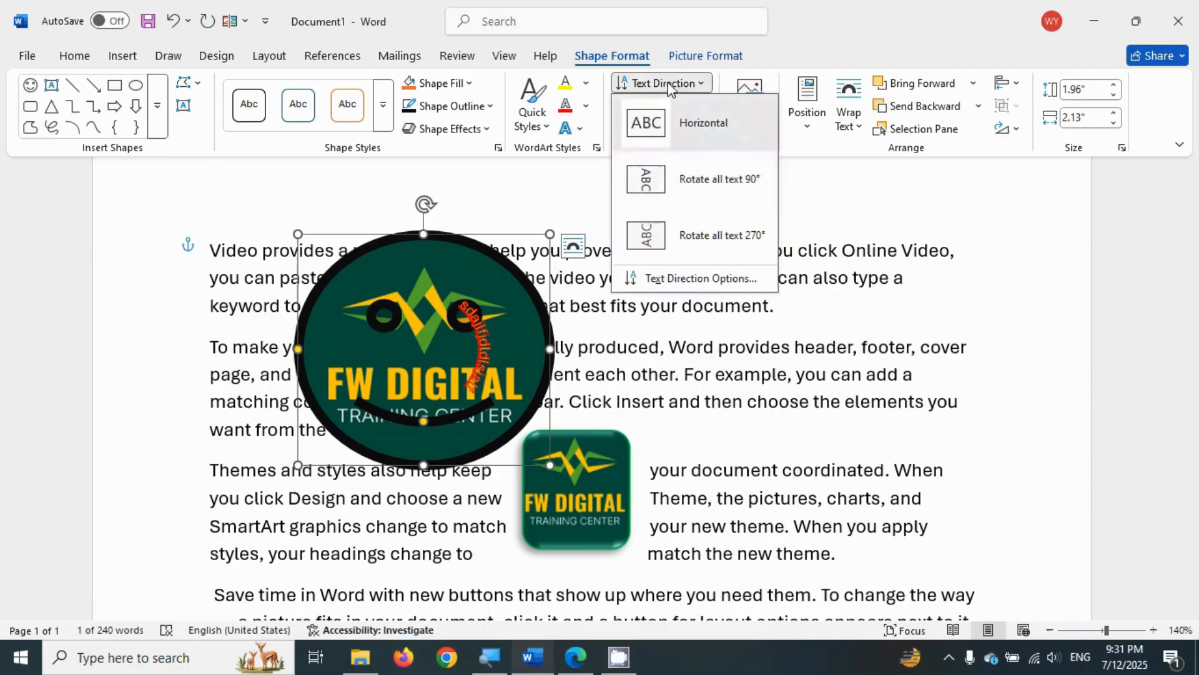
left_click(696, 253)
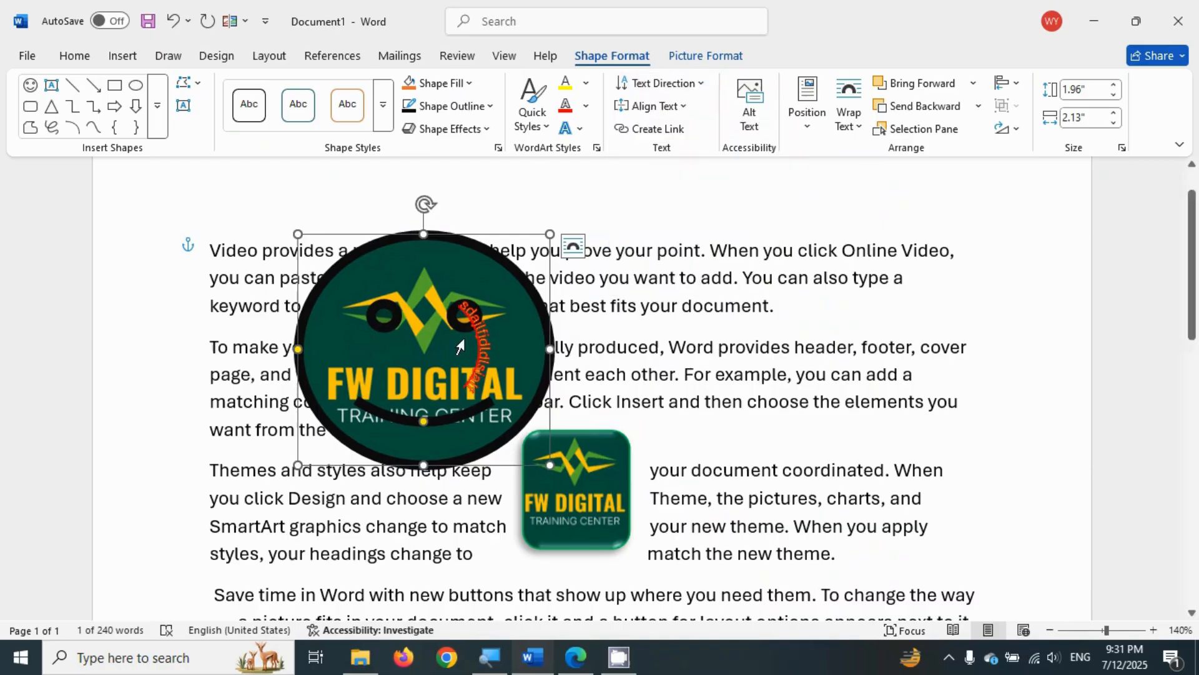
double_click(458, 341)
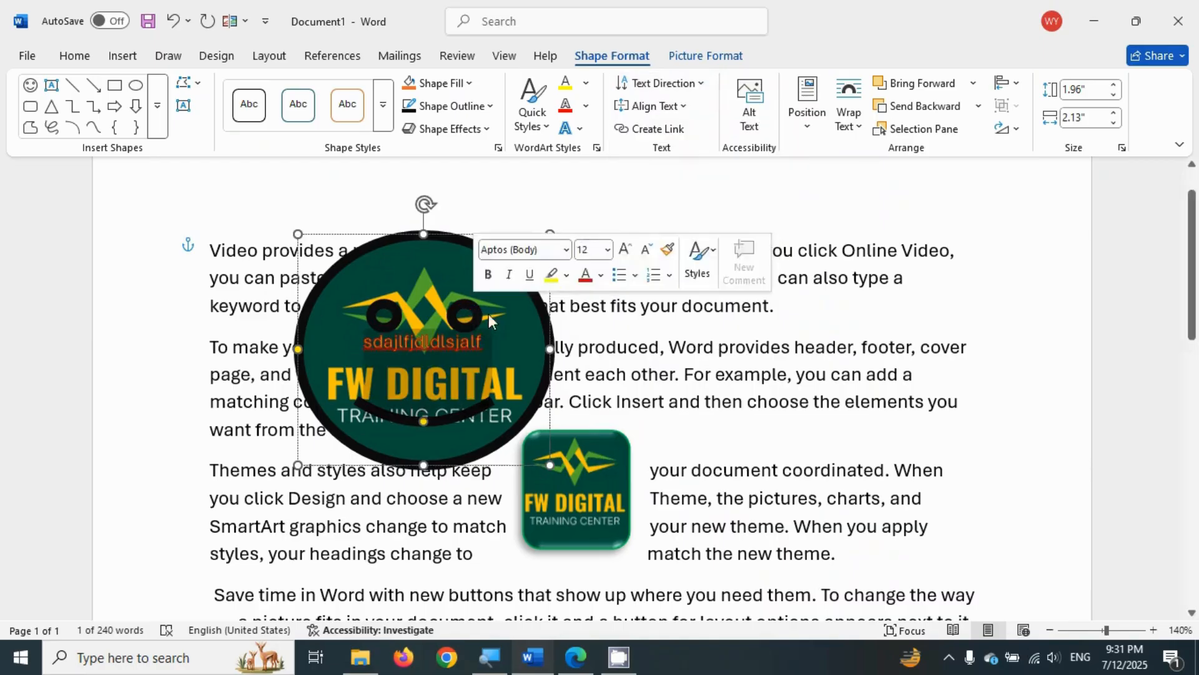
left_click(650, 85)
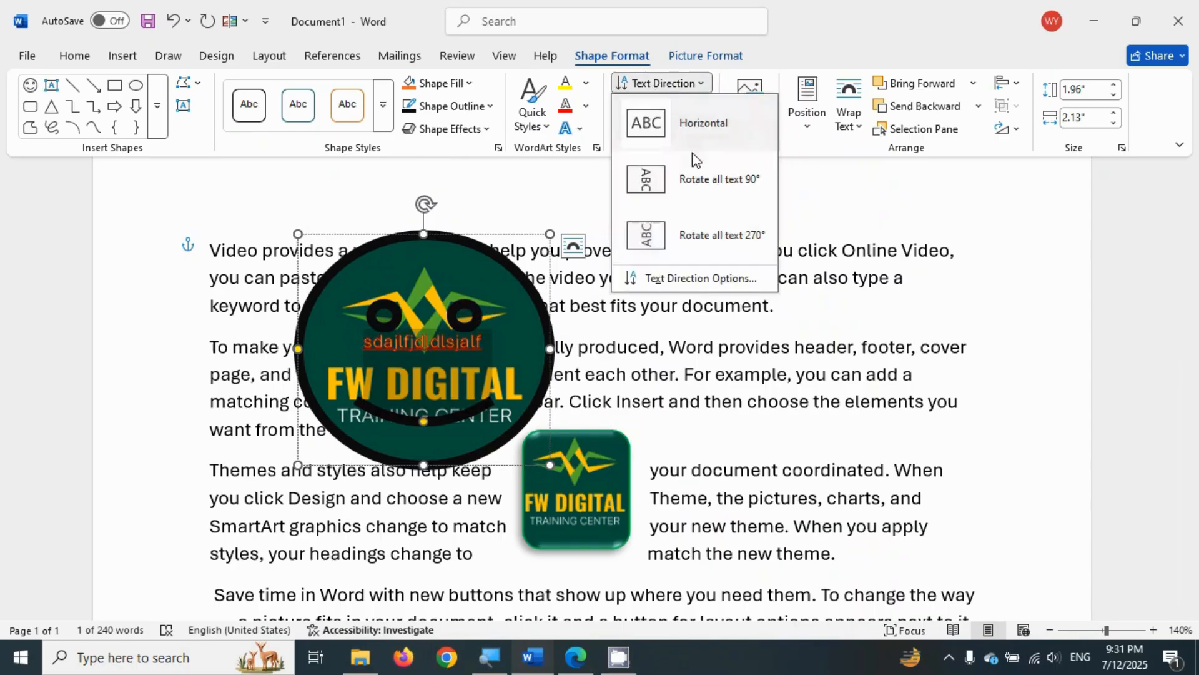
left_click(659, 242)
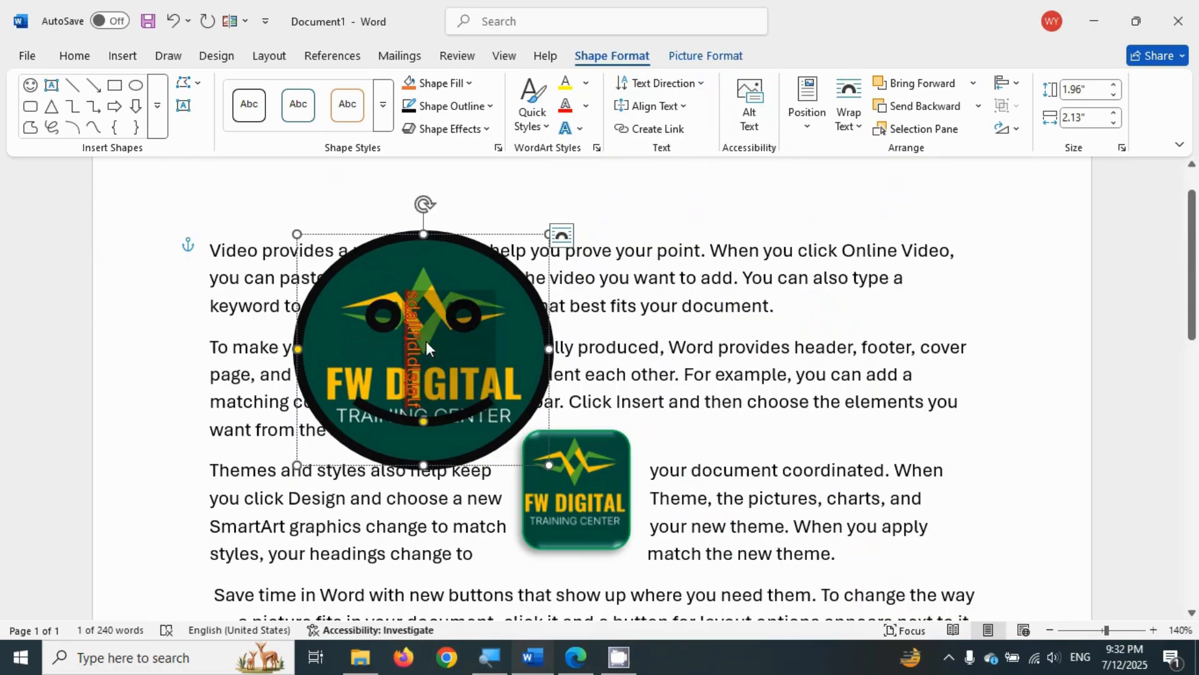
left_click(654, 106)
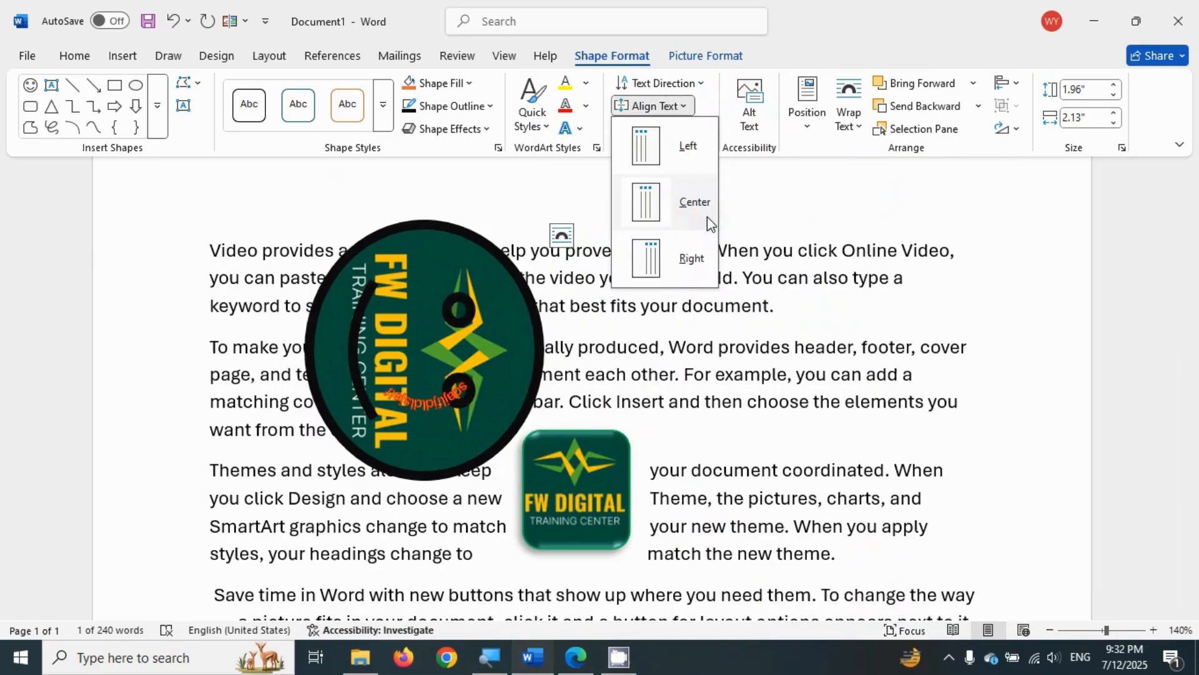
left_click(732, 354)
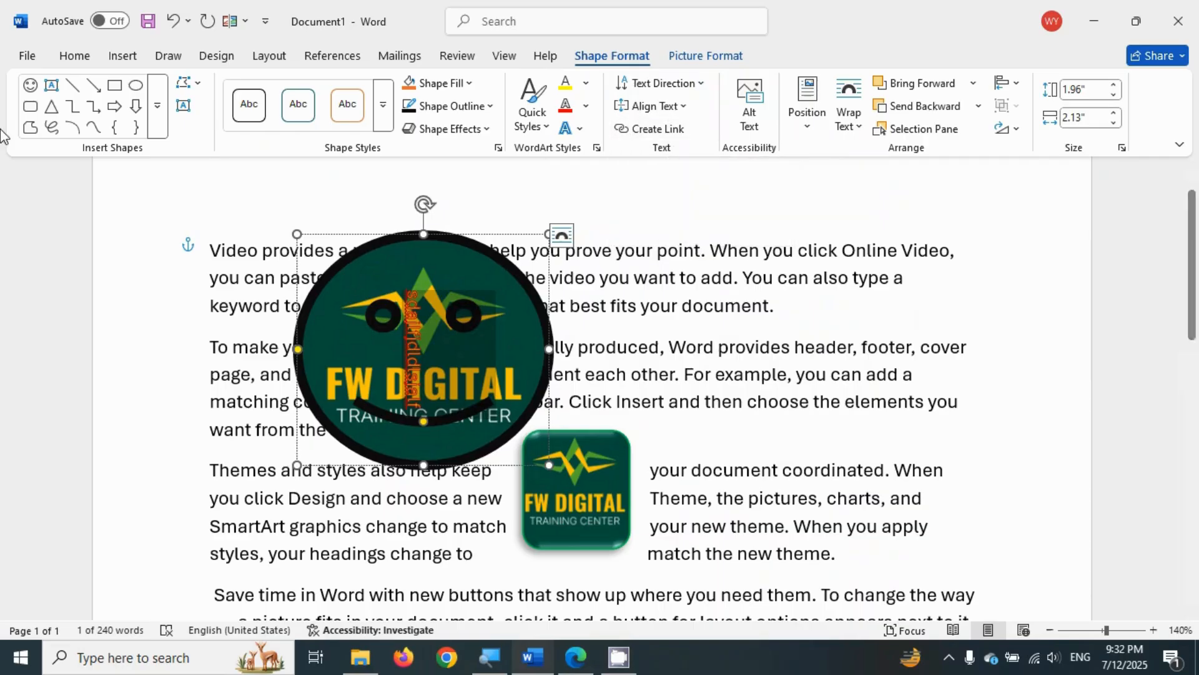
Step: Draw a rounded rectangle about 2.03" high and 2.65" wide to the right of the smiley face, and reselect the smiley face
left_click(29, 112)
left_click_drag(711, 245, 1025, 486)
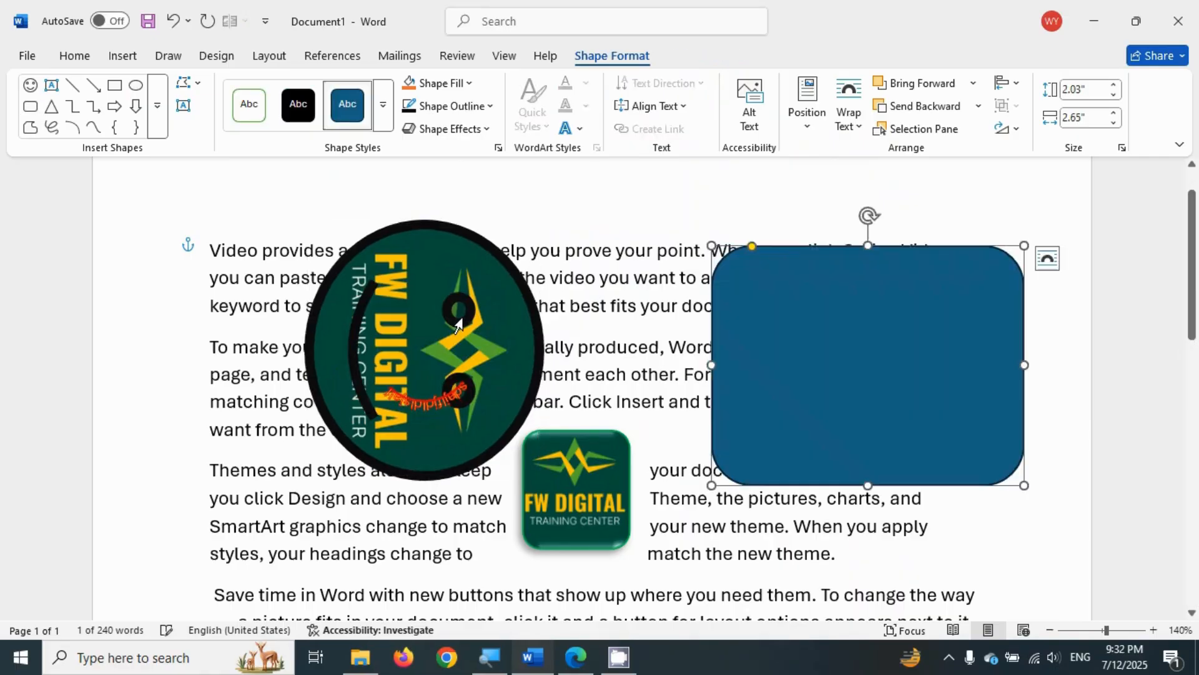
left_click(457, 324)
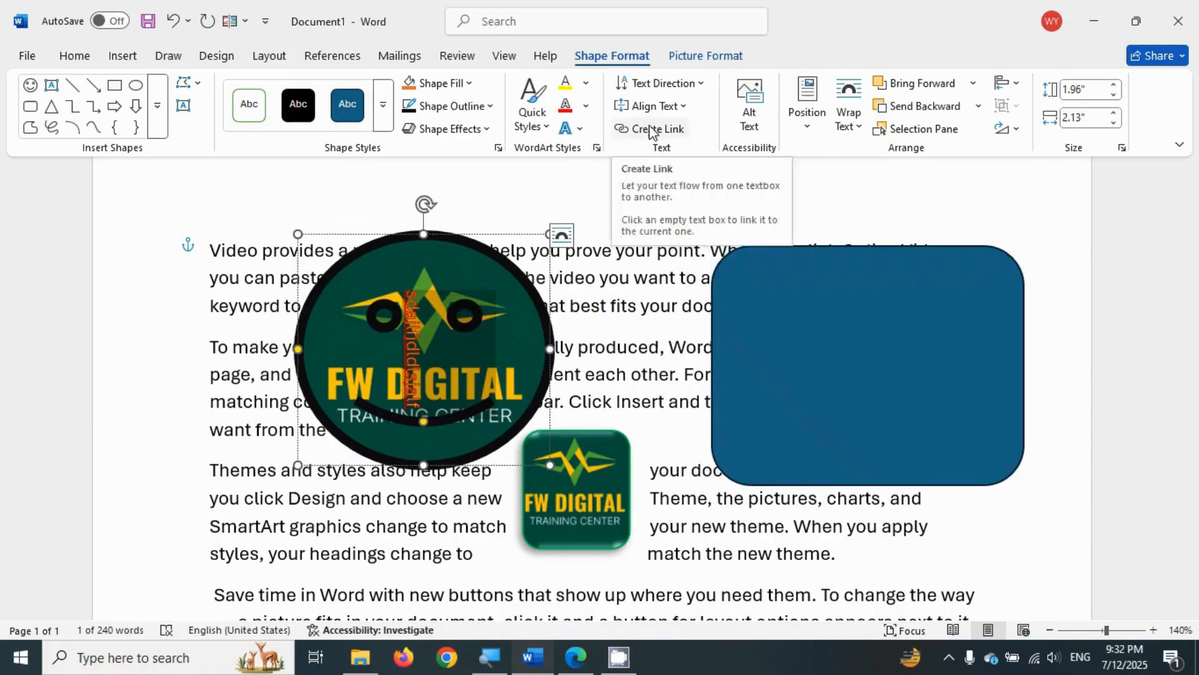
key("super")
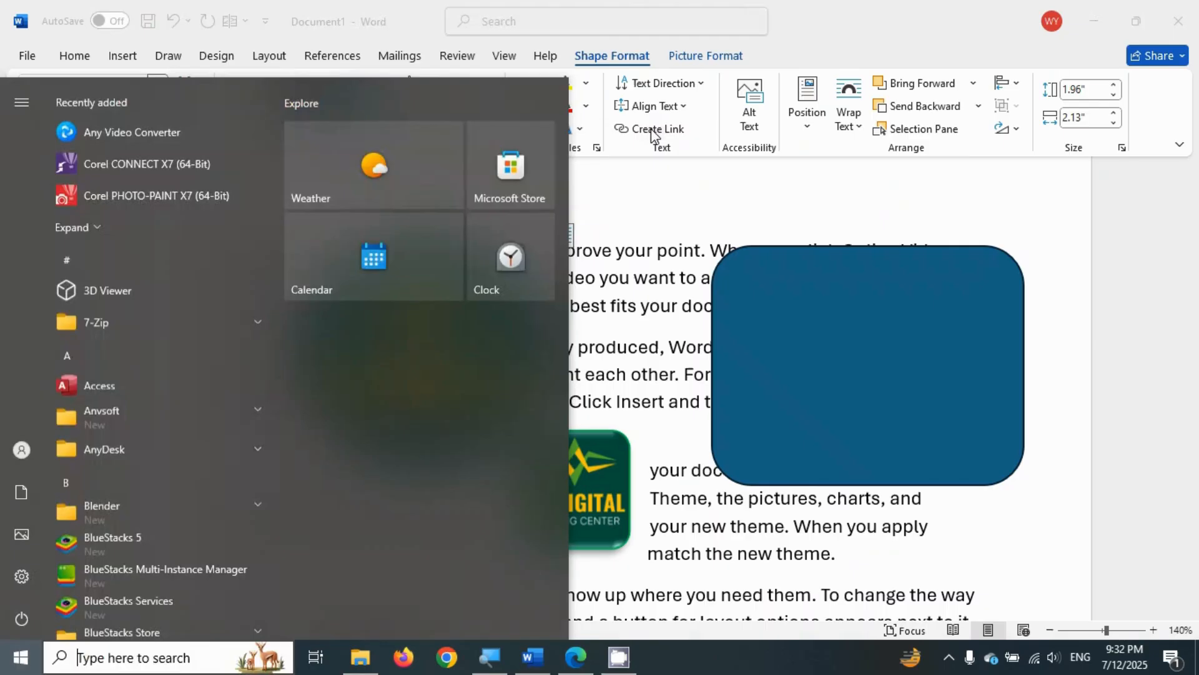
Step: Try to link the smiley face's text to the empty rounded rectangle
key("super")
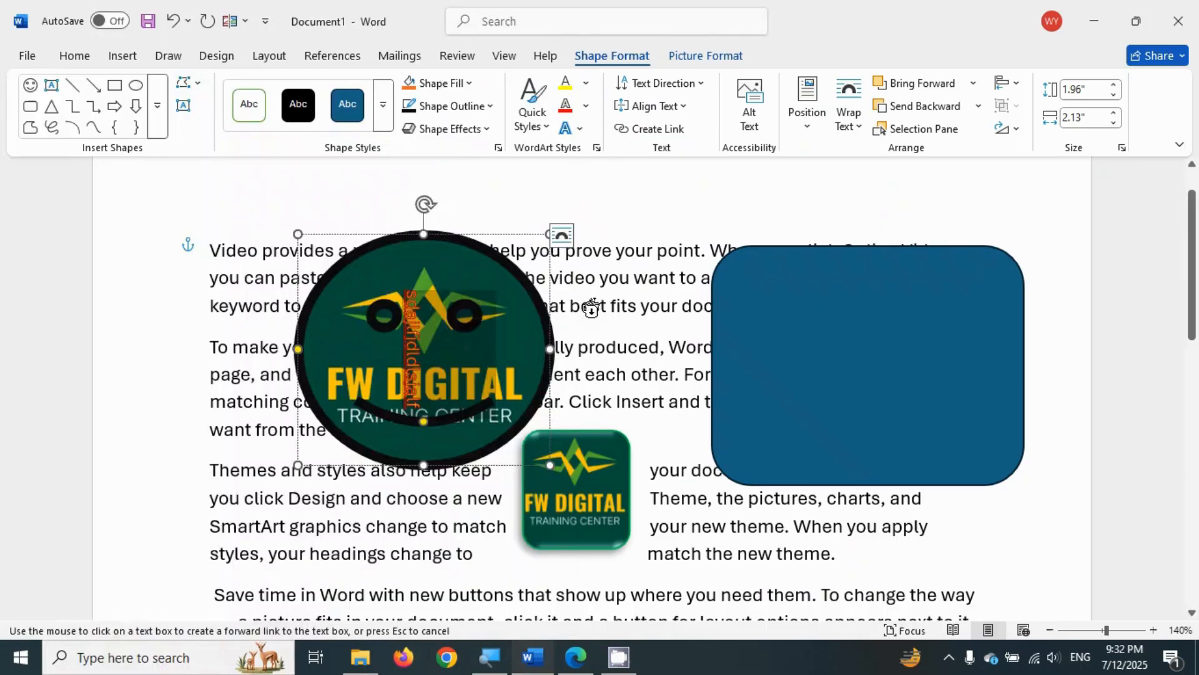
left_click(750, 312)
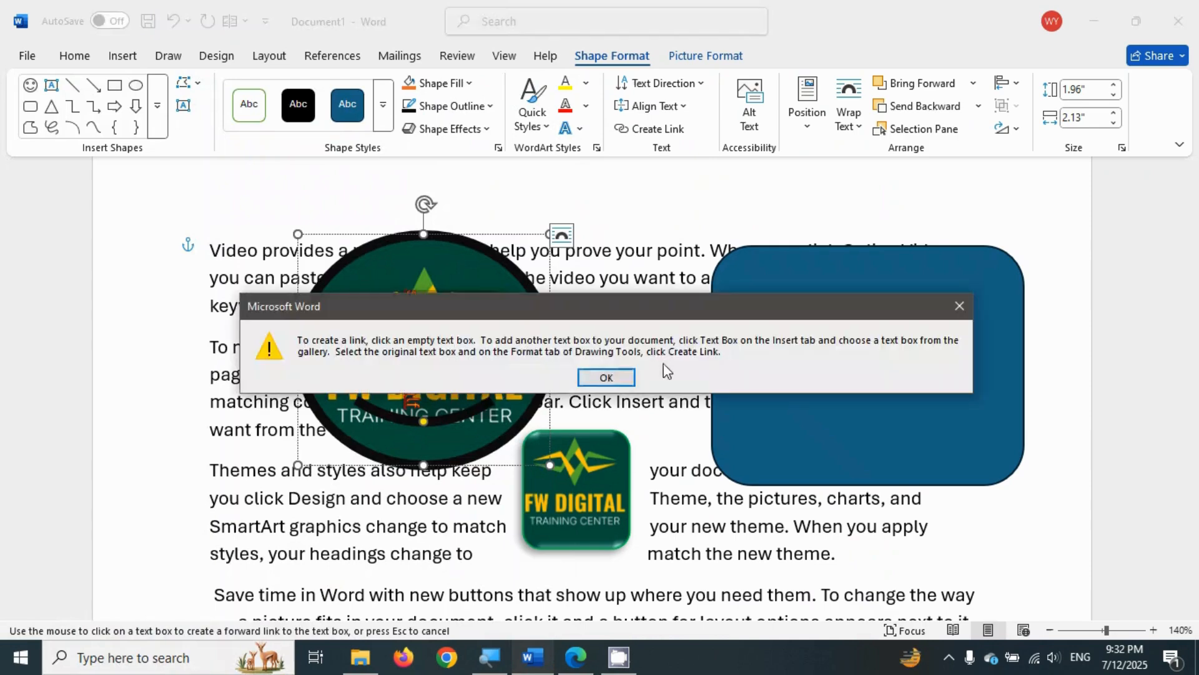
left_click(606, 377)
left_click(732, 355)
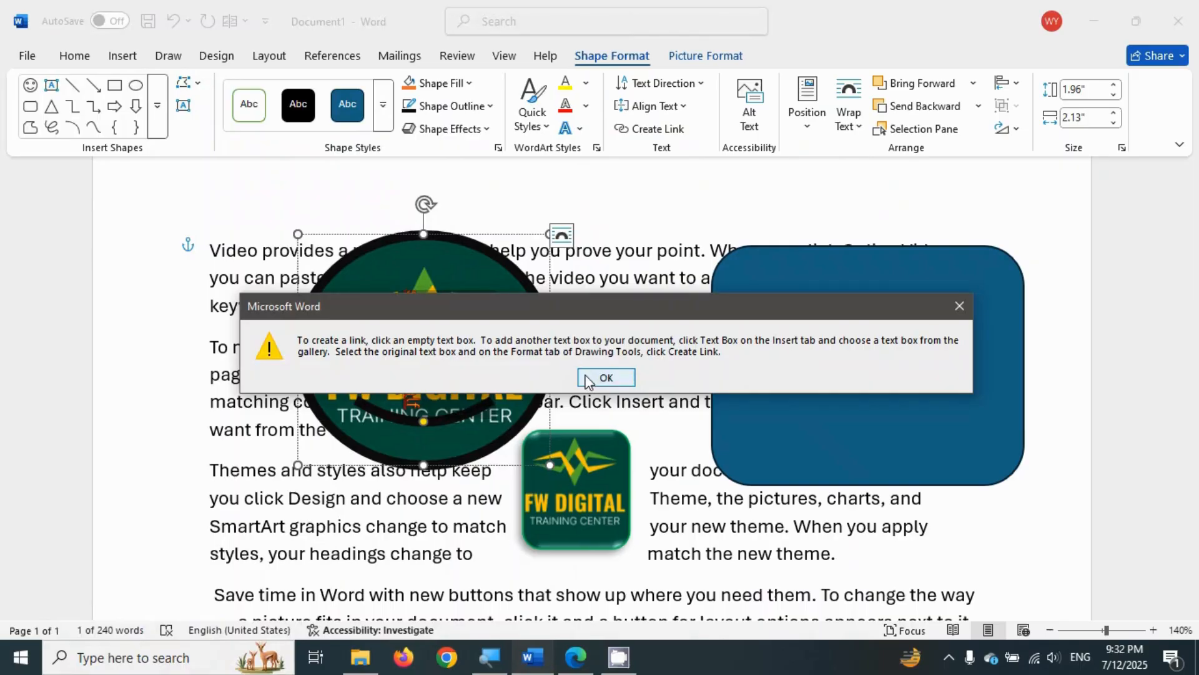
left_click(587, 379)
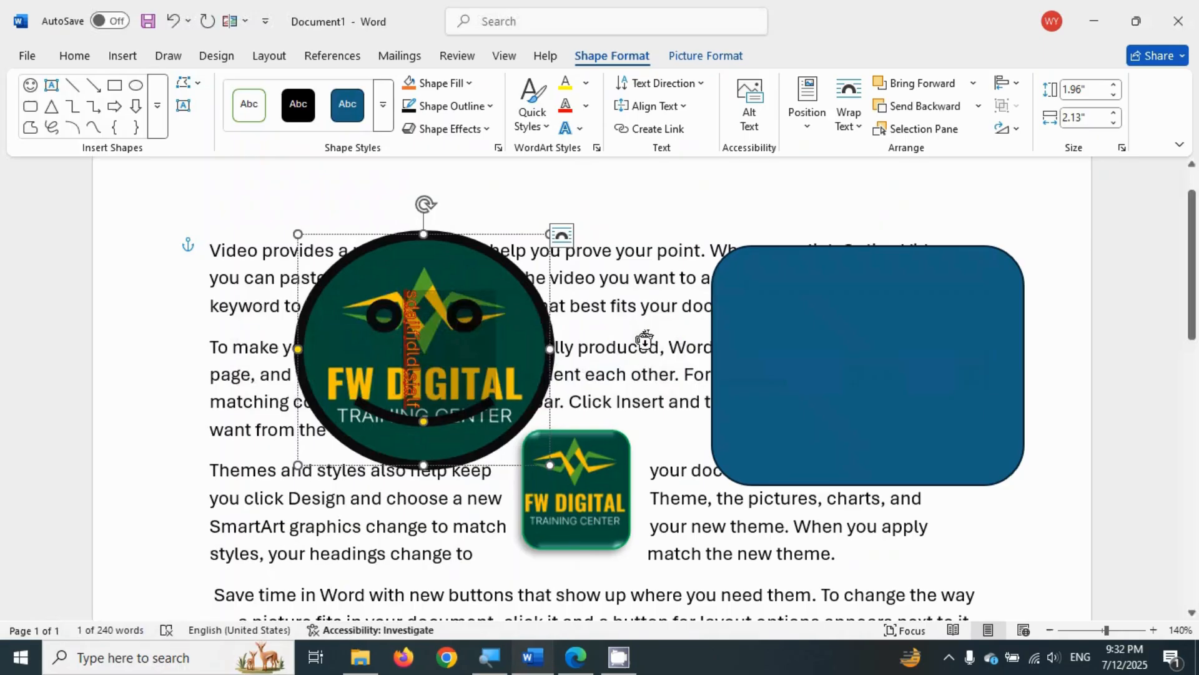
Step: Draw a text box about 2.36" high and 2.33" wide beside the smiley face and link the smiley face's text to it
left_click(52, 84)
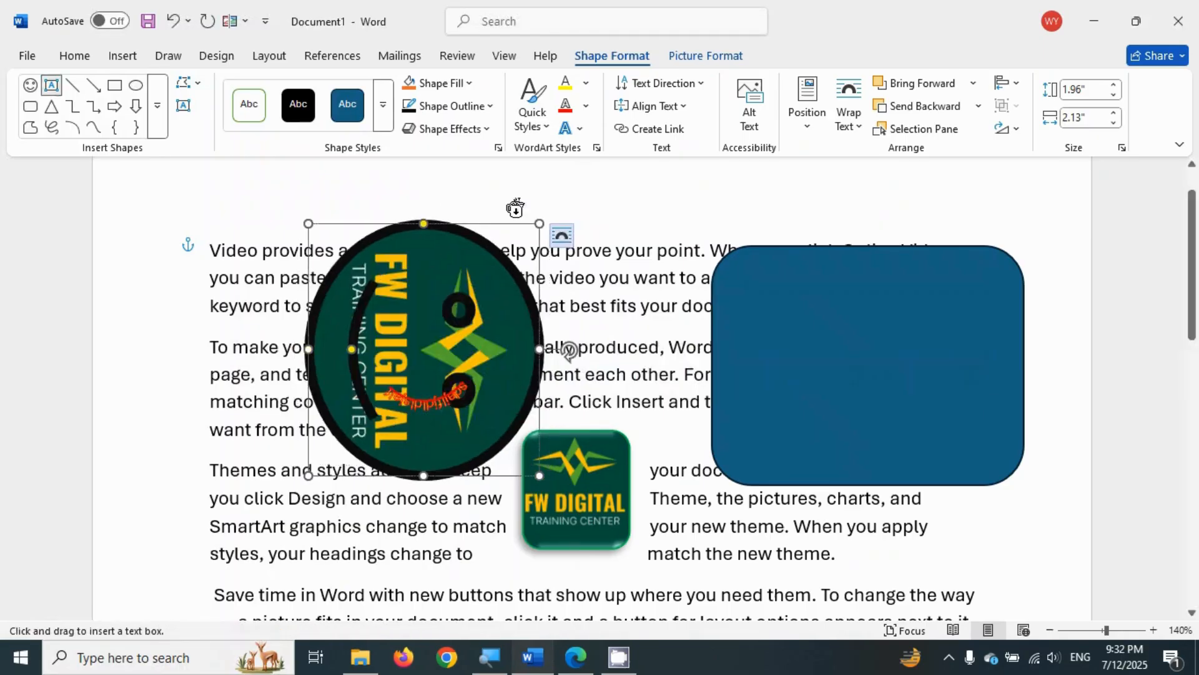
left_click_drag(598, 186, 872, 465)
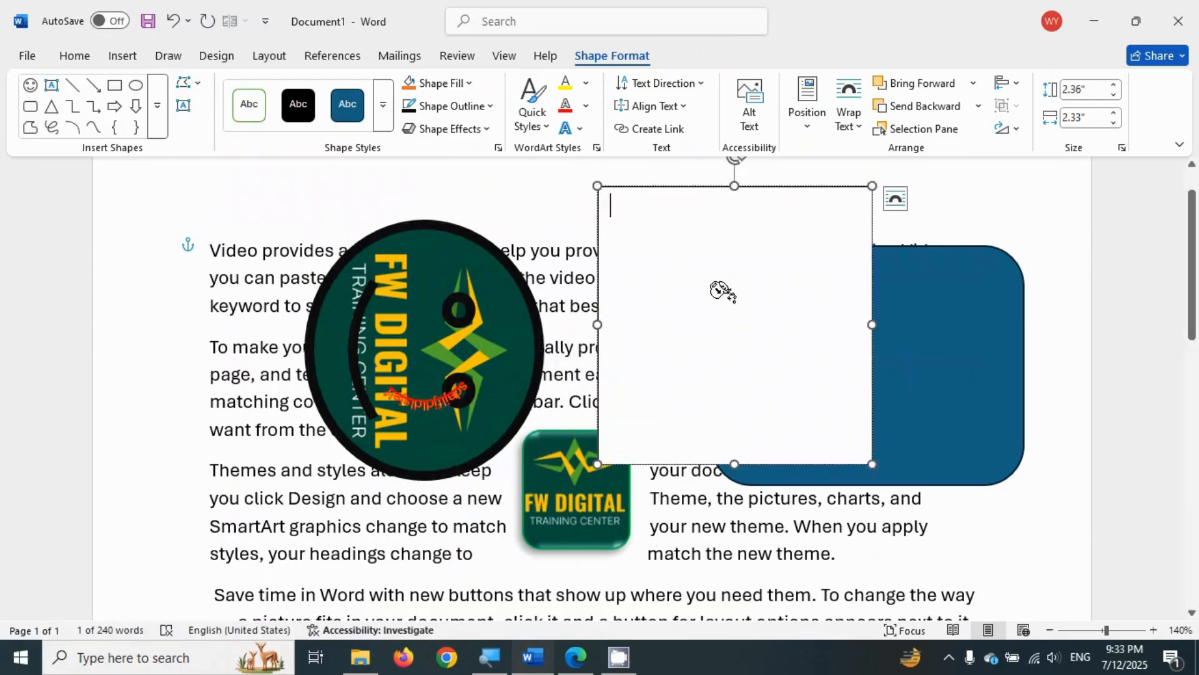
left_click(720, 294)
left_click(552, 376)
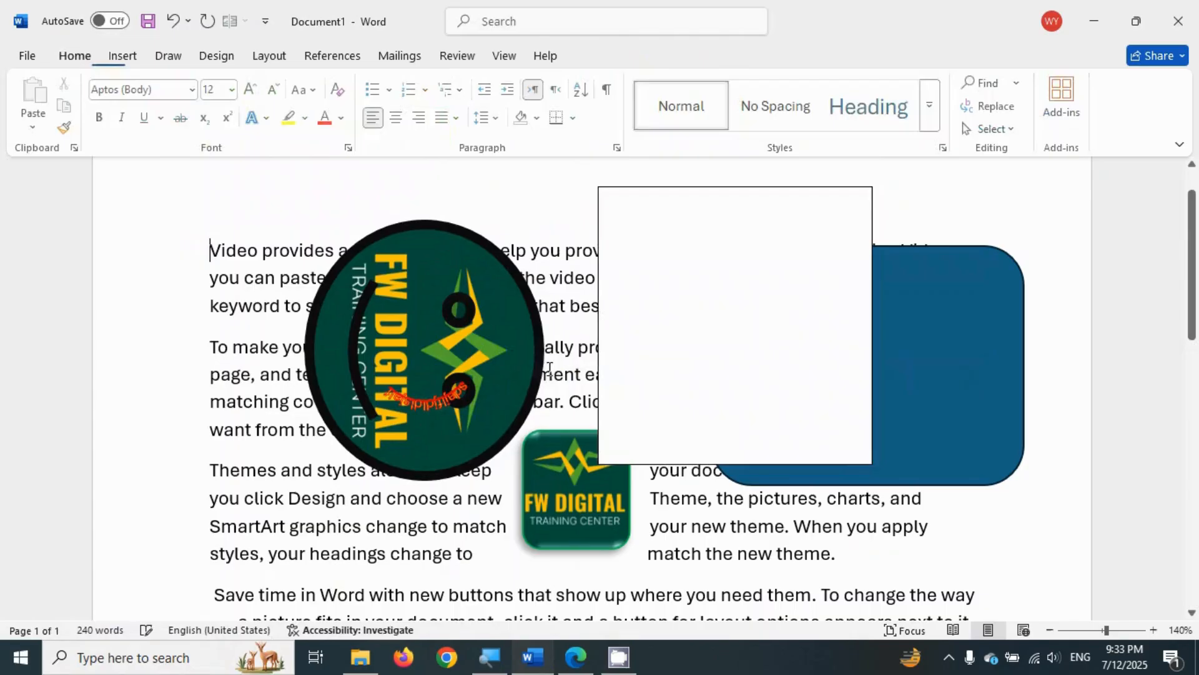
left_click(425, 350)
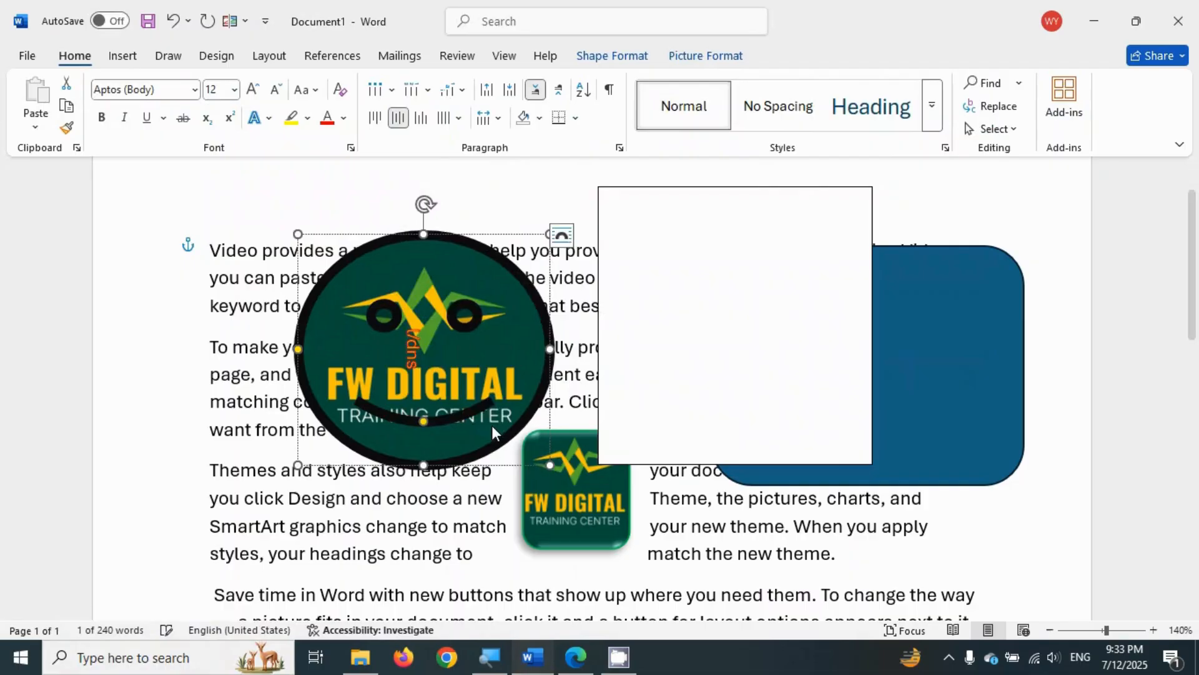
Step: Fill the smiley face with random sample text until it overflows into the linked text box, and select the text across both
type("kljdclkdsl;knalkdslknalkdslnlldsanslidsklnldnl")
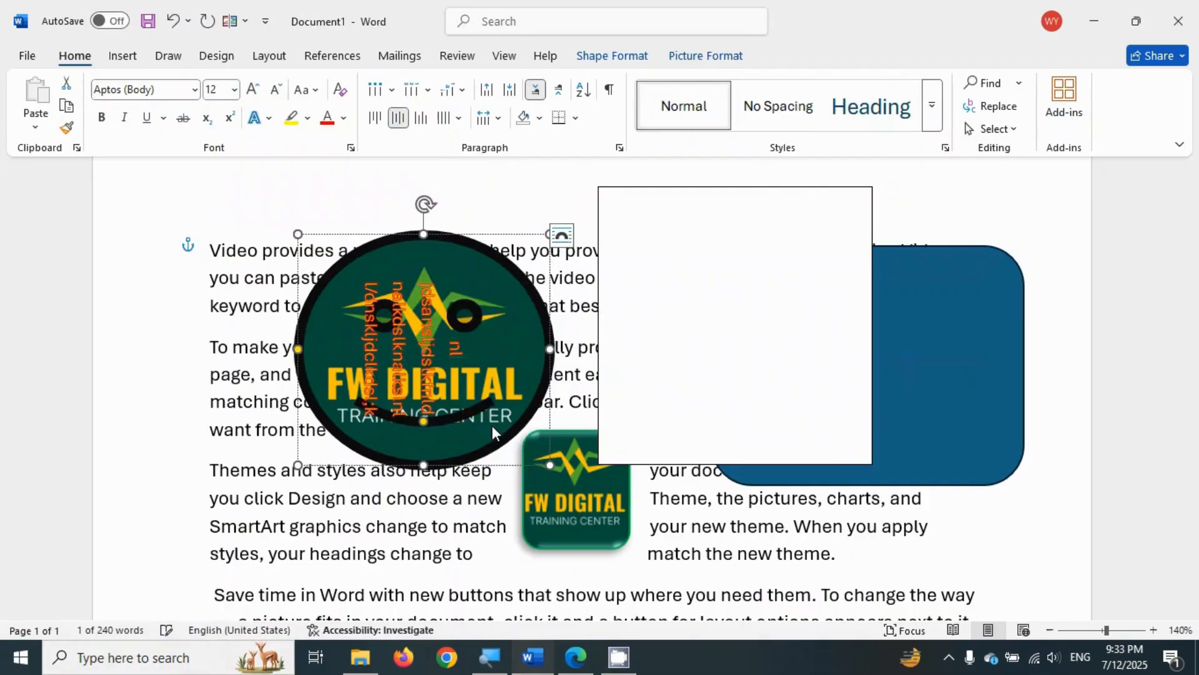
type("qlqlqchlknalnalnd")
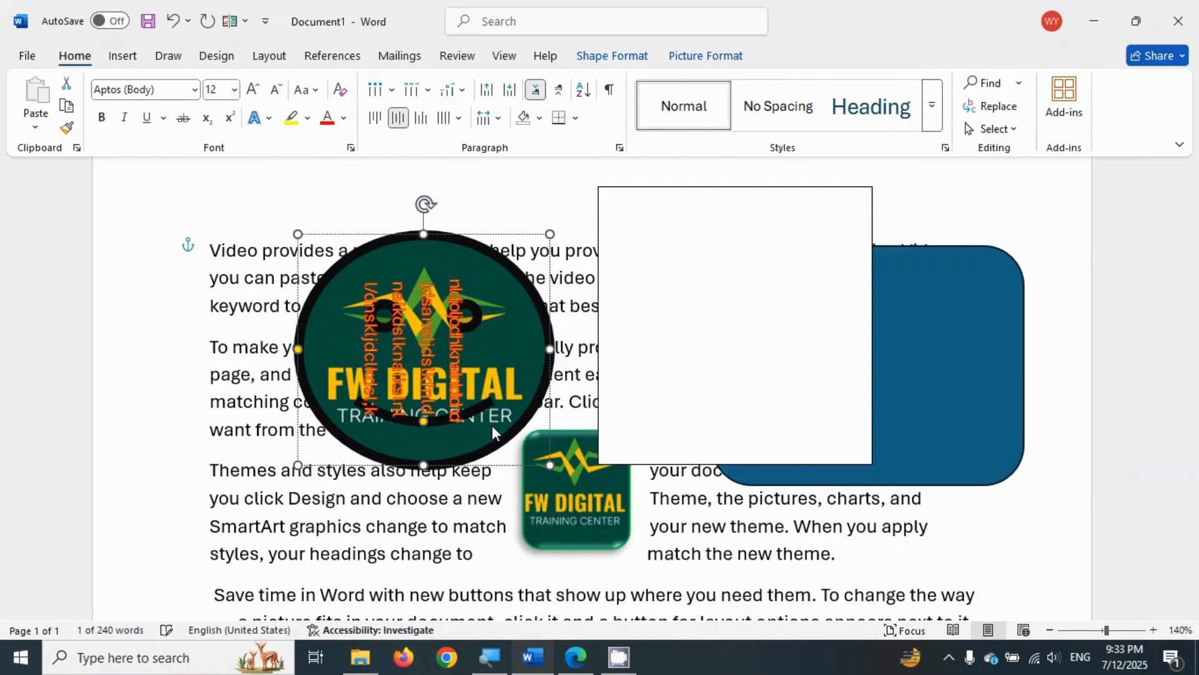
type("kldsnlkdnlskn")
type("lfldn")
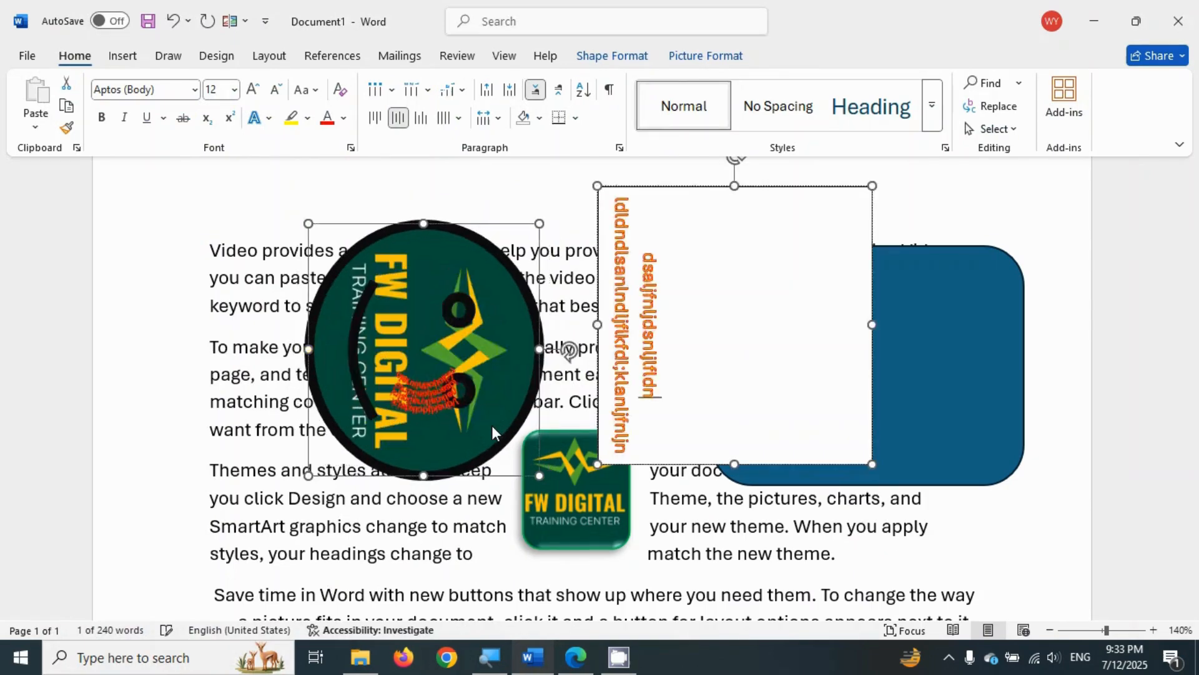
type("slfnldnfljnfljdsnaljnfm")
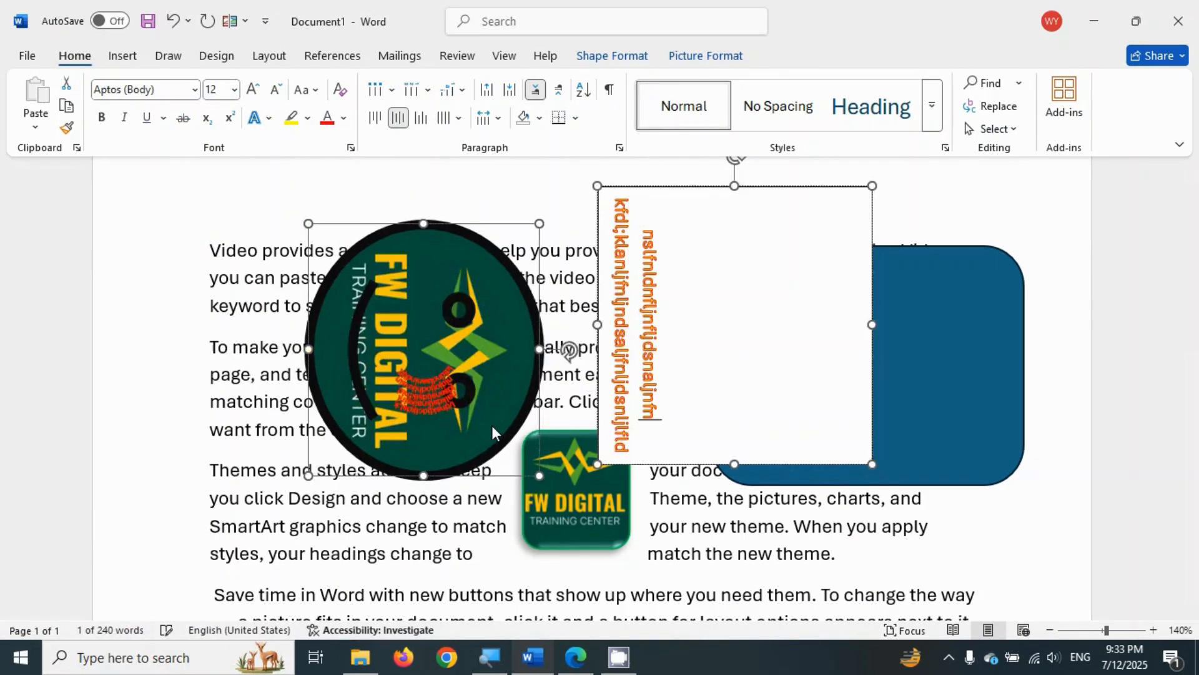
left_click(492, 425)
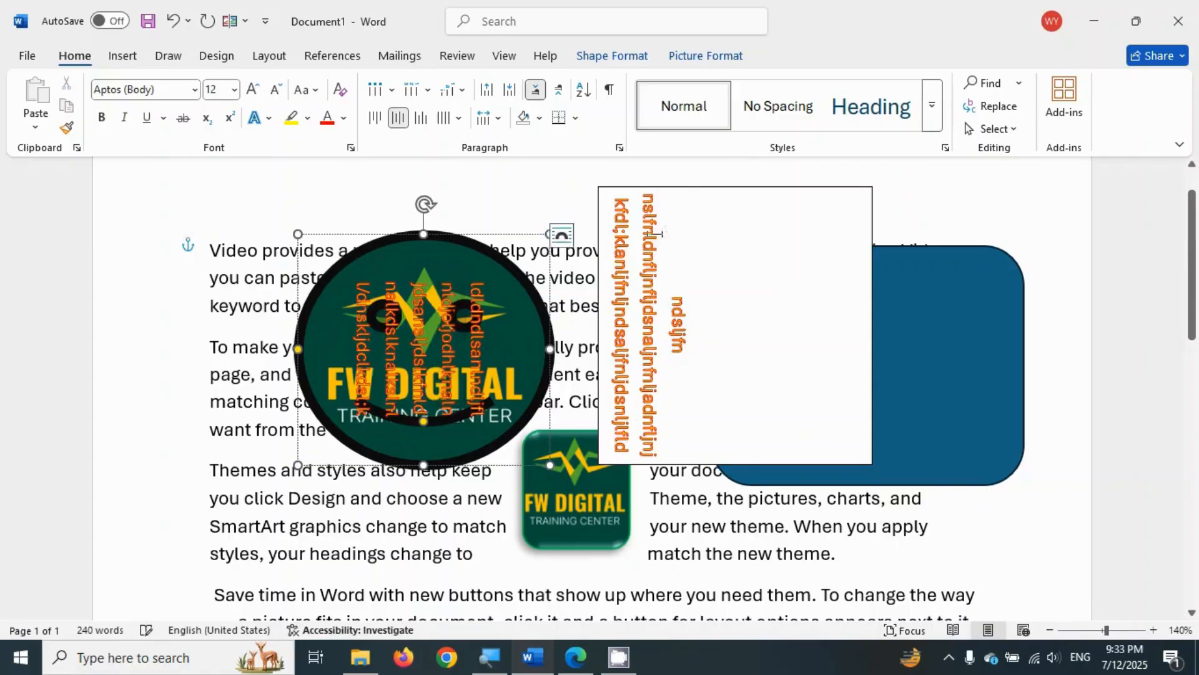
double_click(689, 373)
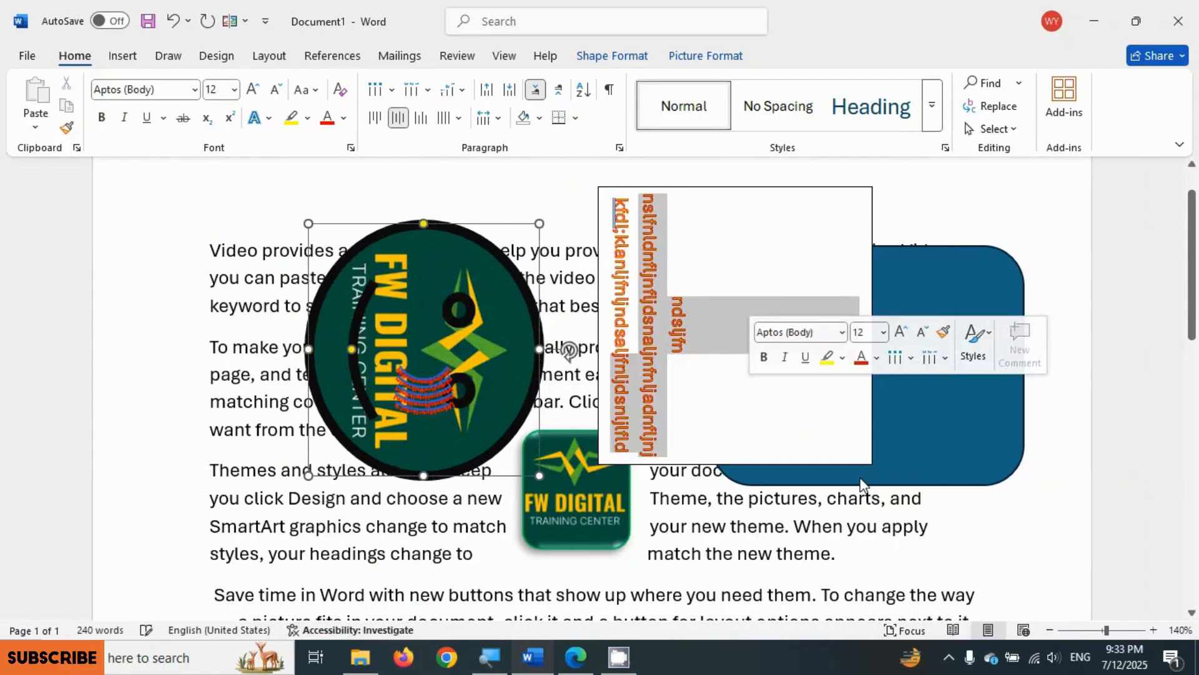
left_click(851, 496)
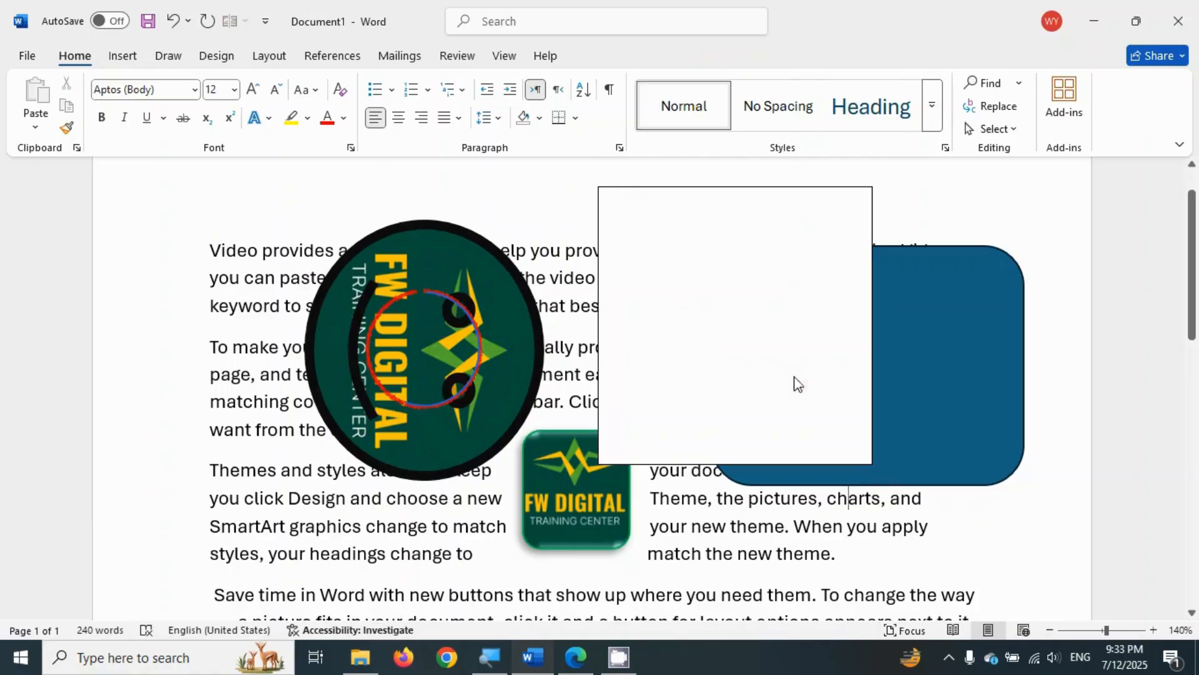
Step: Delete the text box, the rounded rectangle and the smiley face, keeping only the logo picture in the document
left_click(671, 189)
key("Delete")
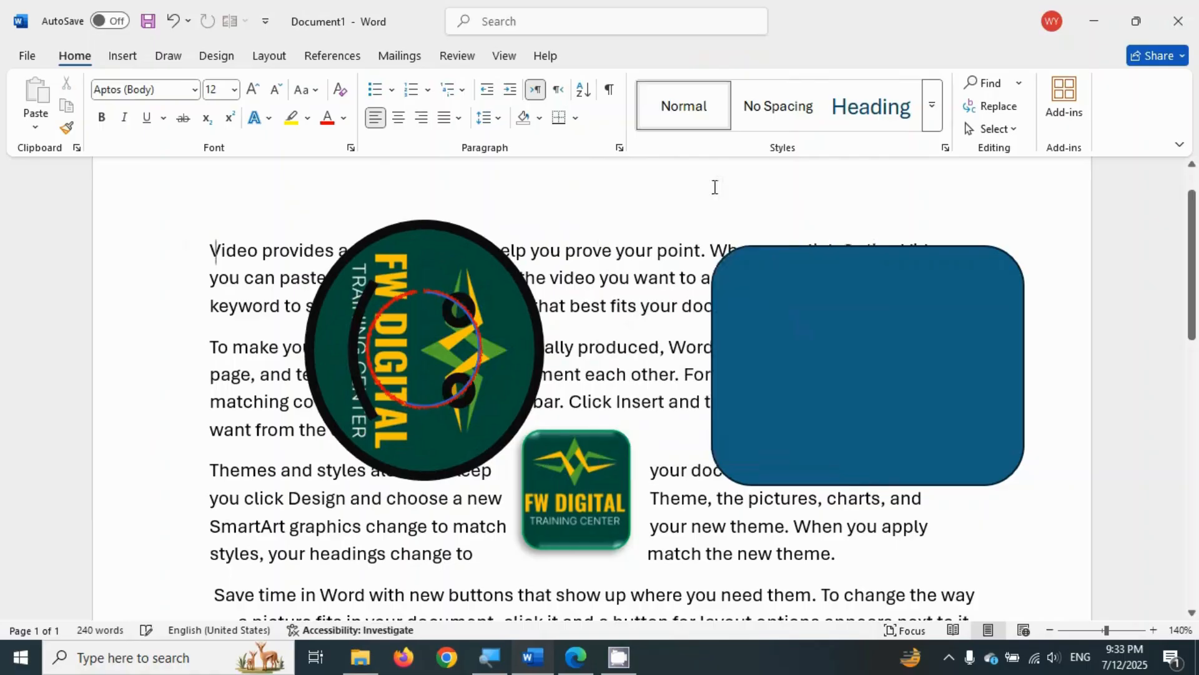
key("Delete")
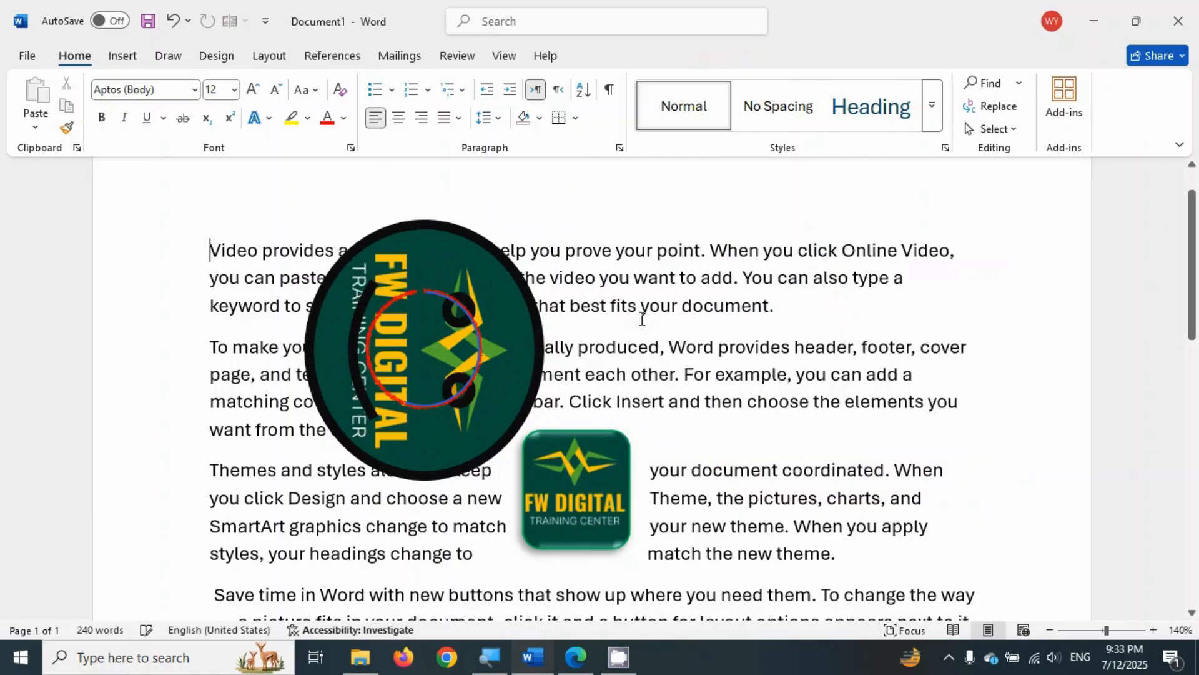
left_click(492, 360)
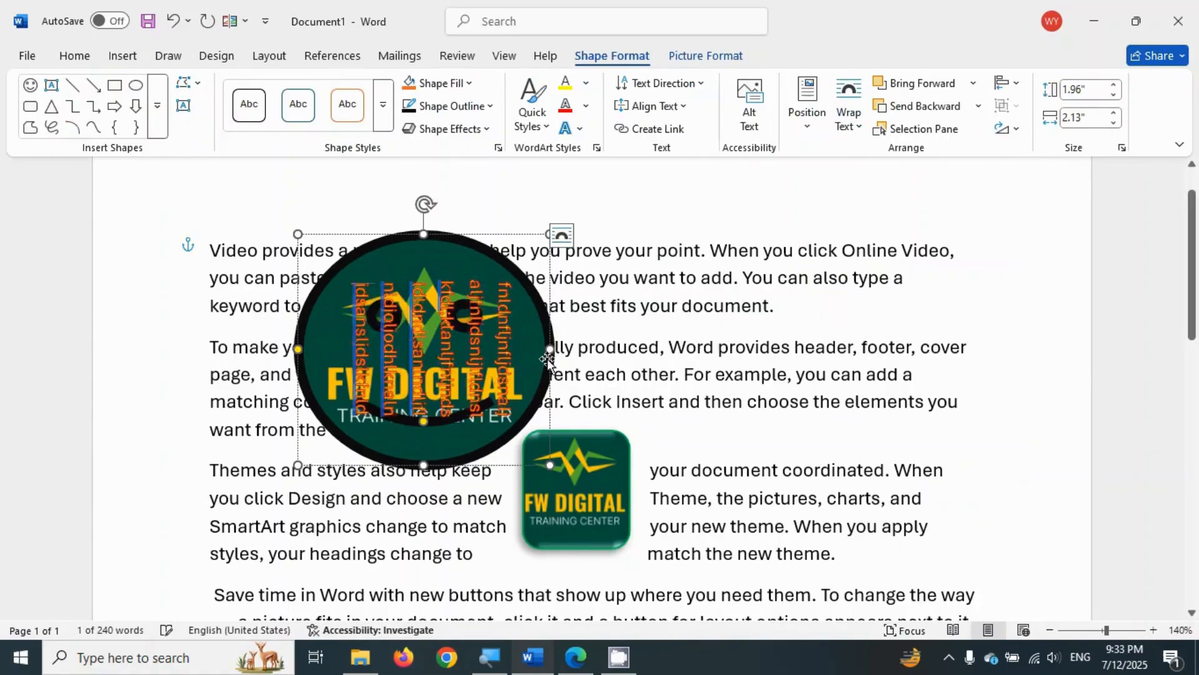
left_click(498, 262)
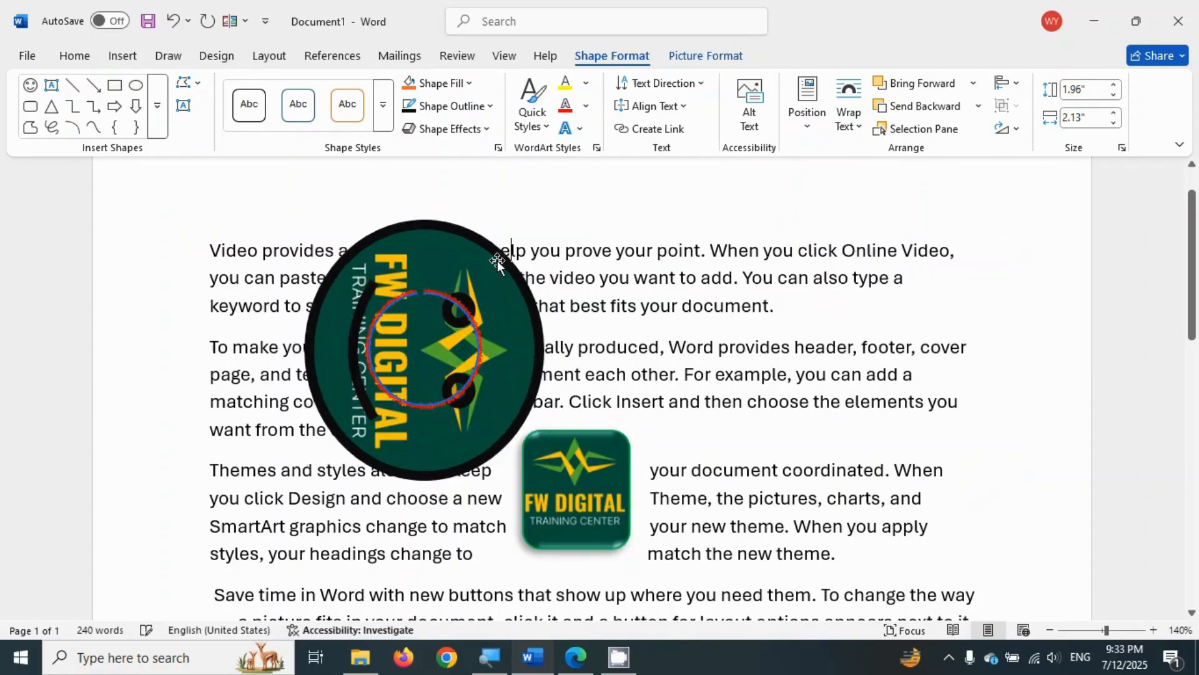
key("Delete")
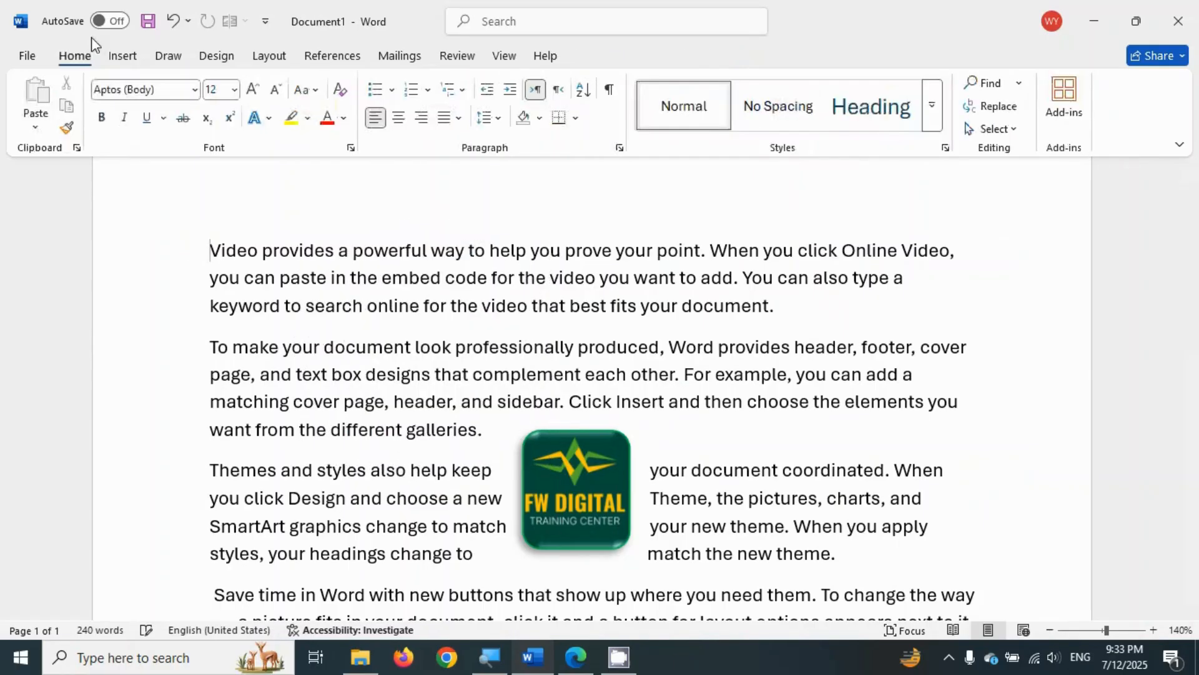
Step: Insert the Asia-facing globe icon from the stock icons and move it before the word "search" in the first paragraph
left_click(116, 49)
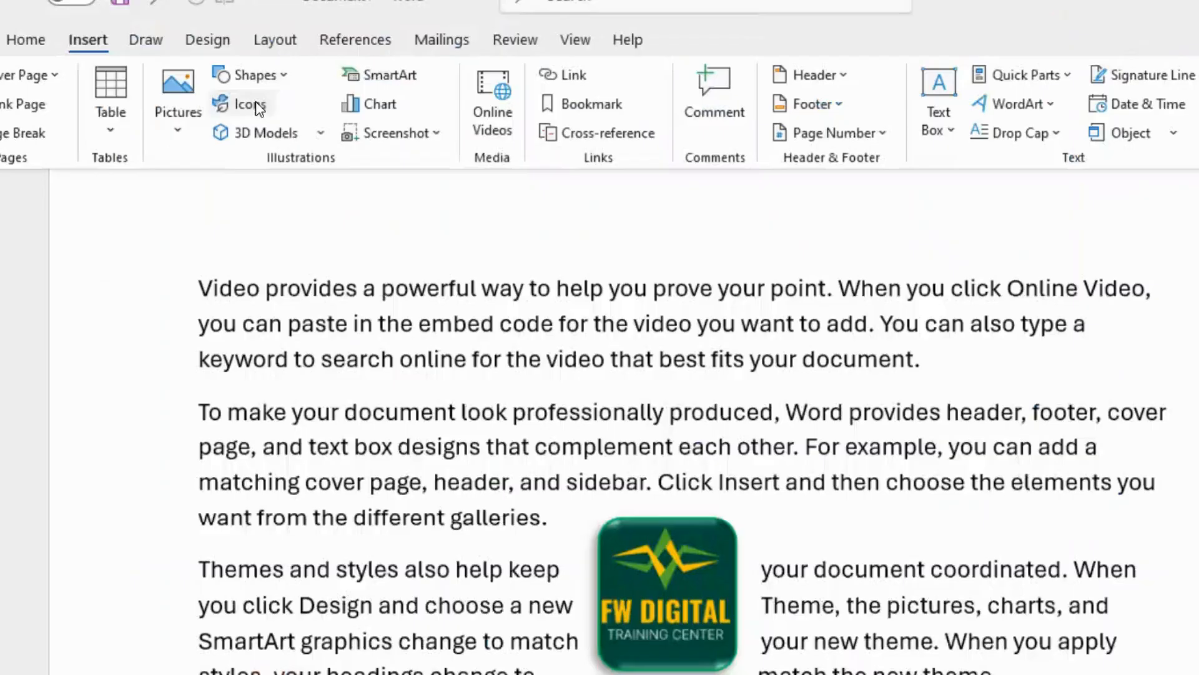
left_click(250, 105)
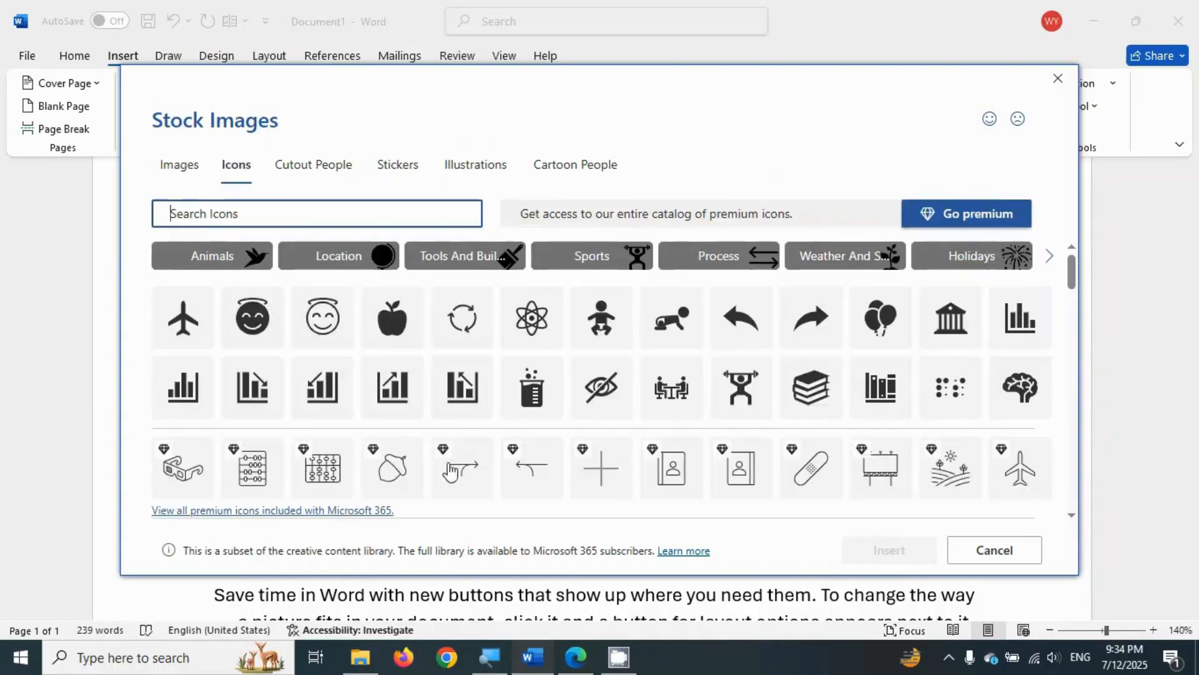
scroll(445, 447, "down", 5)
scroll(441, 423, "down", 5)
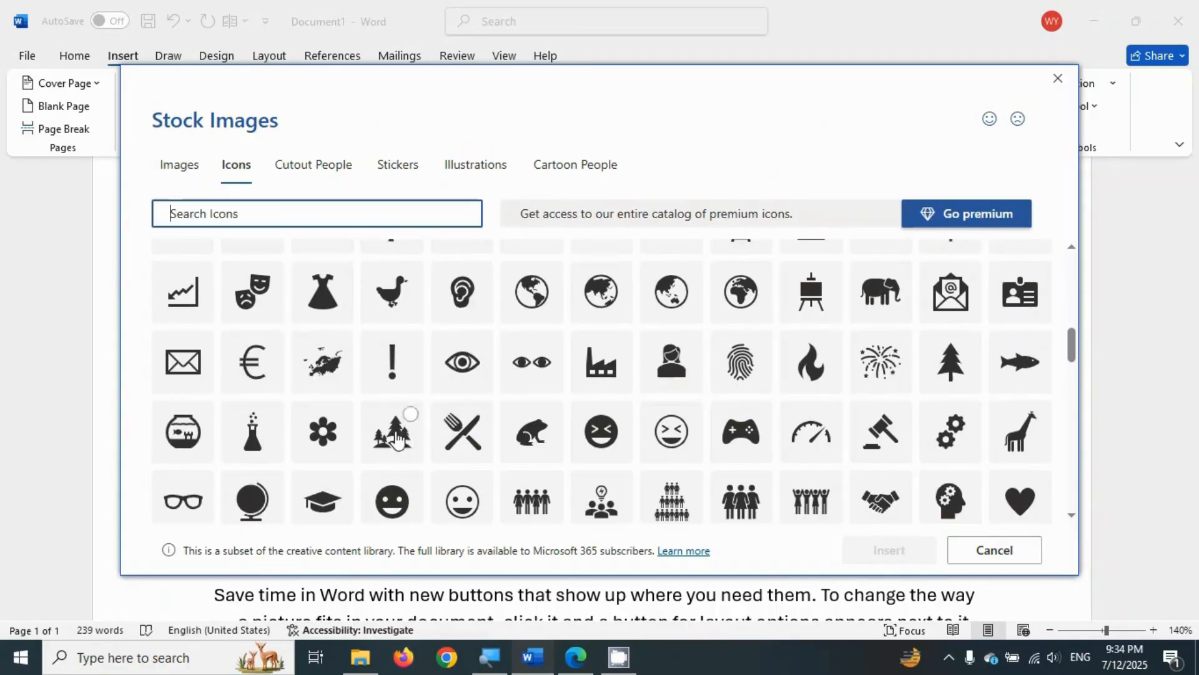
scroll(396, 437, "down", 4)
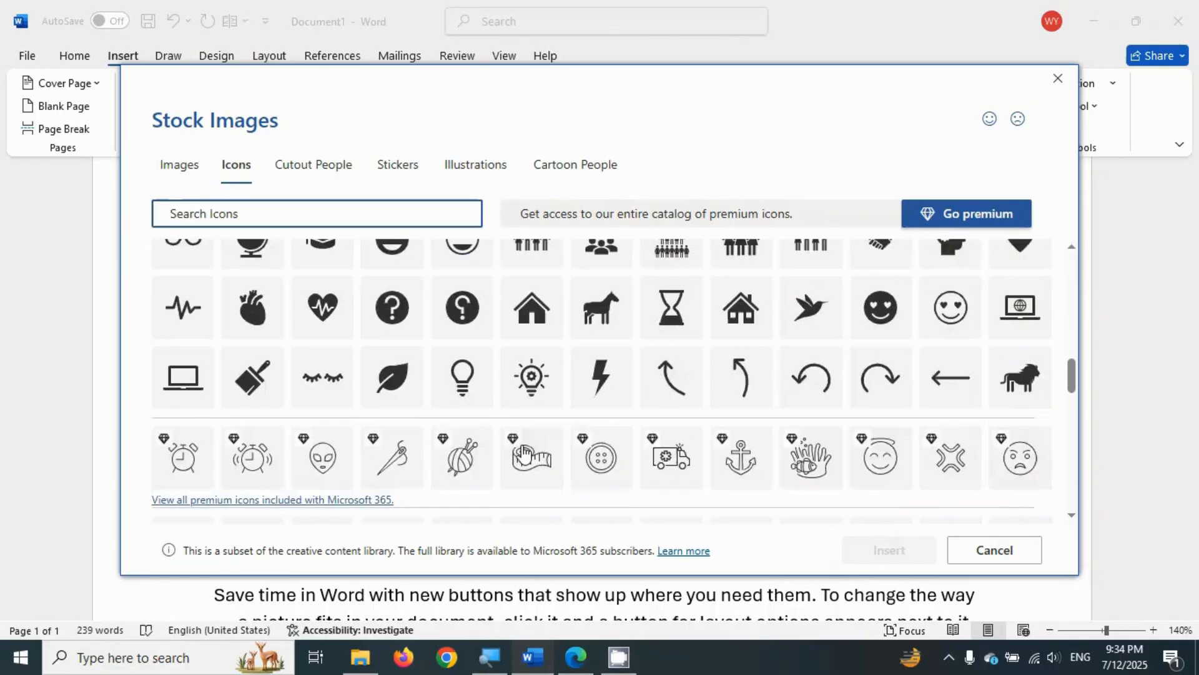
scroll(524, 453, "up", 4)
scroll(523, 453, "up", 3)
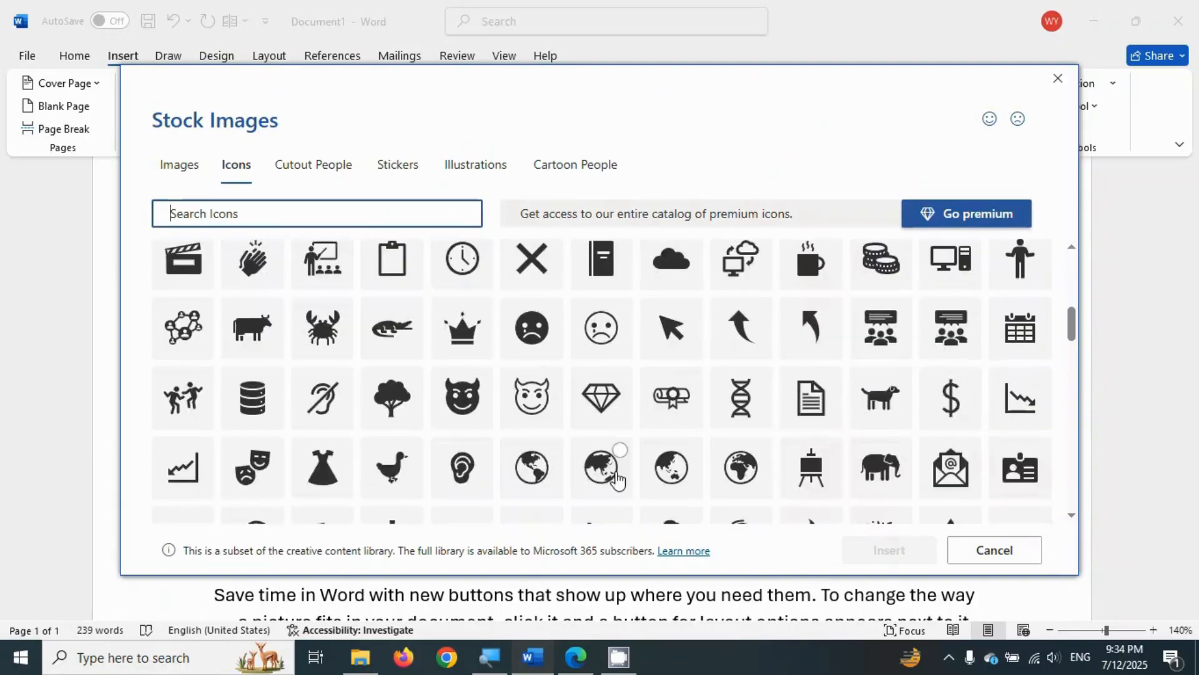
left_click(617, 479)
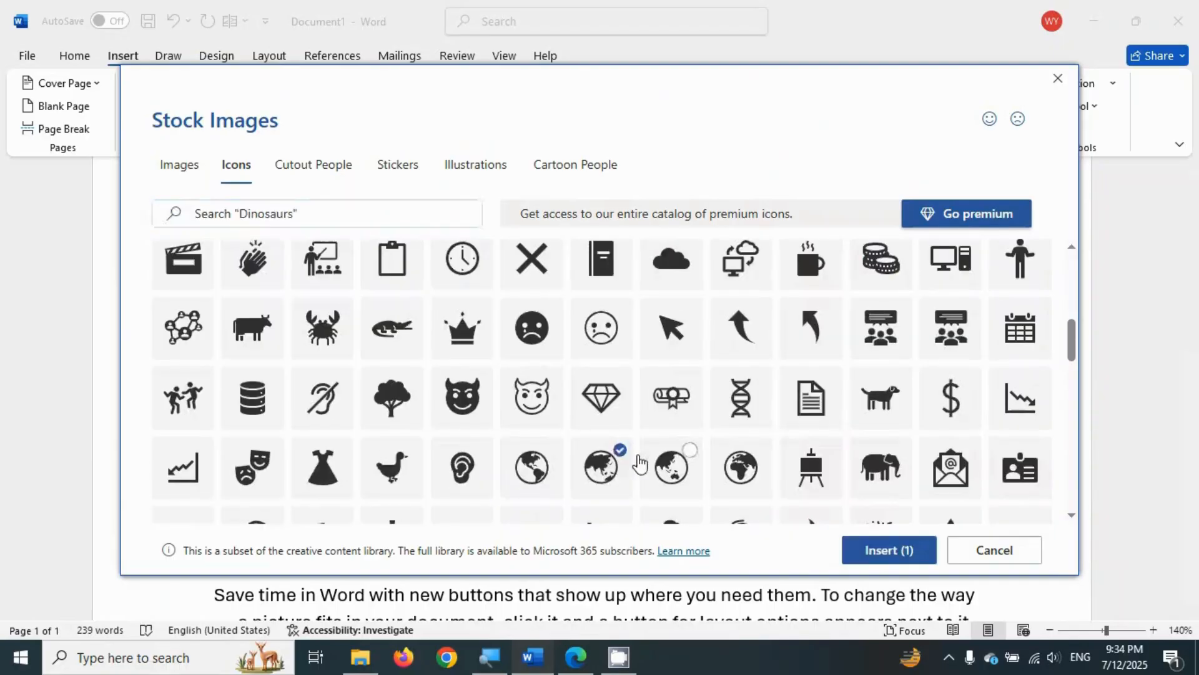
left_click(851, 552)
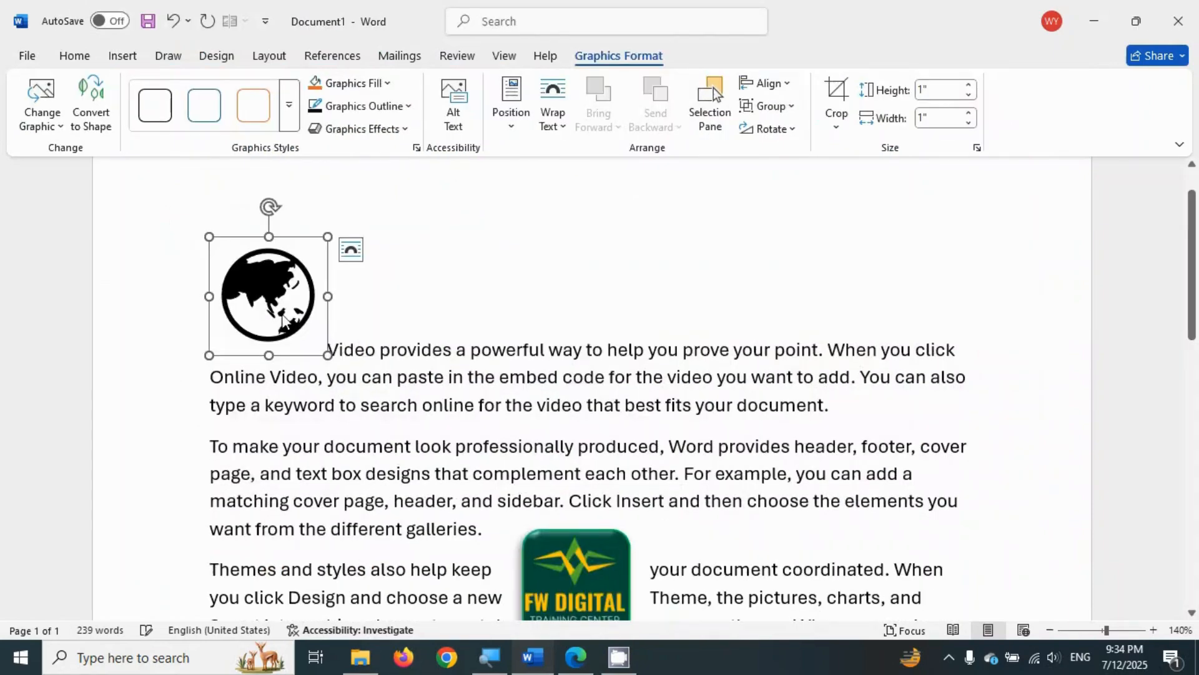
left_click_drag(282, 320, 356, 373)
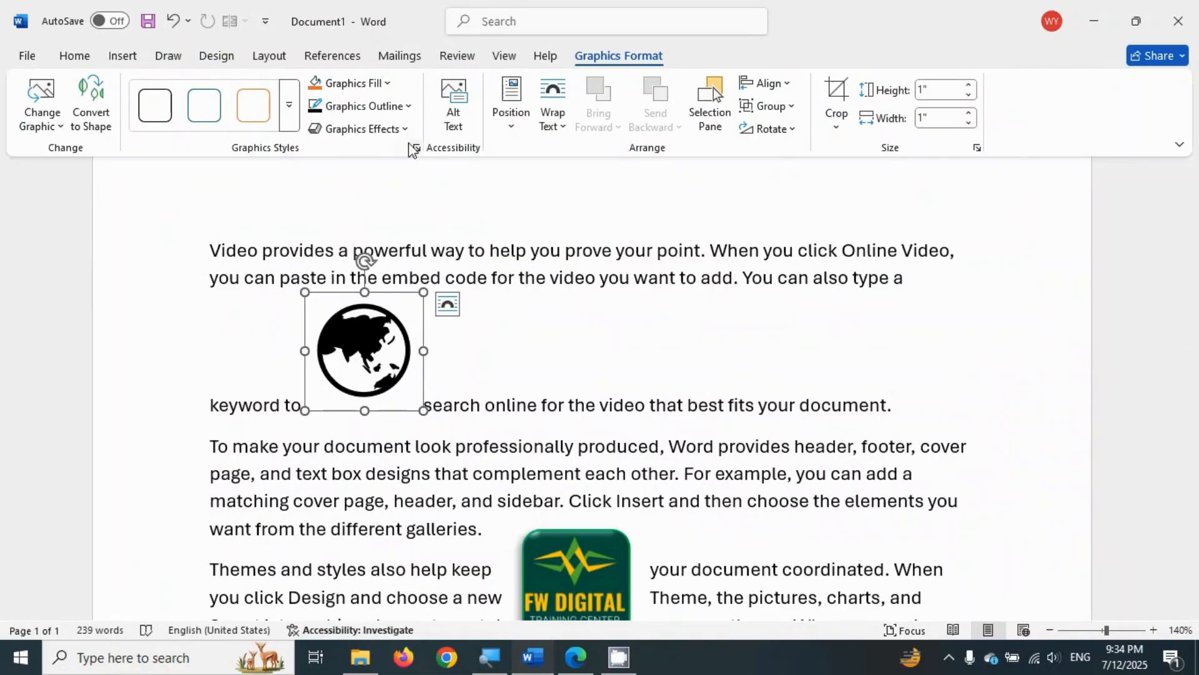
Step: View the sources for changing the globe graphic, and convert it to a shape before deleting it
left_click(25, 131)
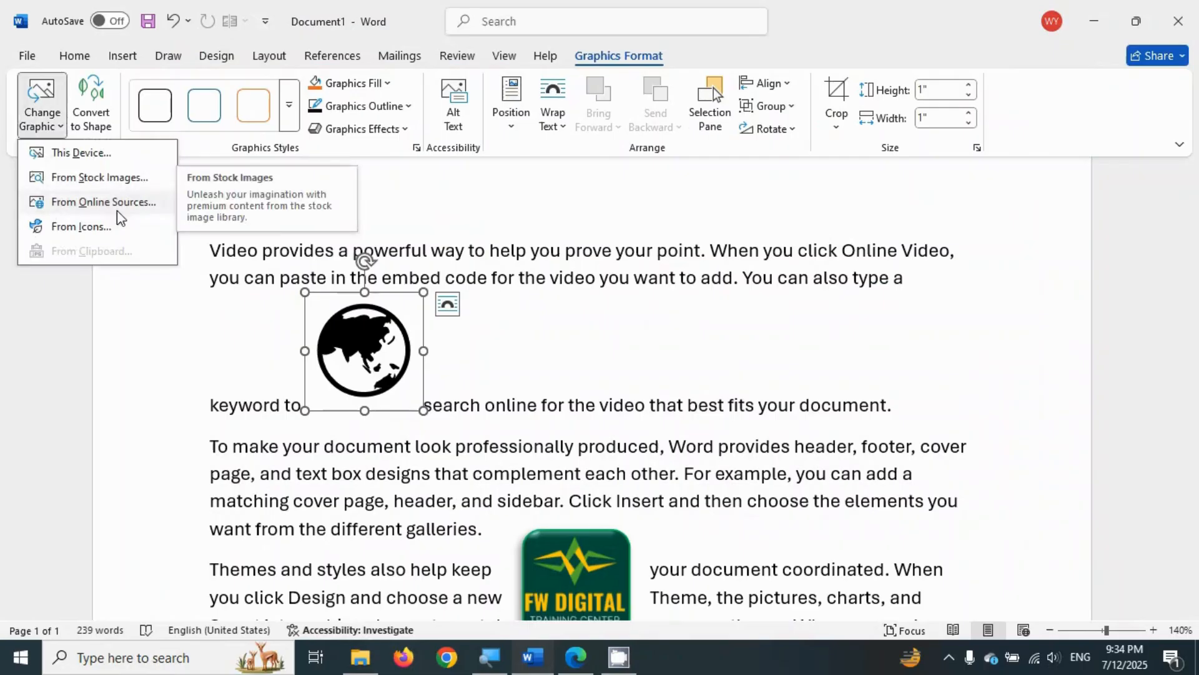
left_click(104, 225)
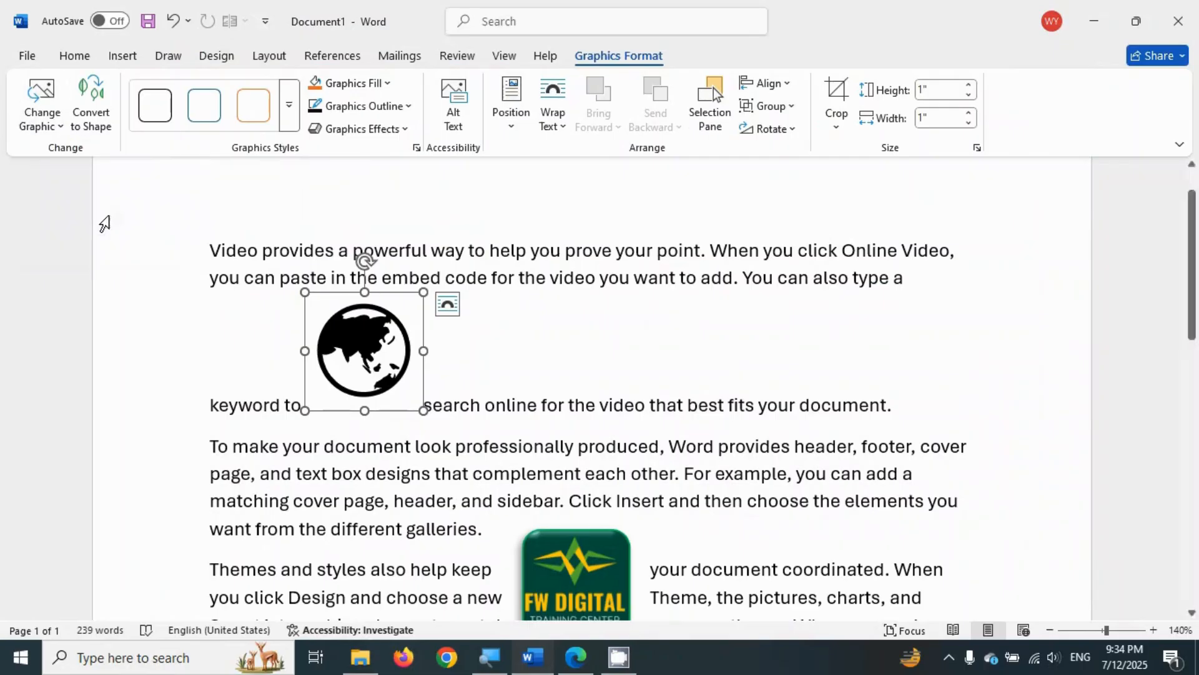
left_click(97, 128)
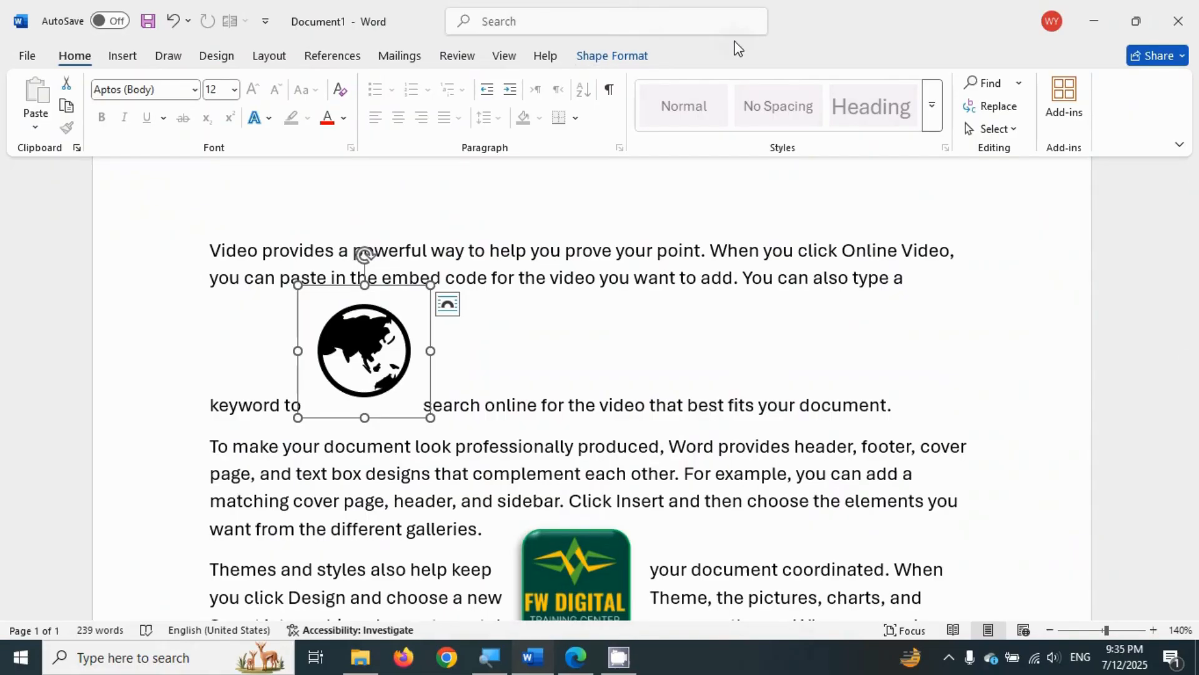
key("Delete")
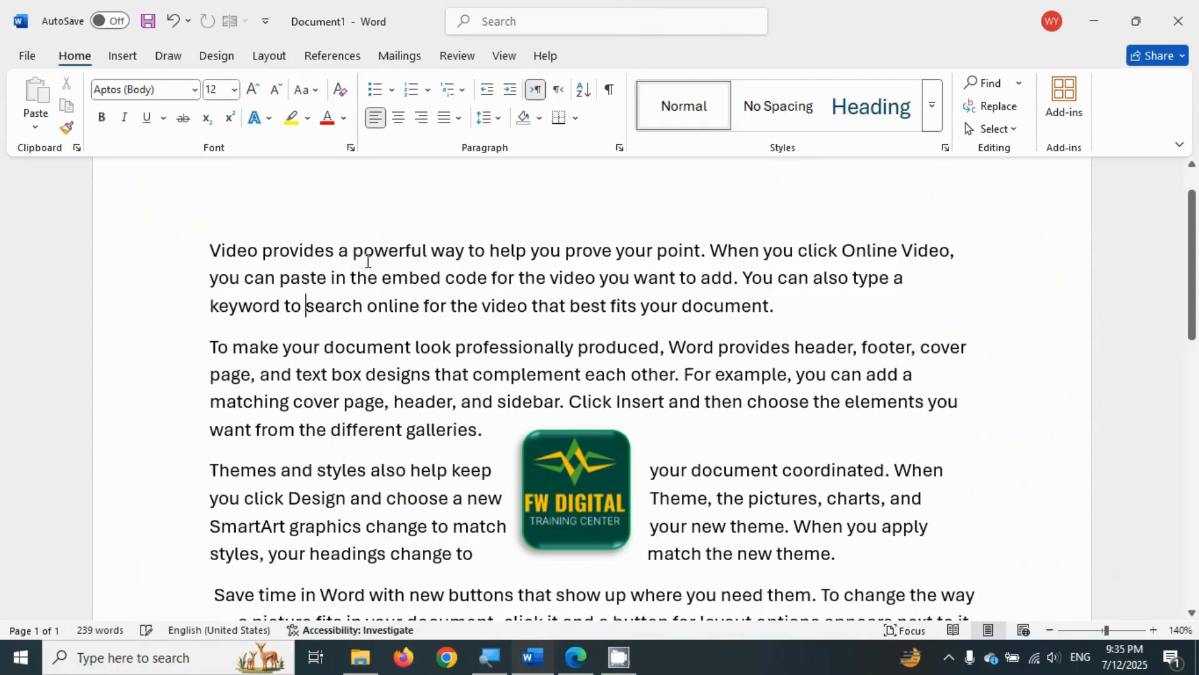
Step: Insert the black-and-yellow striped fish from the stock 3D models found with "fish", and move it over the middle of the text
left_click(123, 56)
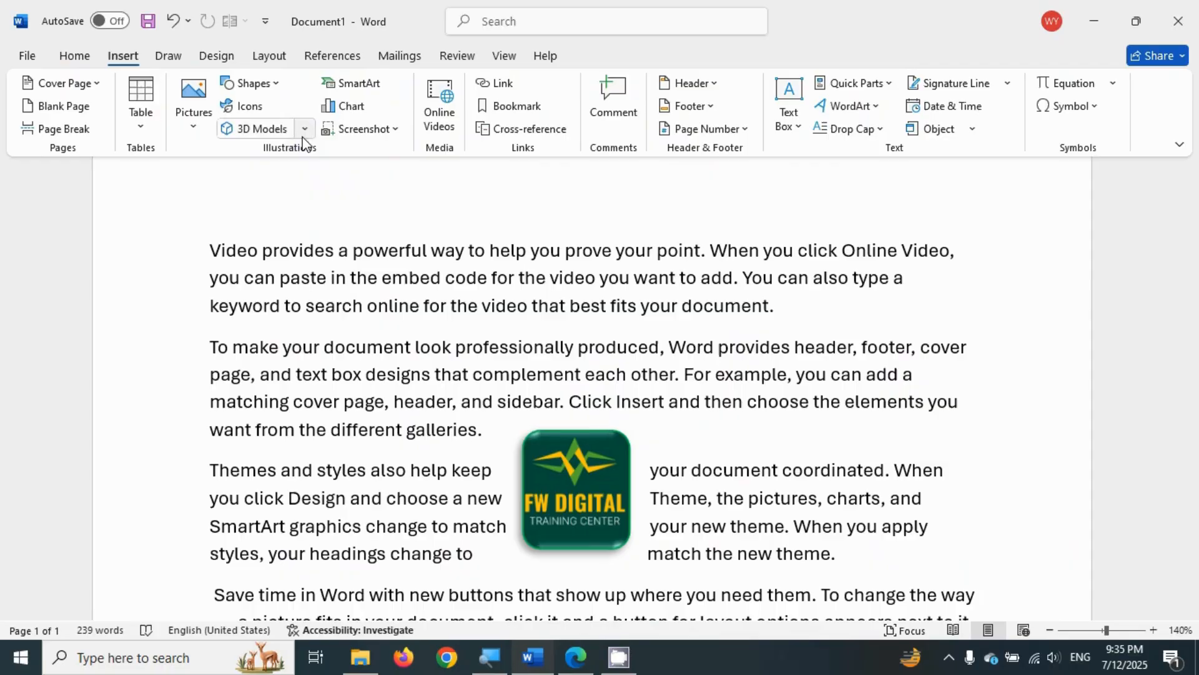
left_click(304, 129)
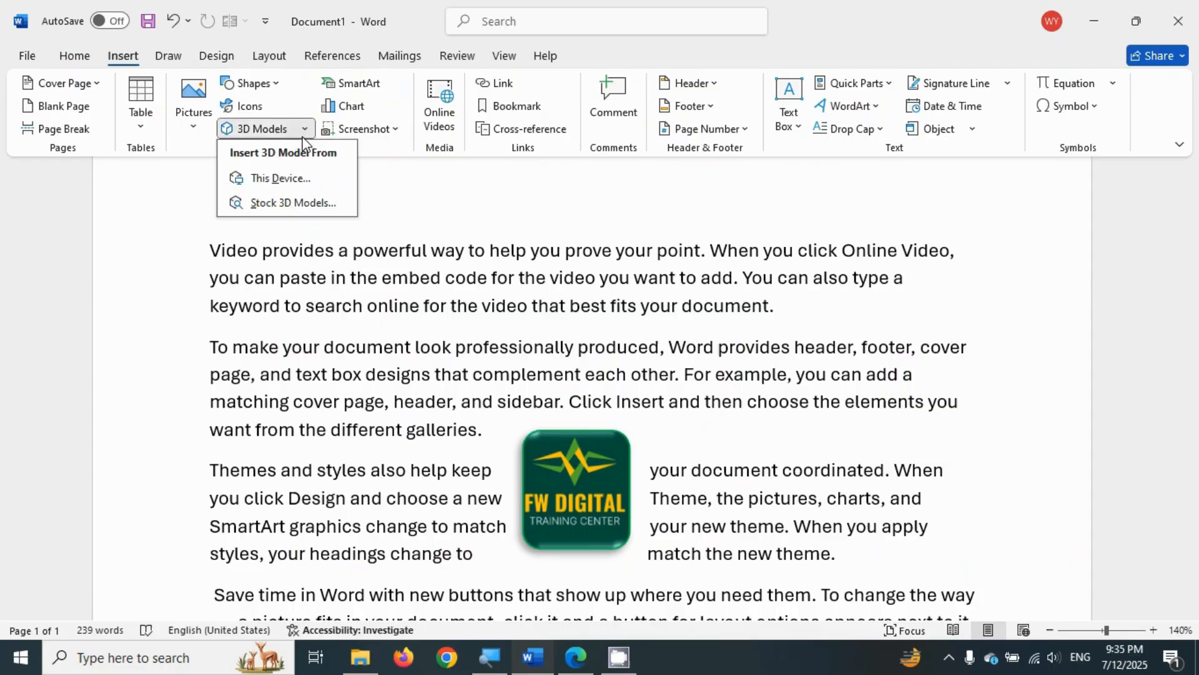
left_click(251, 206)
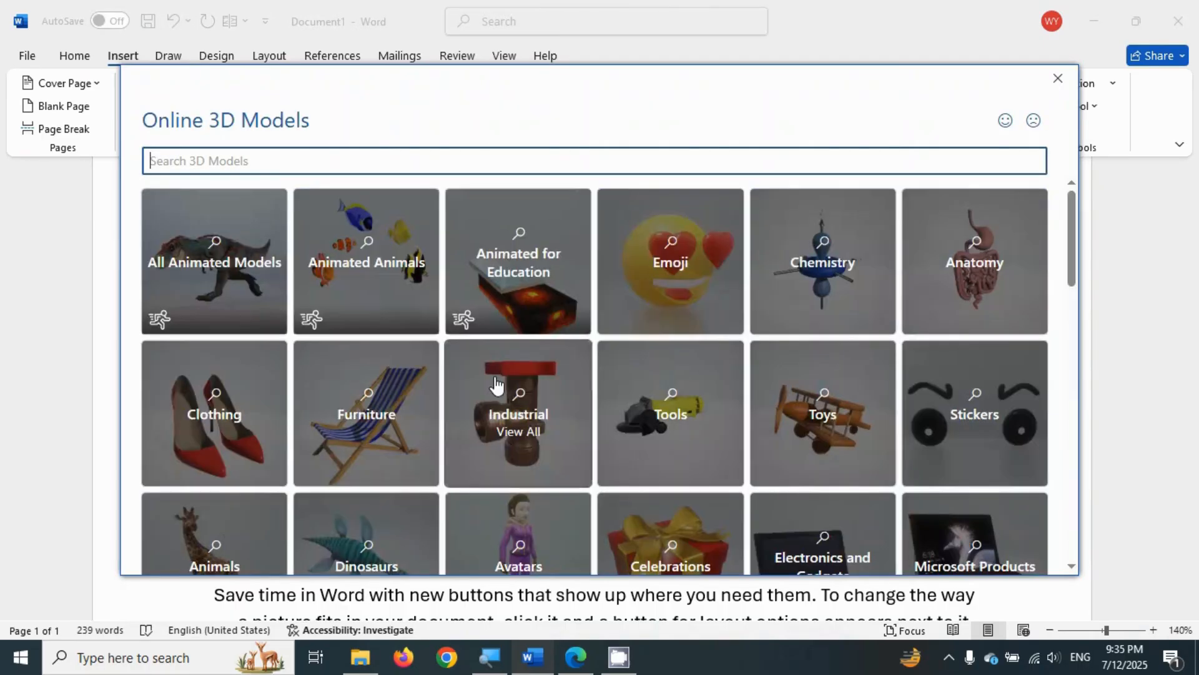
scroll(496, 386, "down", 7)
scroll(472, 341, "up", 5)
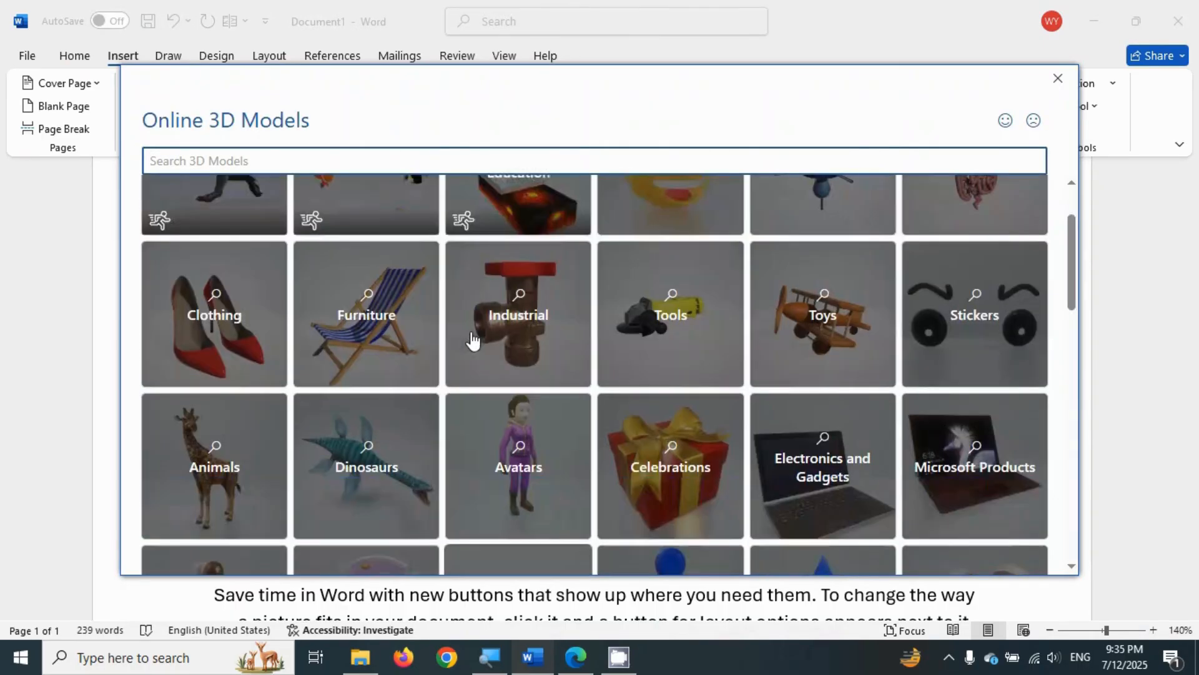
scroll(473, 341, "up", 2)
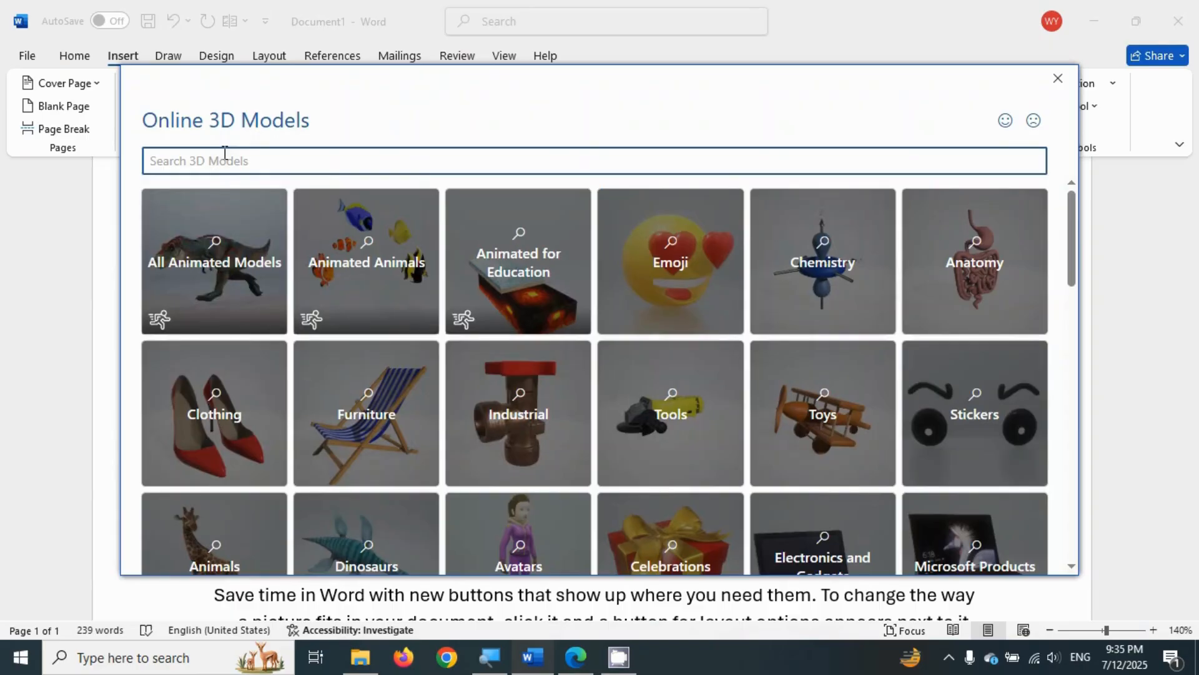
type("fish")
key("Return")
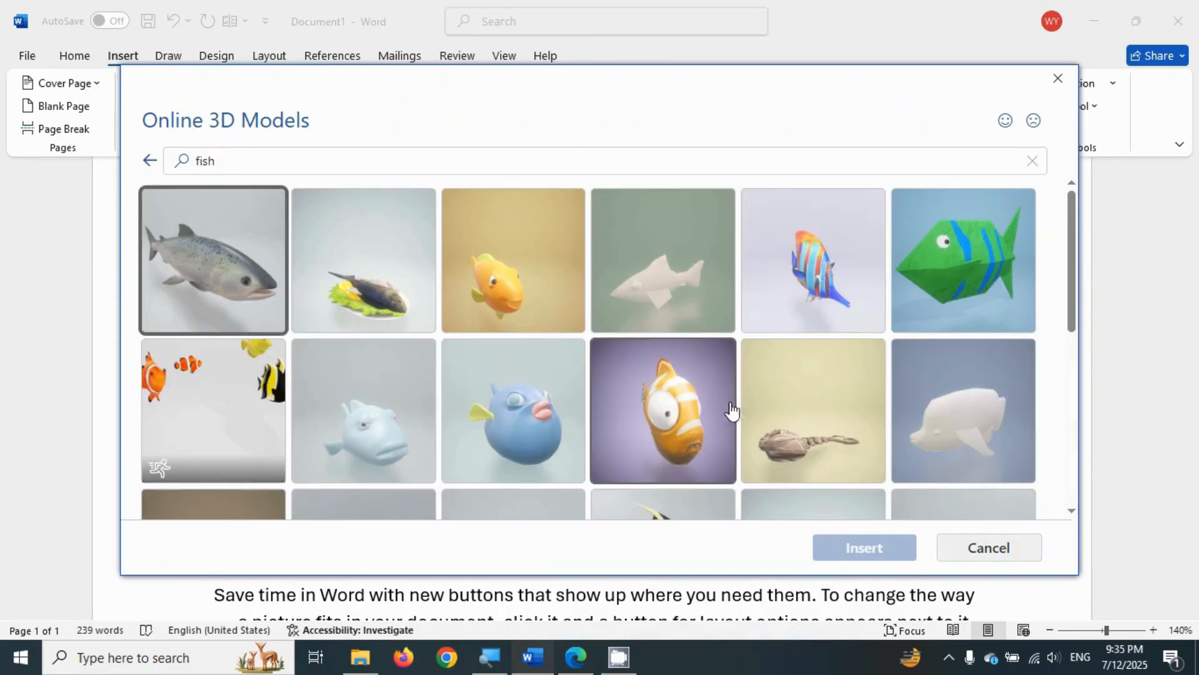
scroll(720, 396, "down", 3)
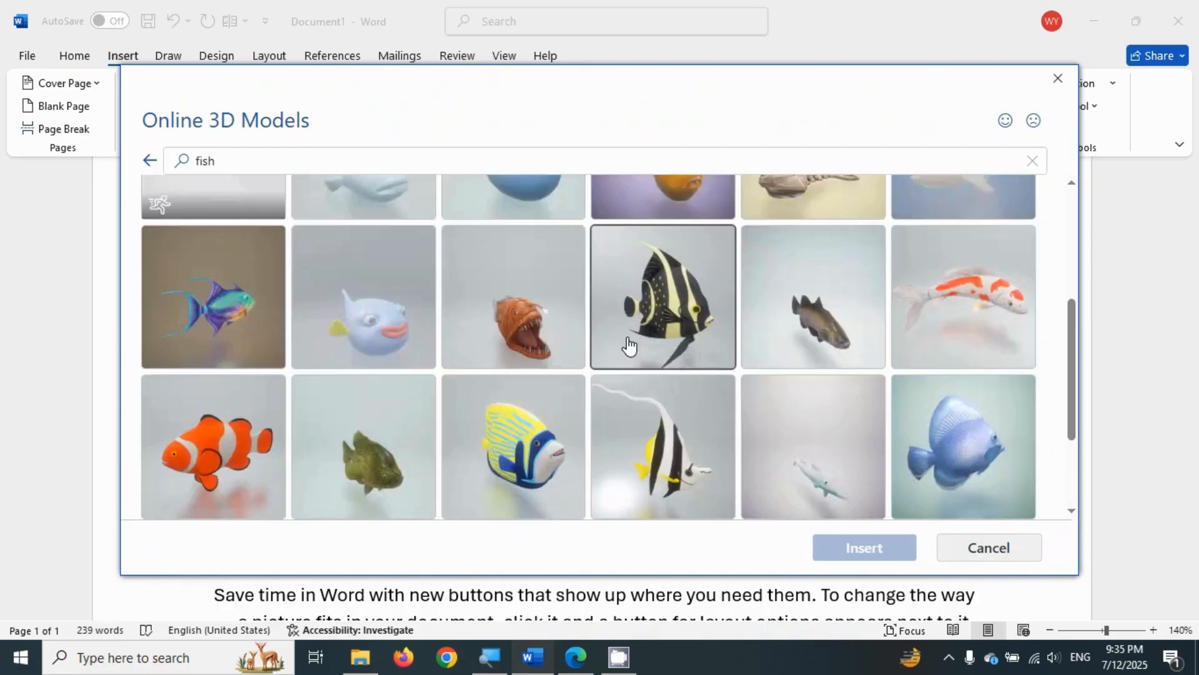
left_click(629, 345)
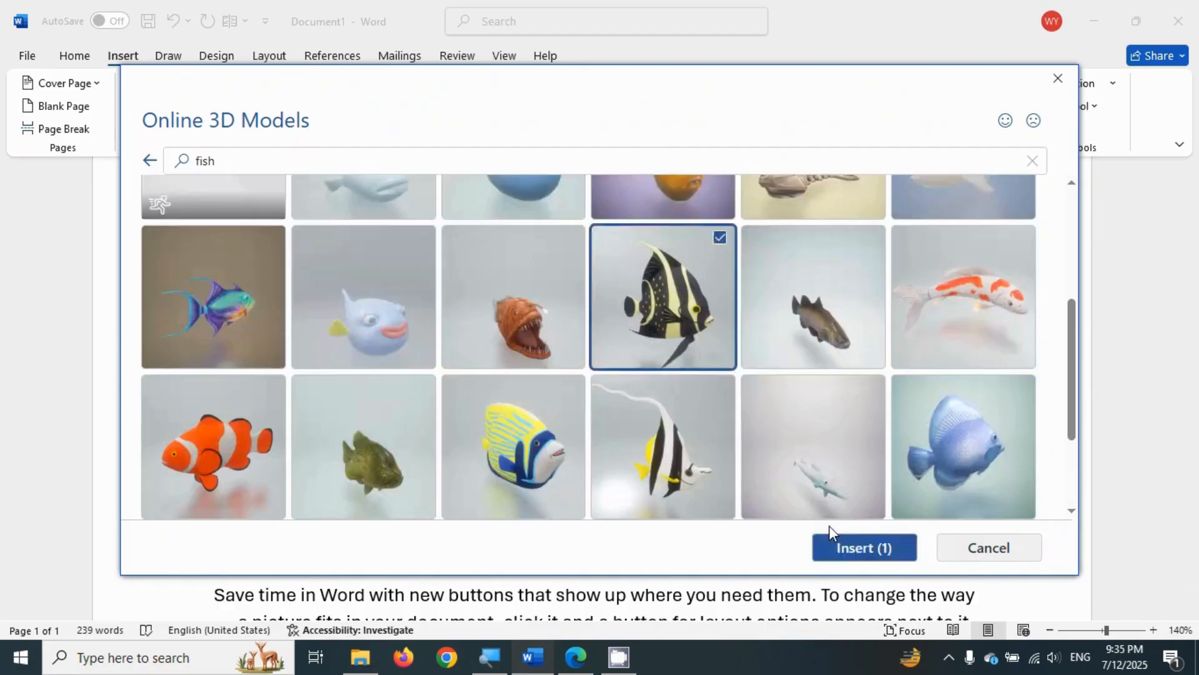
left_click(834, 539)
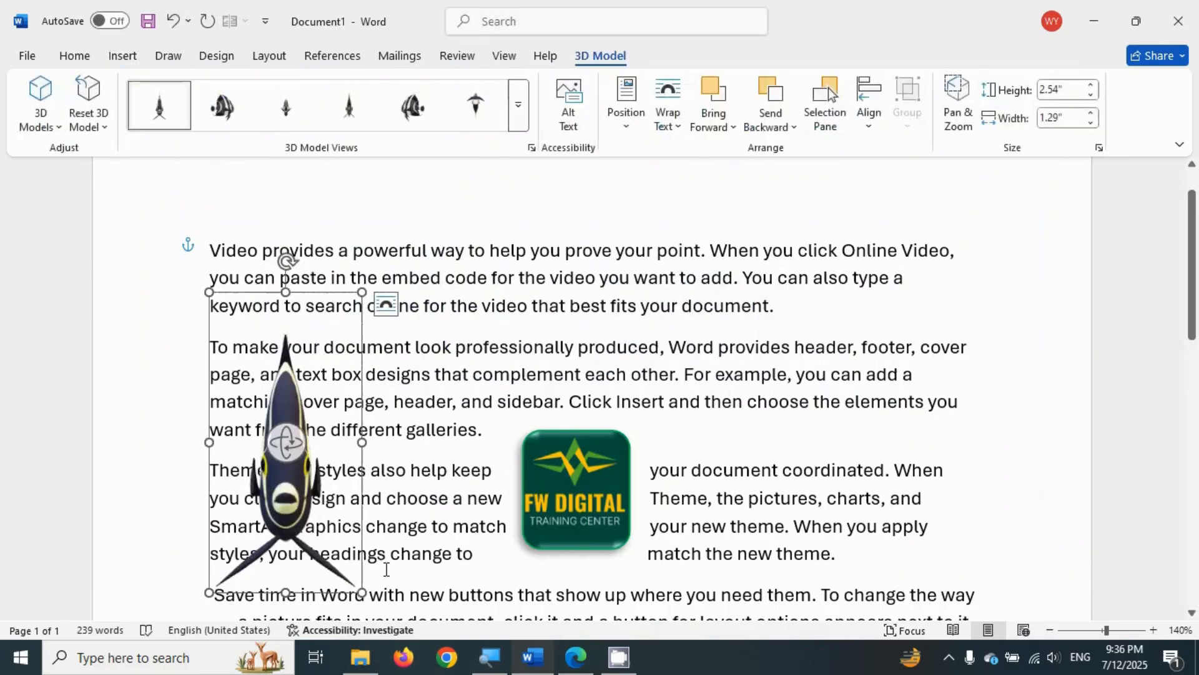
left_click_drag(220, 307, 515, 193)
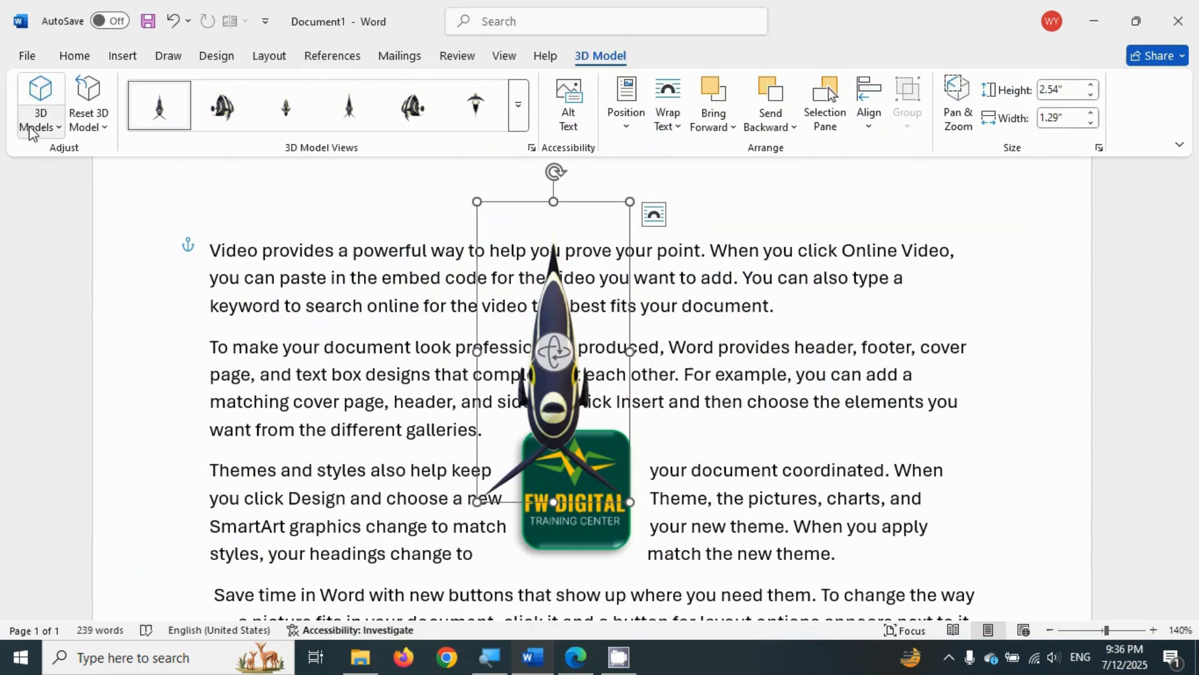
Step: Rotate the fish model to an angled side view, and reset its 3D orientation
left_click(31, 131)
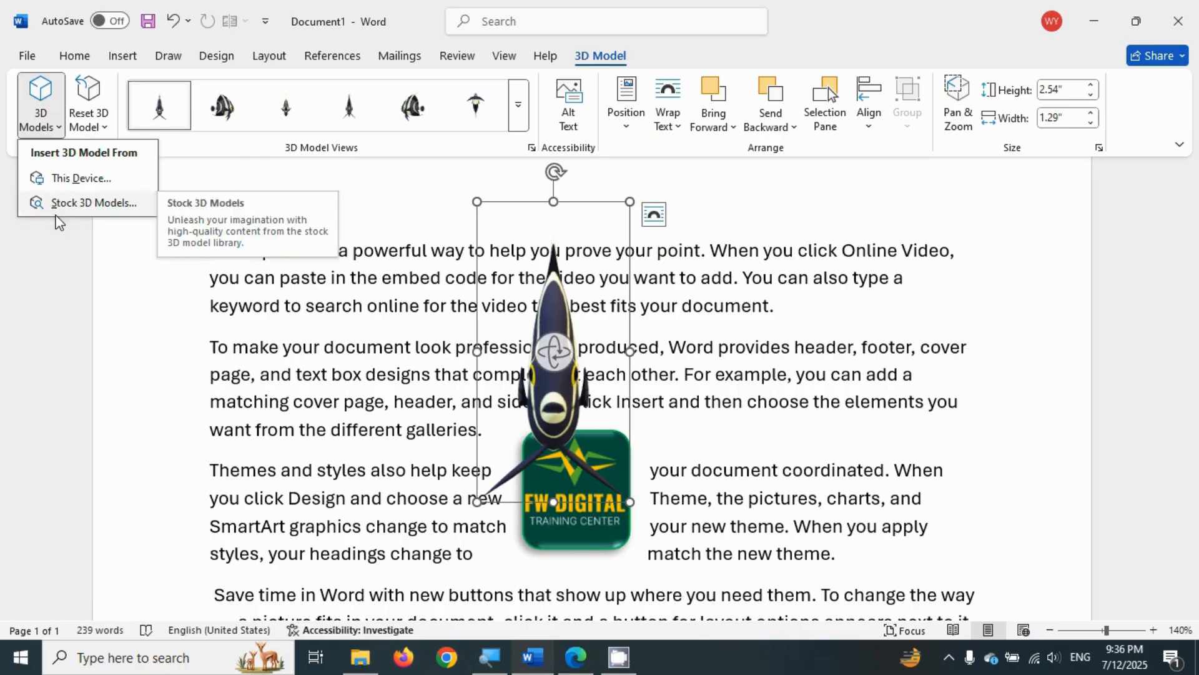
left_click(59, 257)
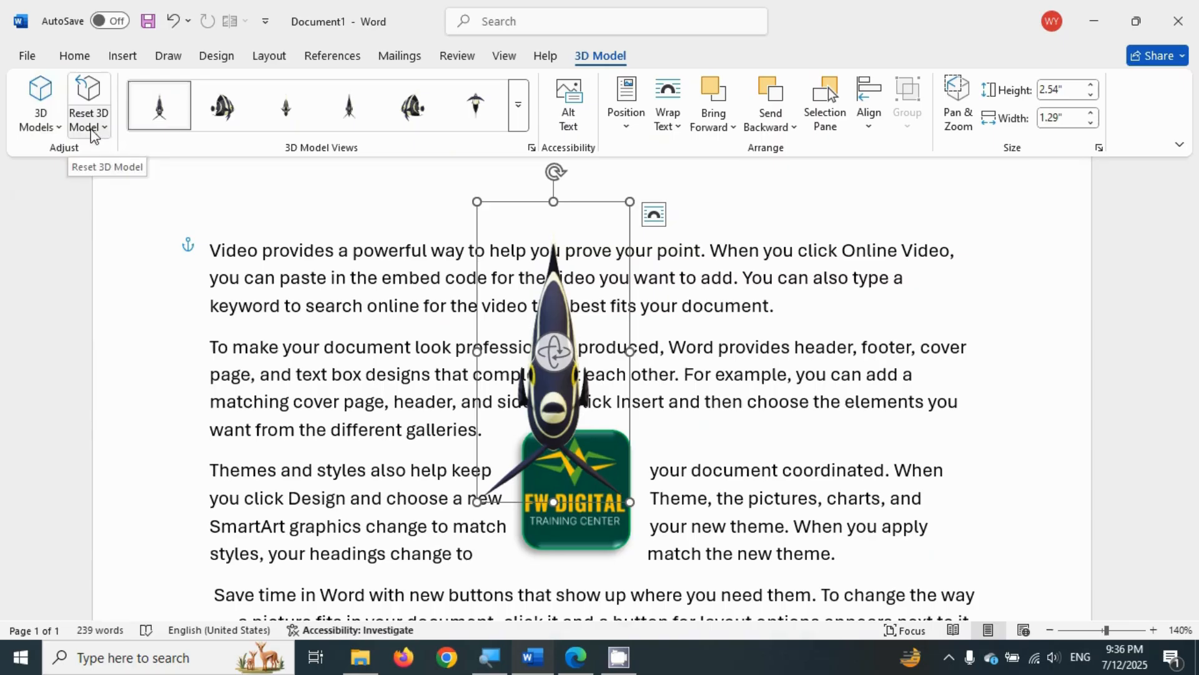
left_click(92, 130)
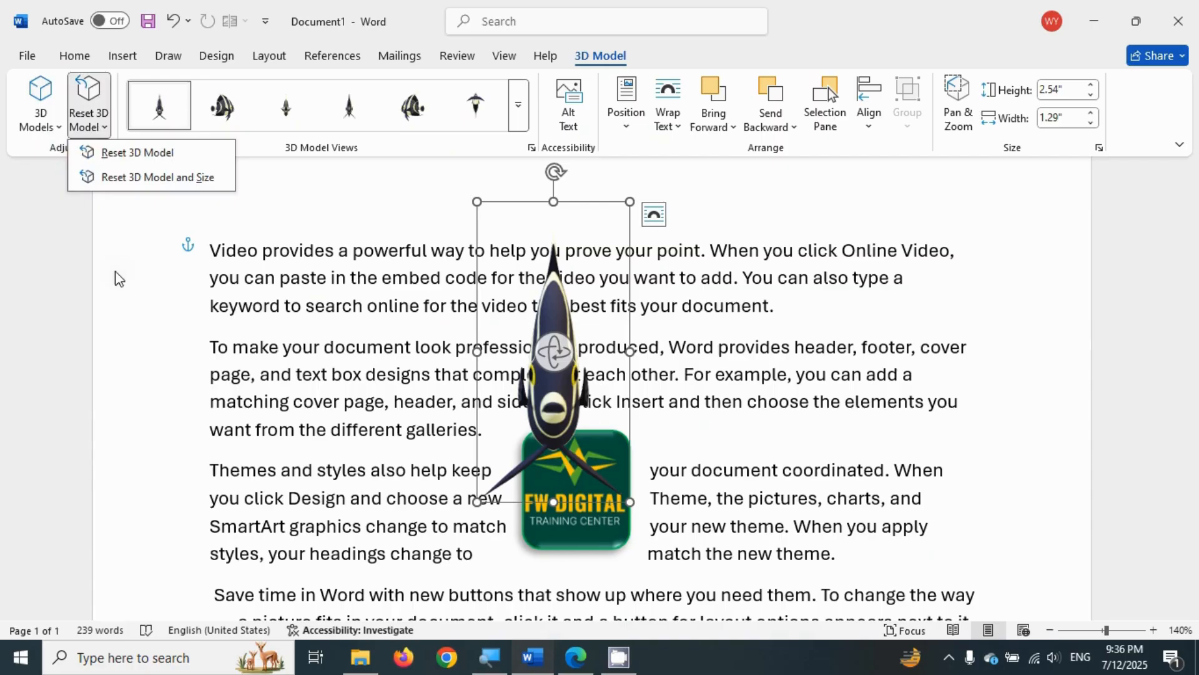
left_click_drag(548, 366, 99, 207)
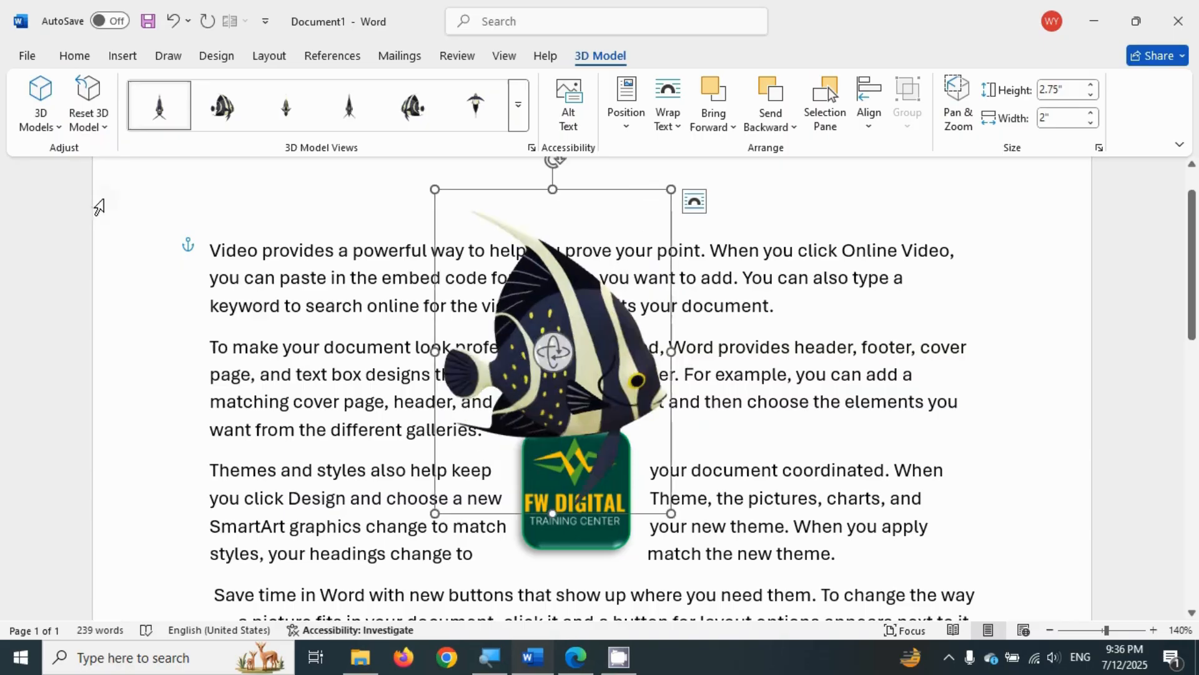
left_click(88, 125)
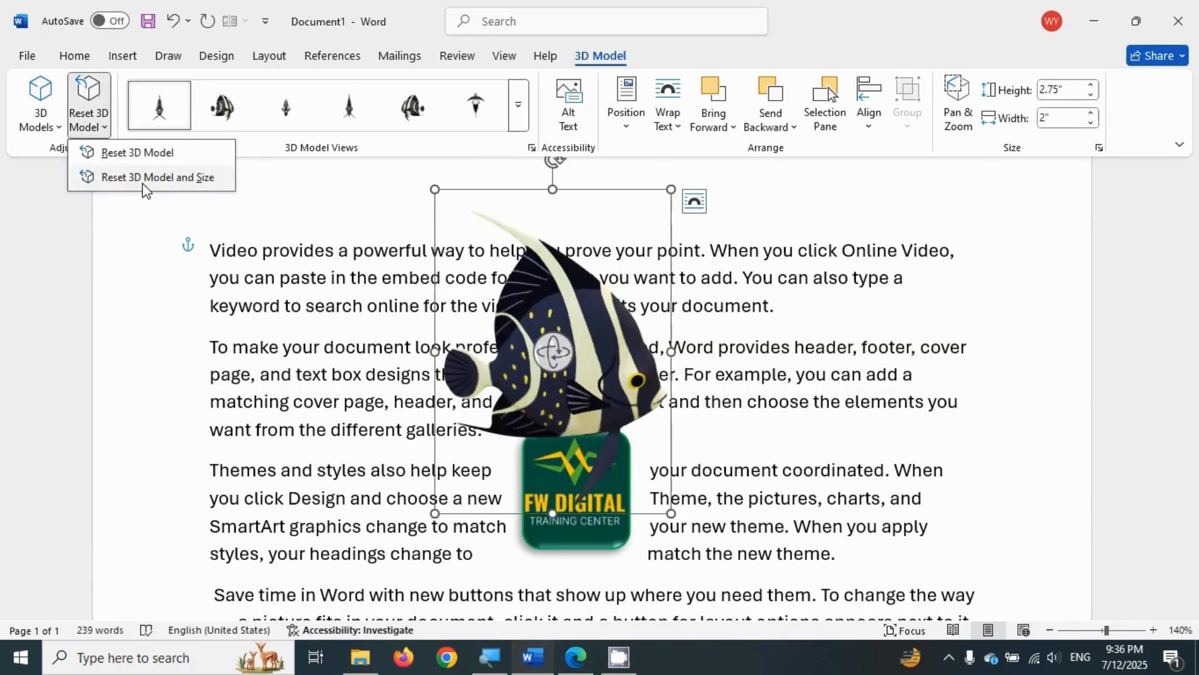
left_click(143, 161)
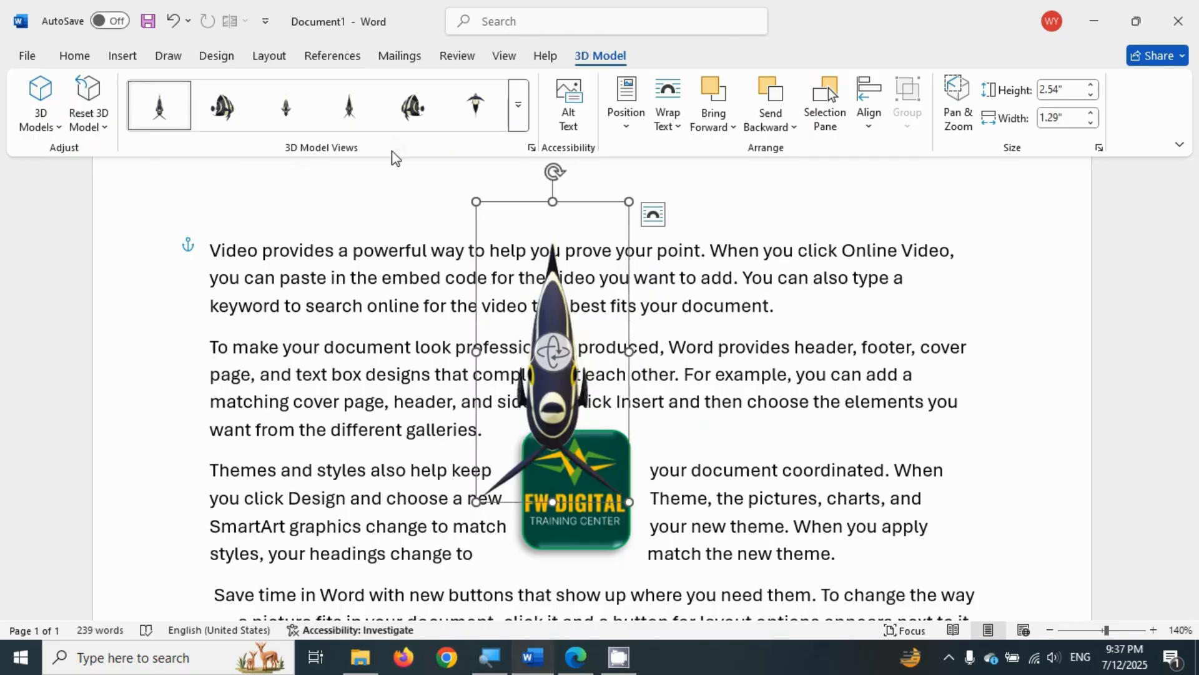
Step: Apply the preset 3D view with the fish angled forward to the right, and pan the fish within its frame
left_click(516, 108)
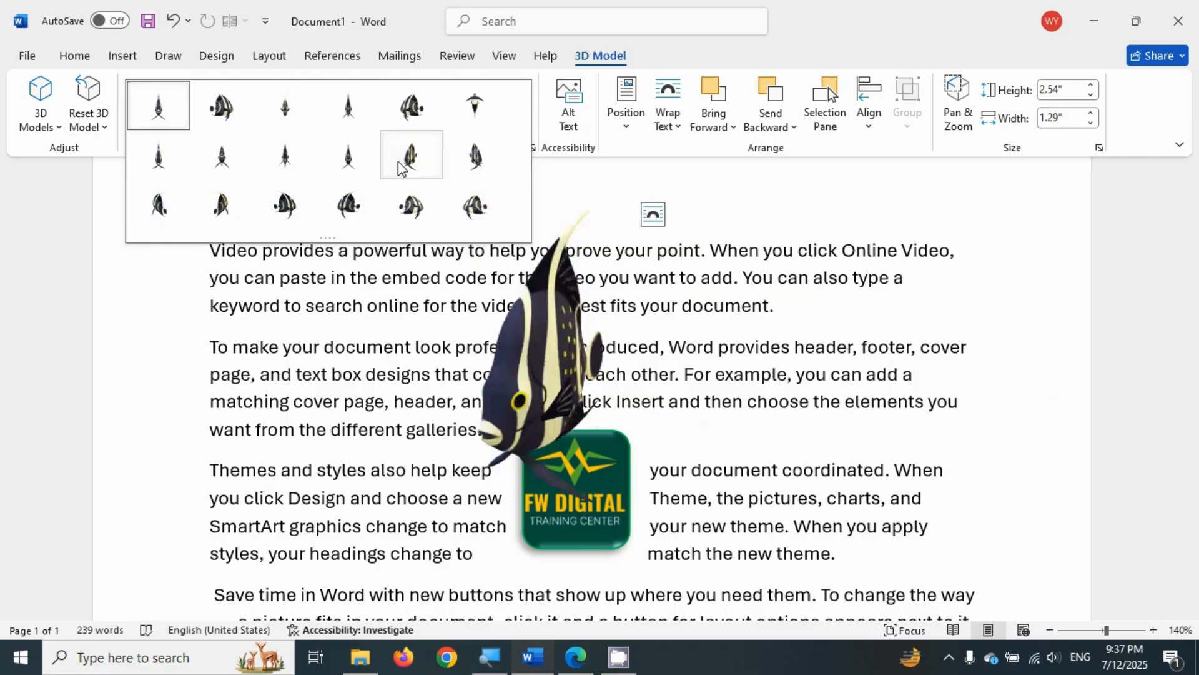
left_click(475, 174)
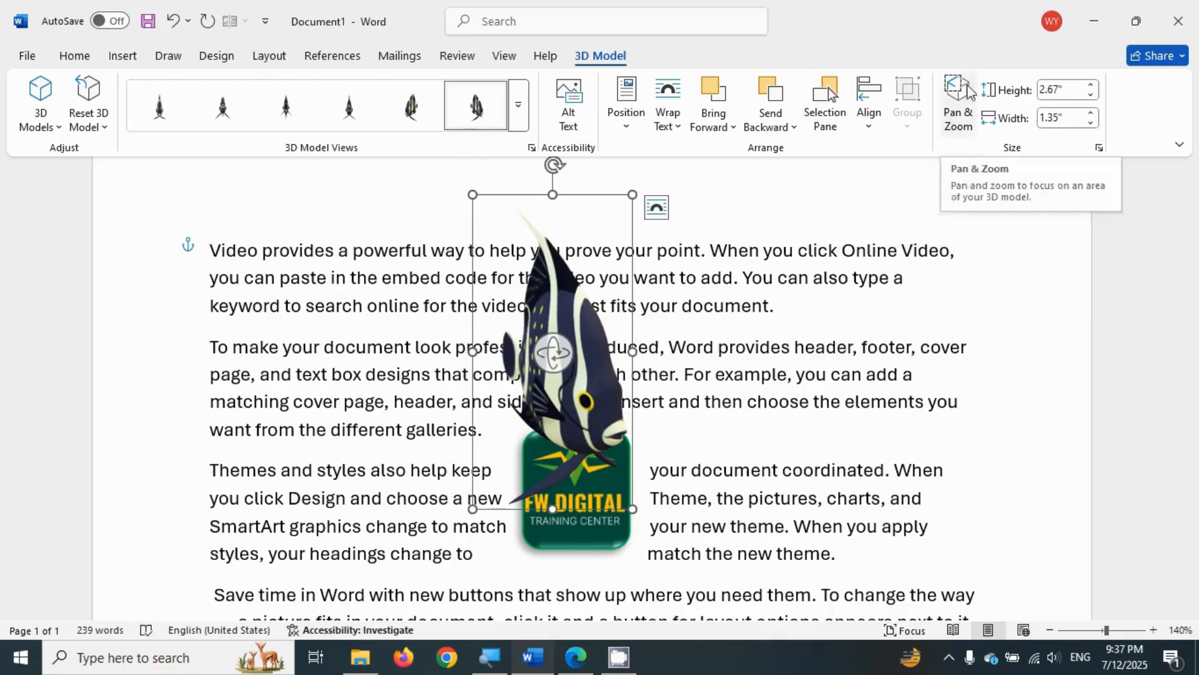
left_click(959, 100)
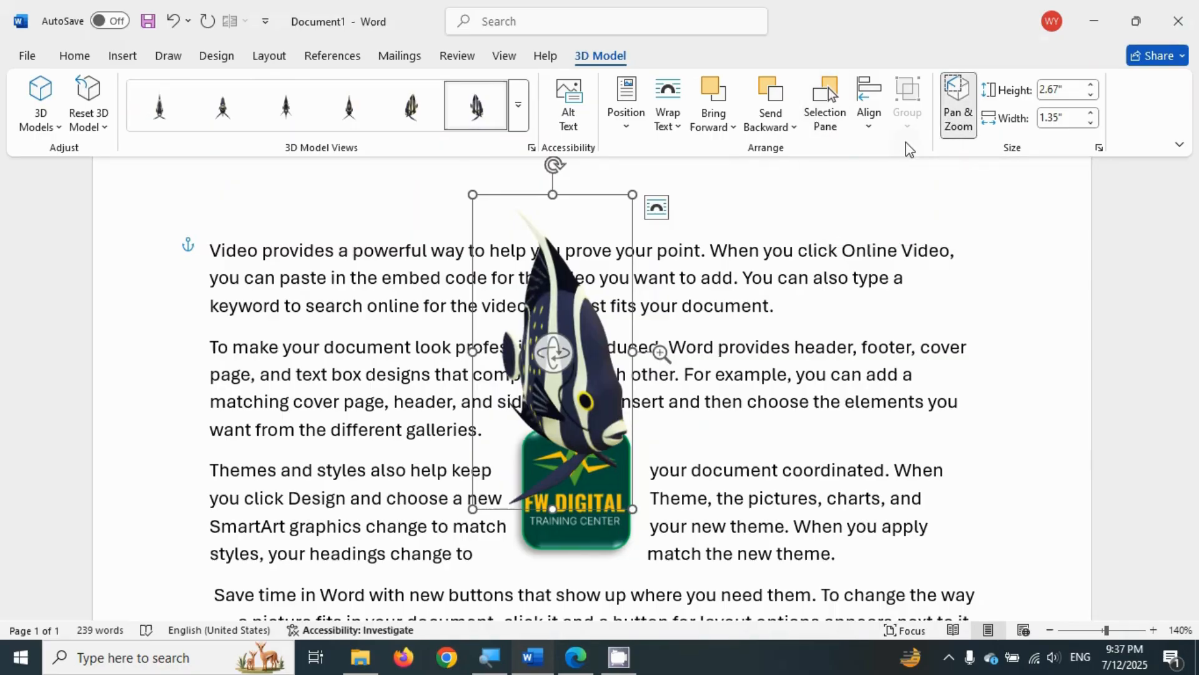
left_click_drag(522, 267, 567, 266)
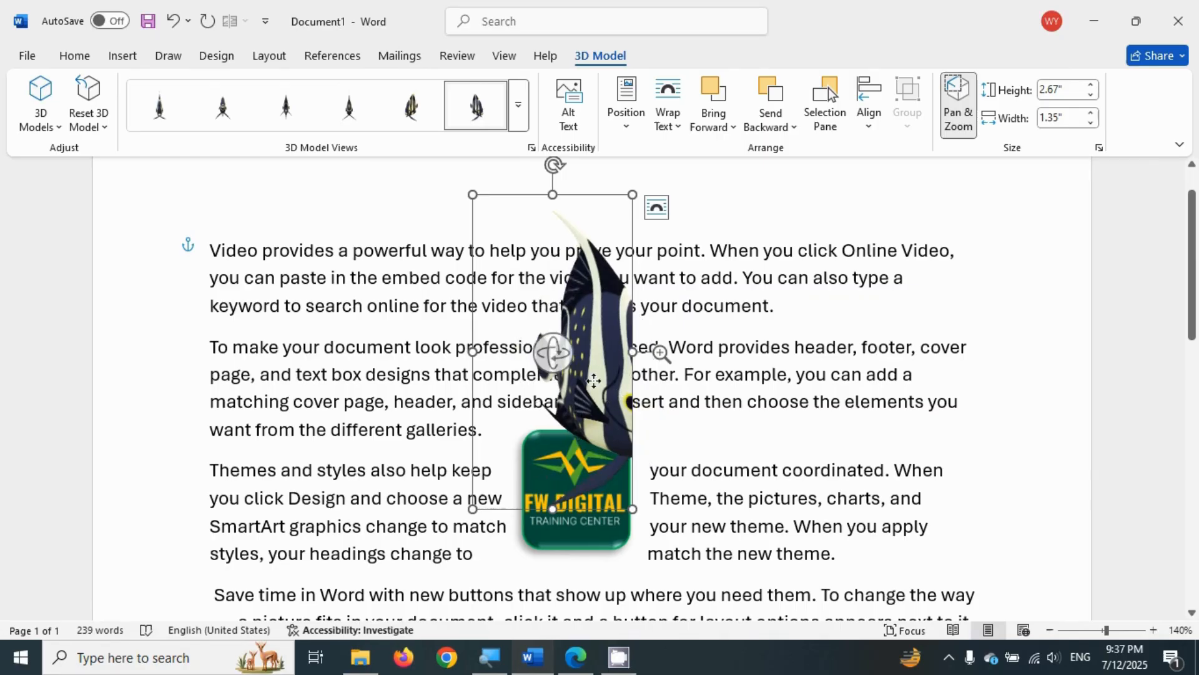
left_click_drag(593, 381, 545, 368)
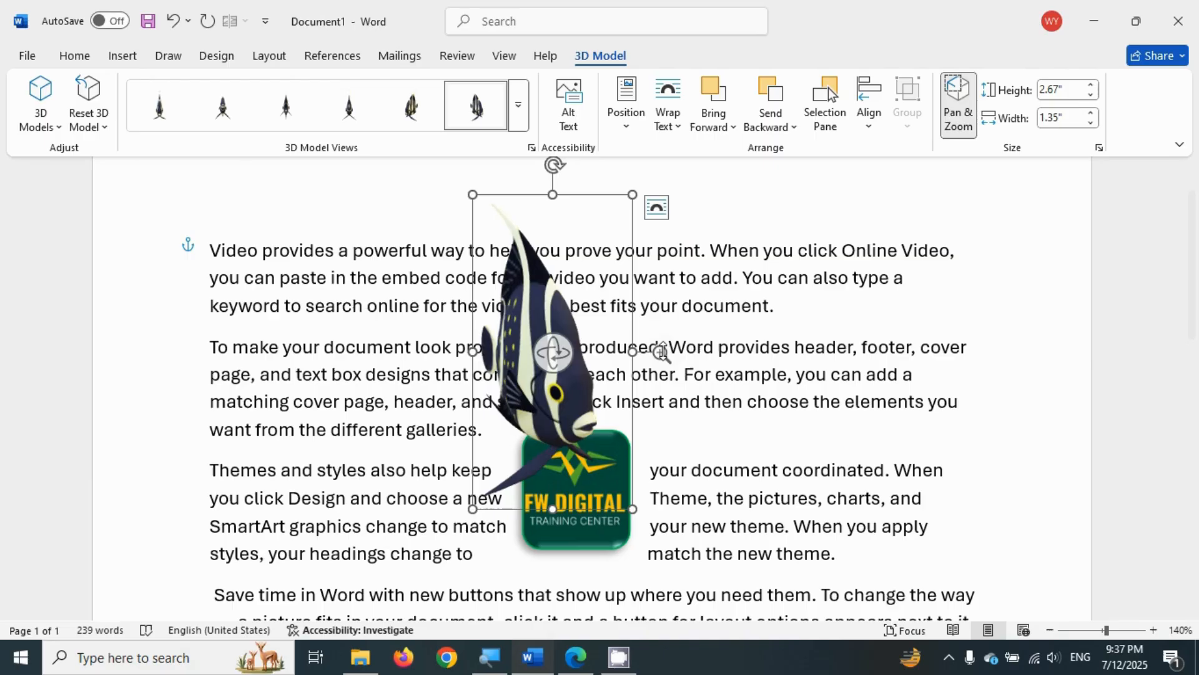
Step: Shrink the fish inside its frame with Pan & Zoom, and undo the zoom change
left_click_drag(661, 353, 692, 307)
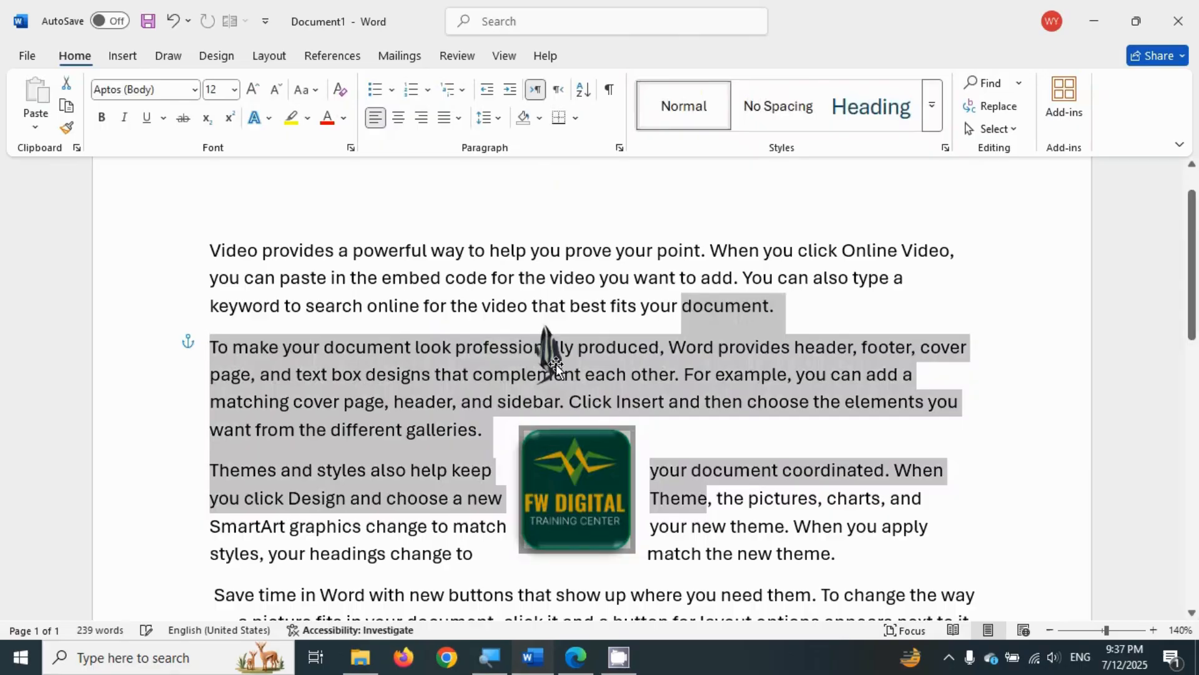
left_click(556, 363)
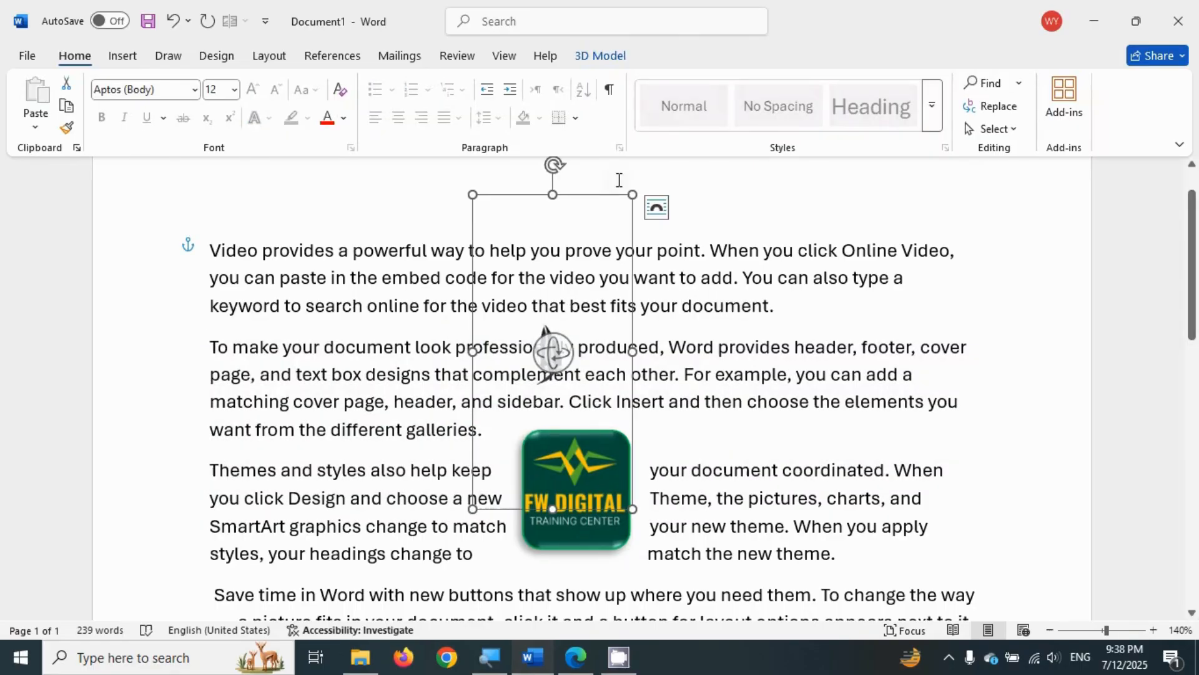
key("ctrl+z")
left_click(622, 57)
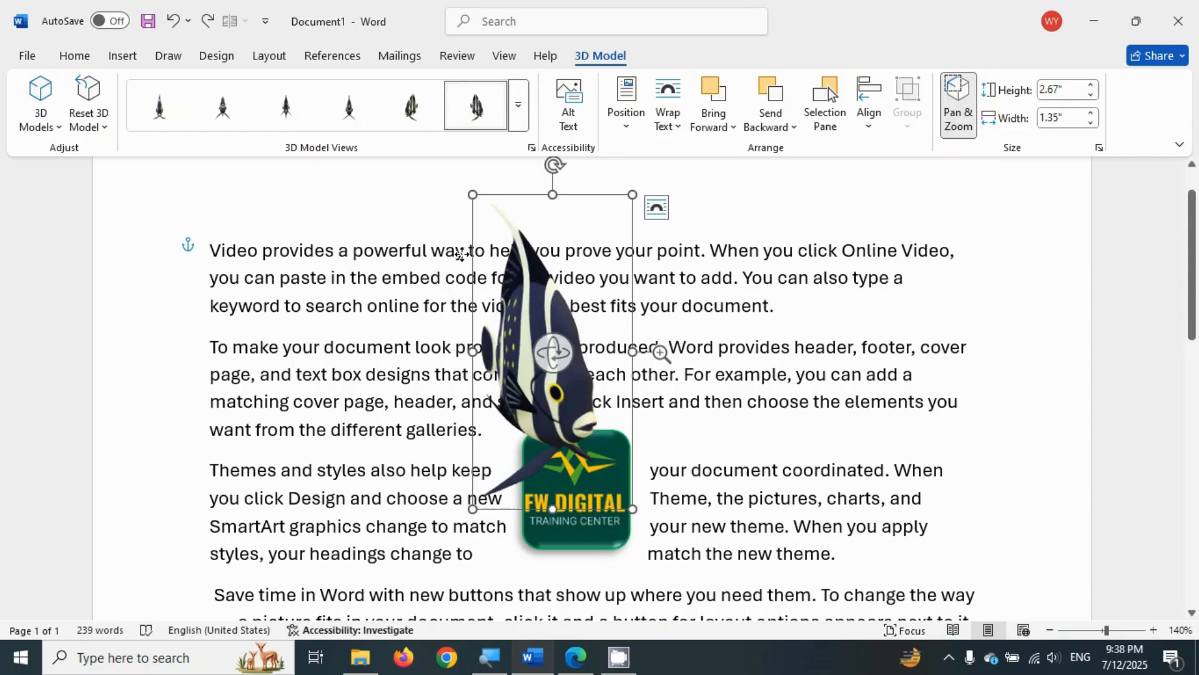
Step: Delete the 3D fish model, keeping the logo picture in the document
key("Delete")
left_click(123, 57)
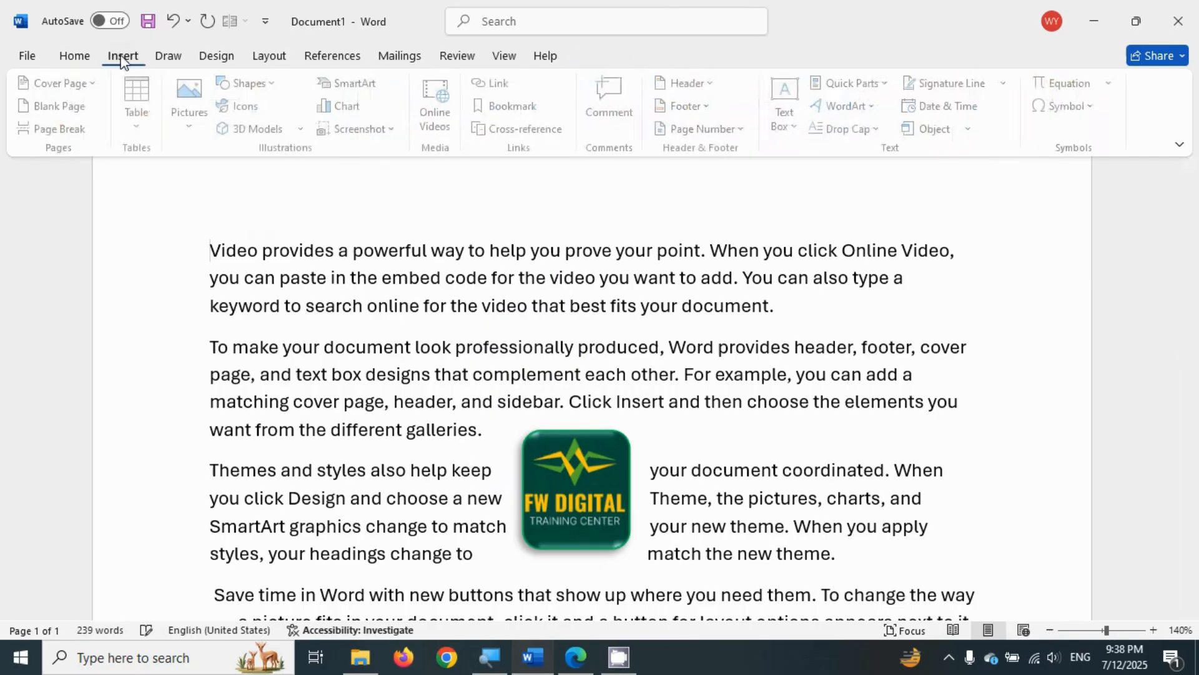